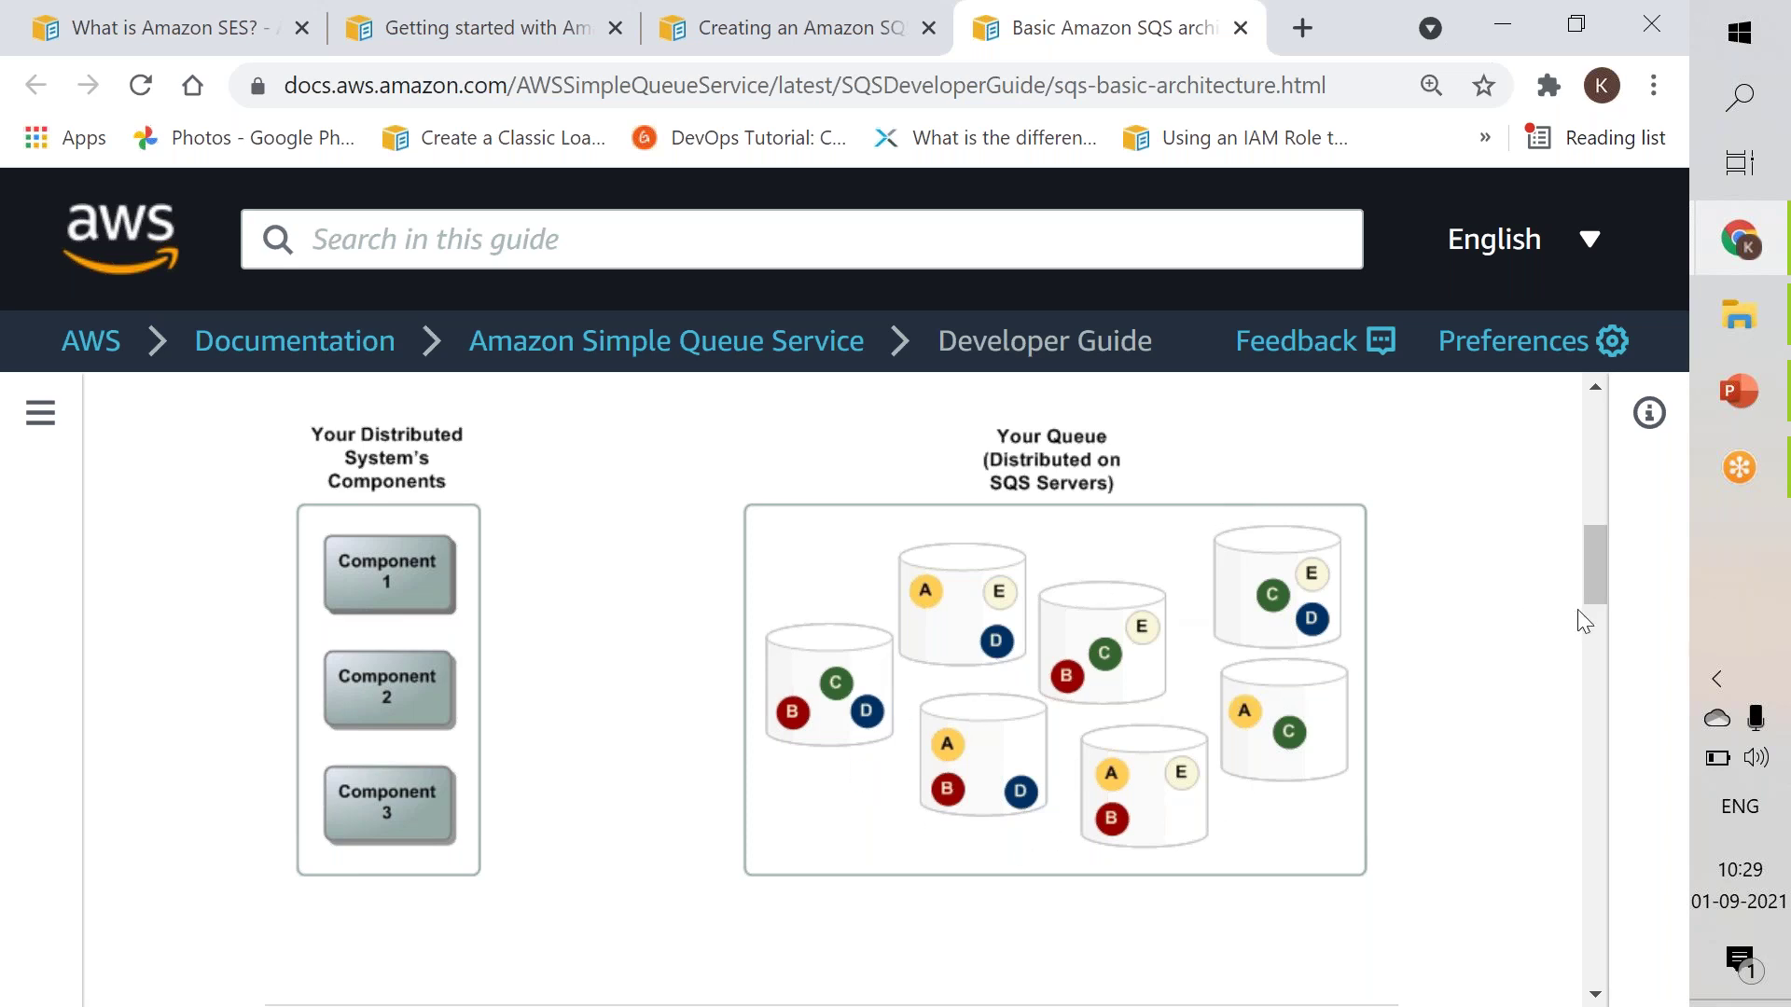
drag(1590, 571, 1582, 702)
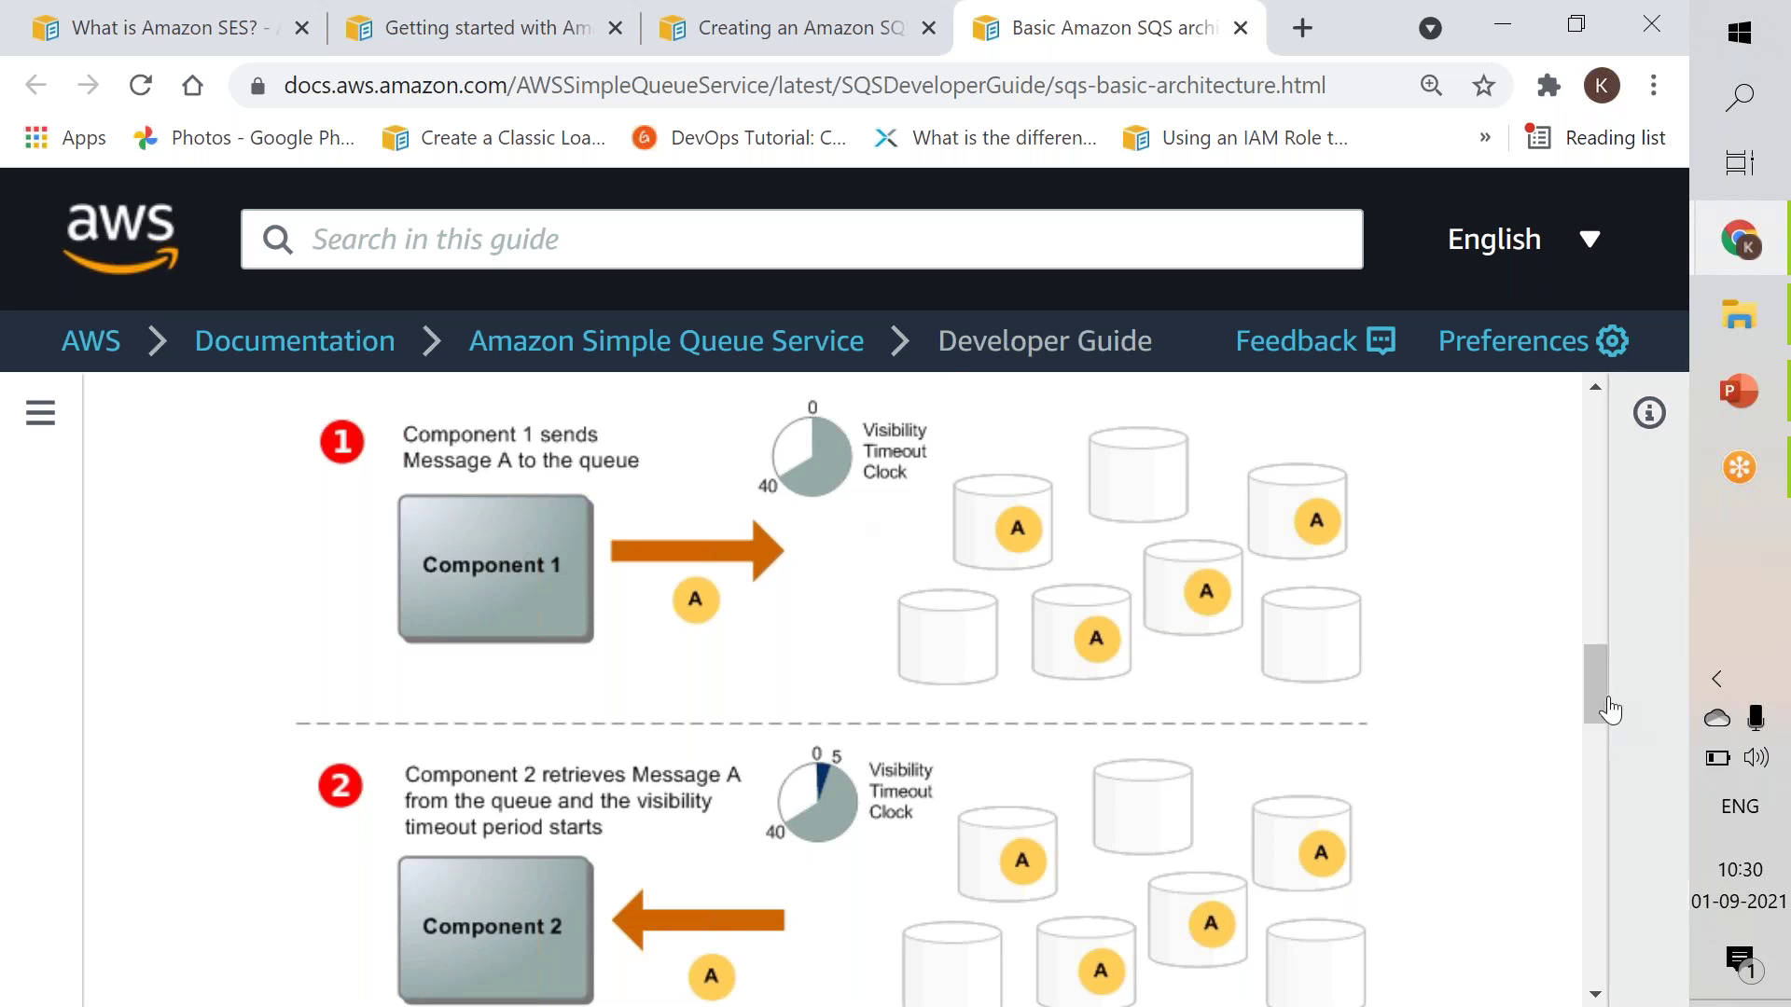
drag(1603, 693, 1599, 763)
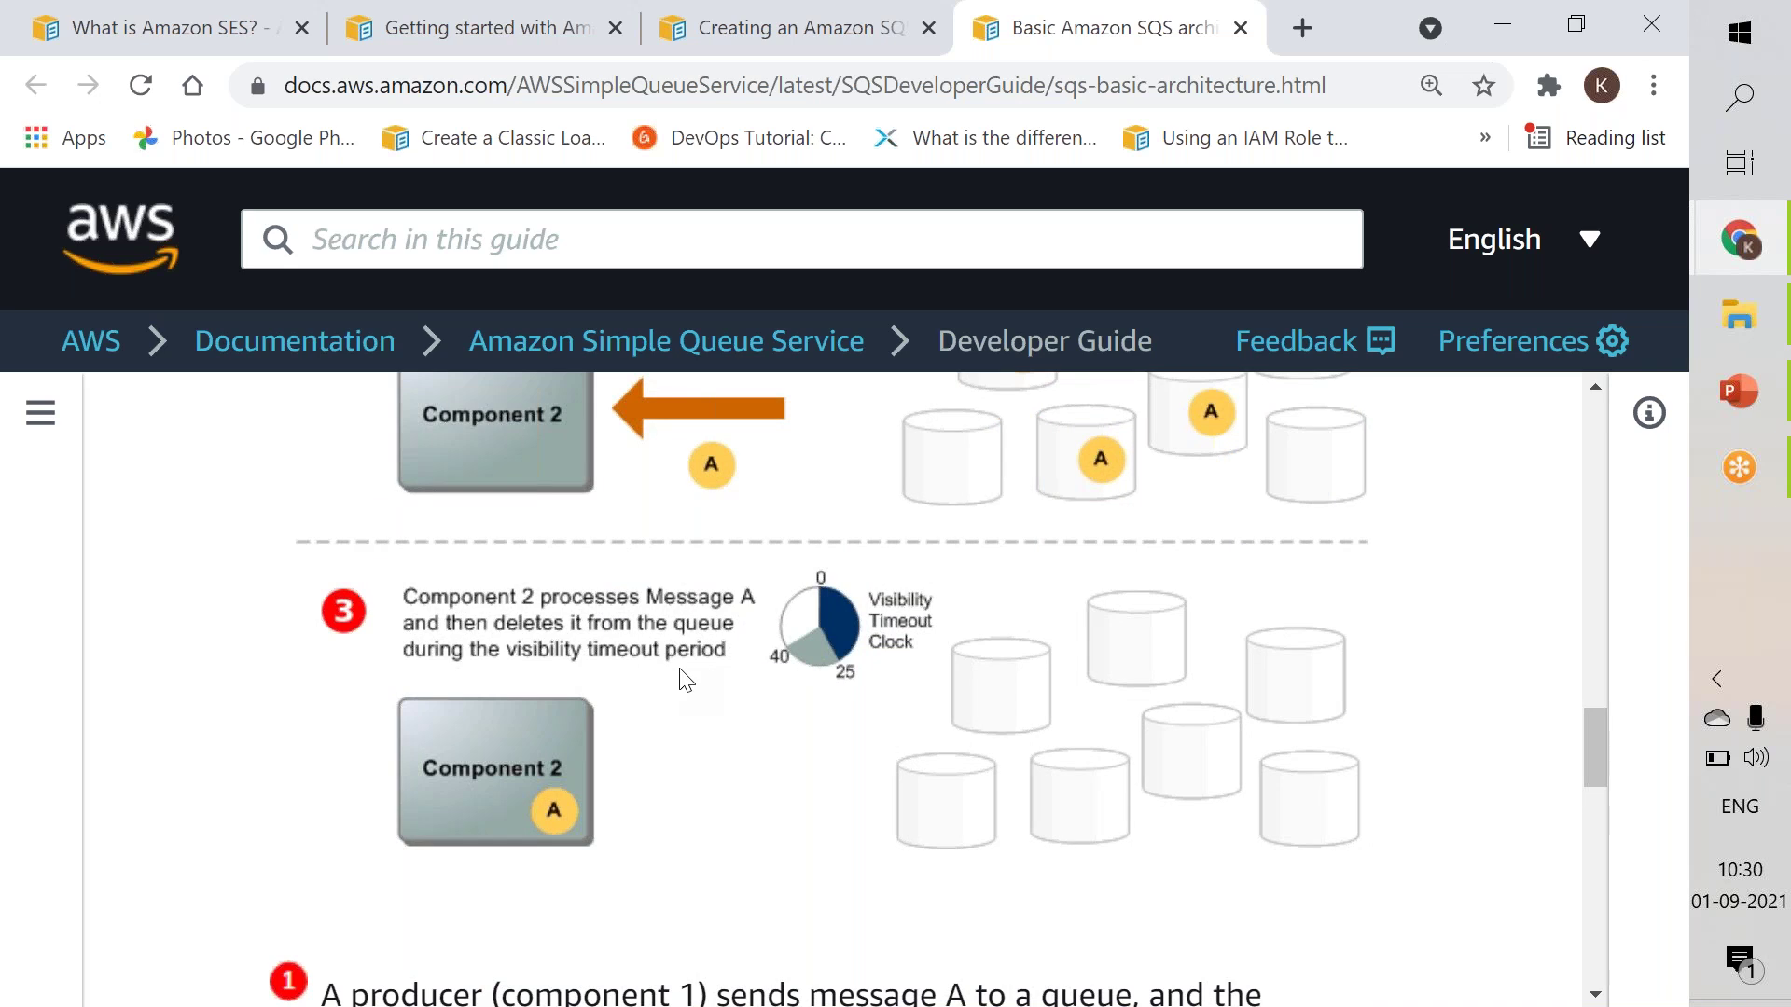
scroll(680, 678, down, 5)
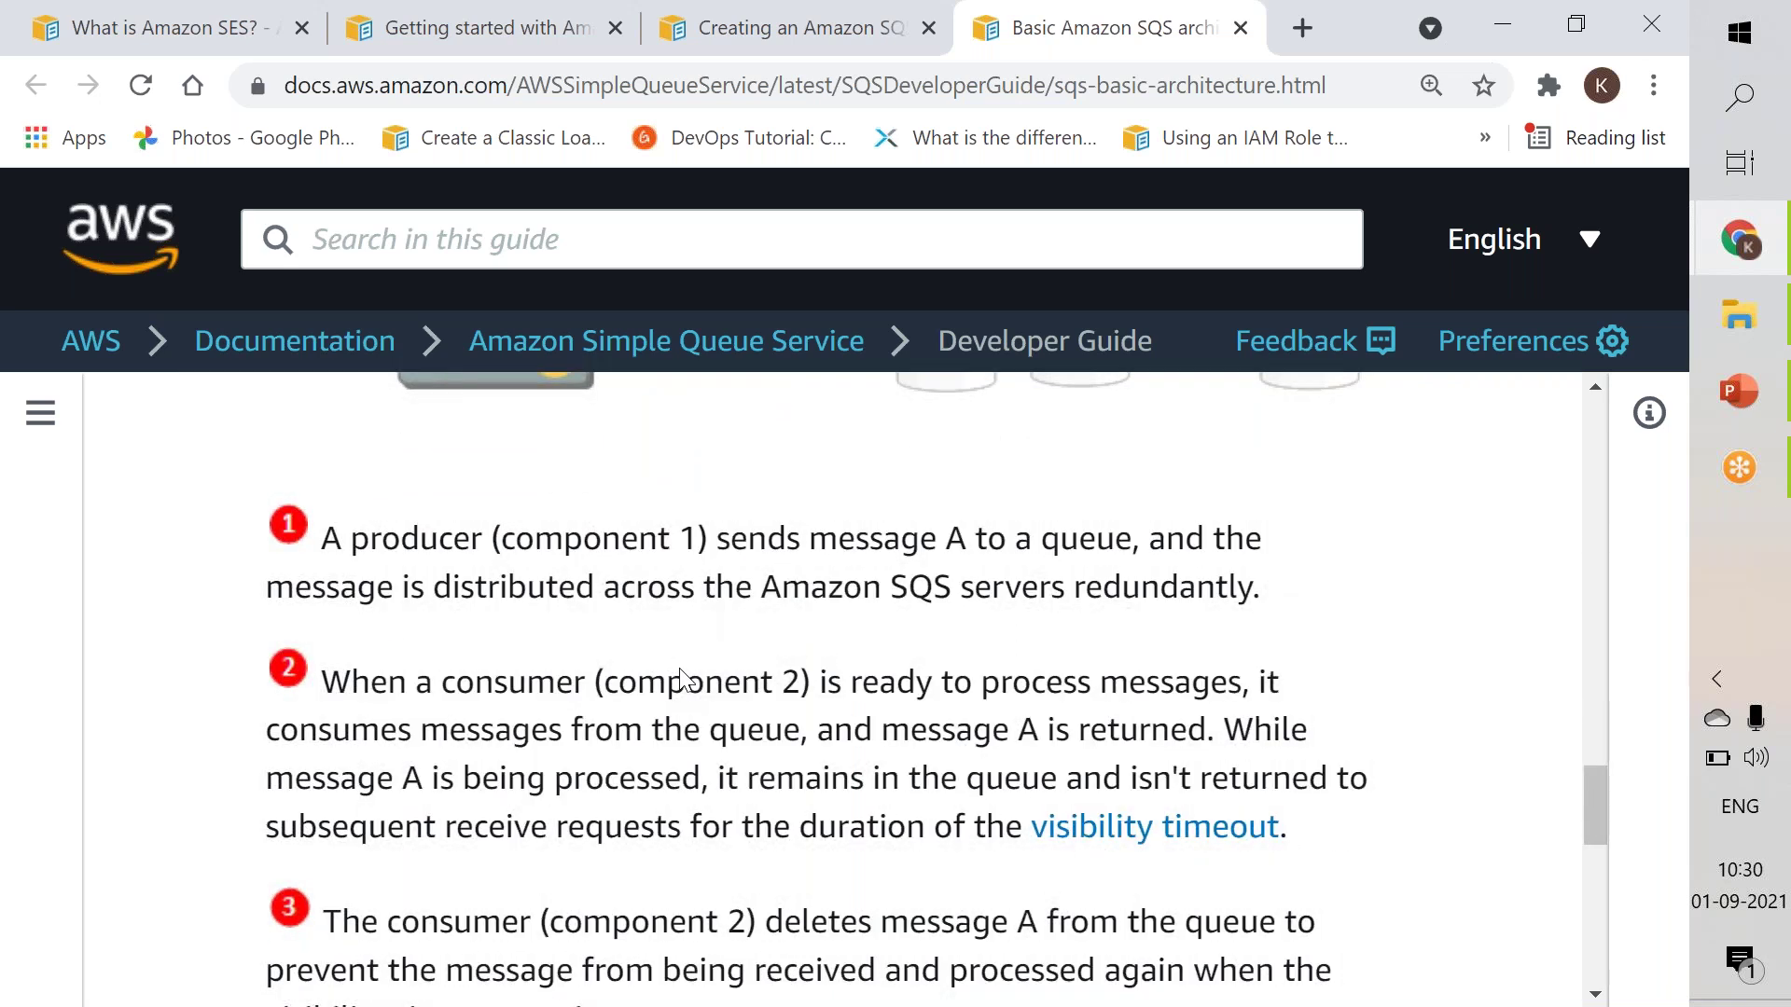
scroll(680, 678, down, 1)
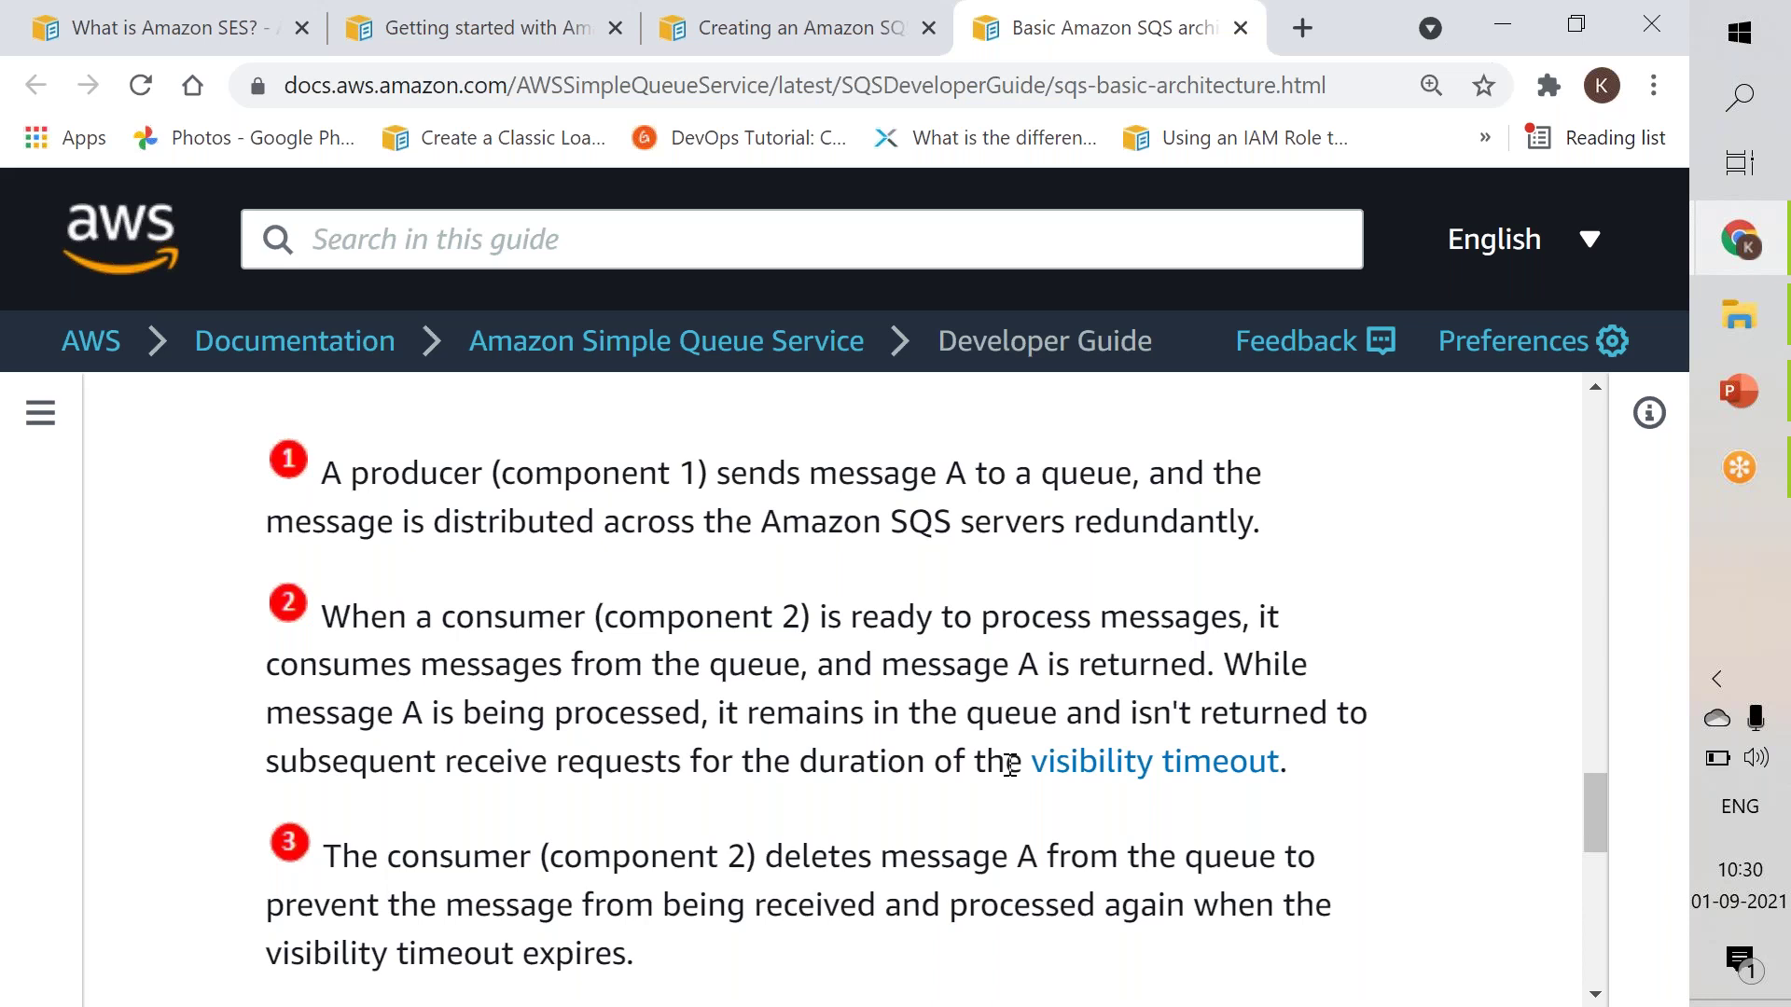
scroll(1010, 765, down, 10)
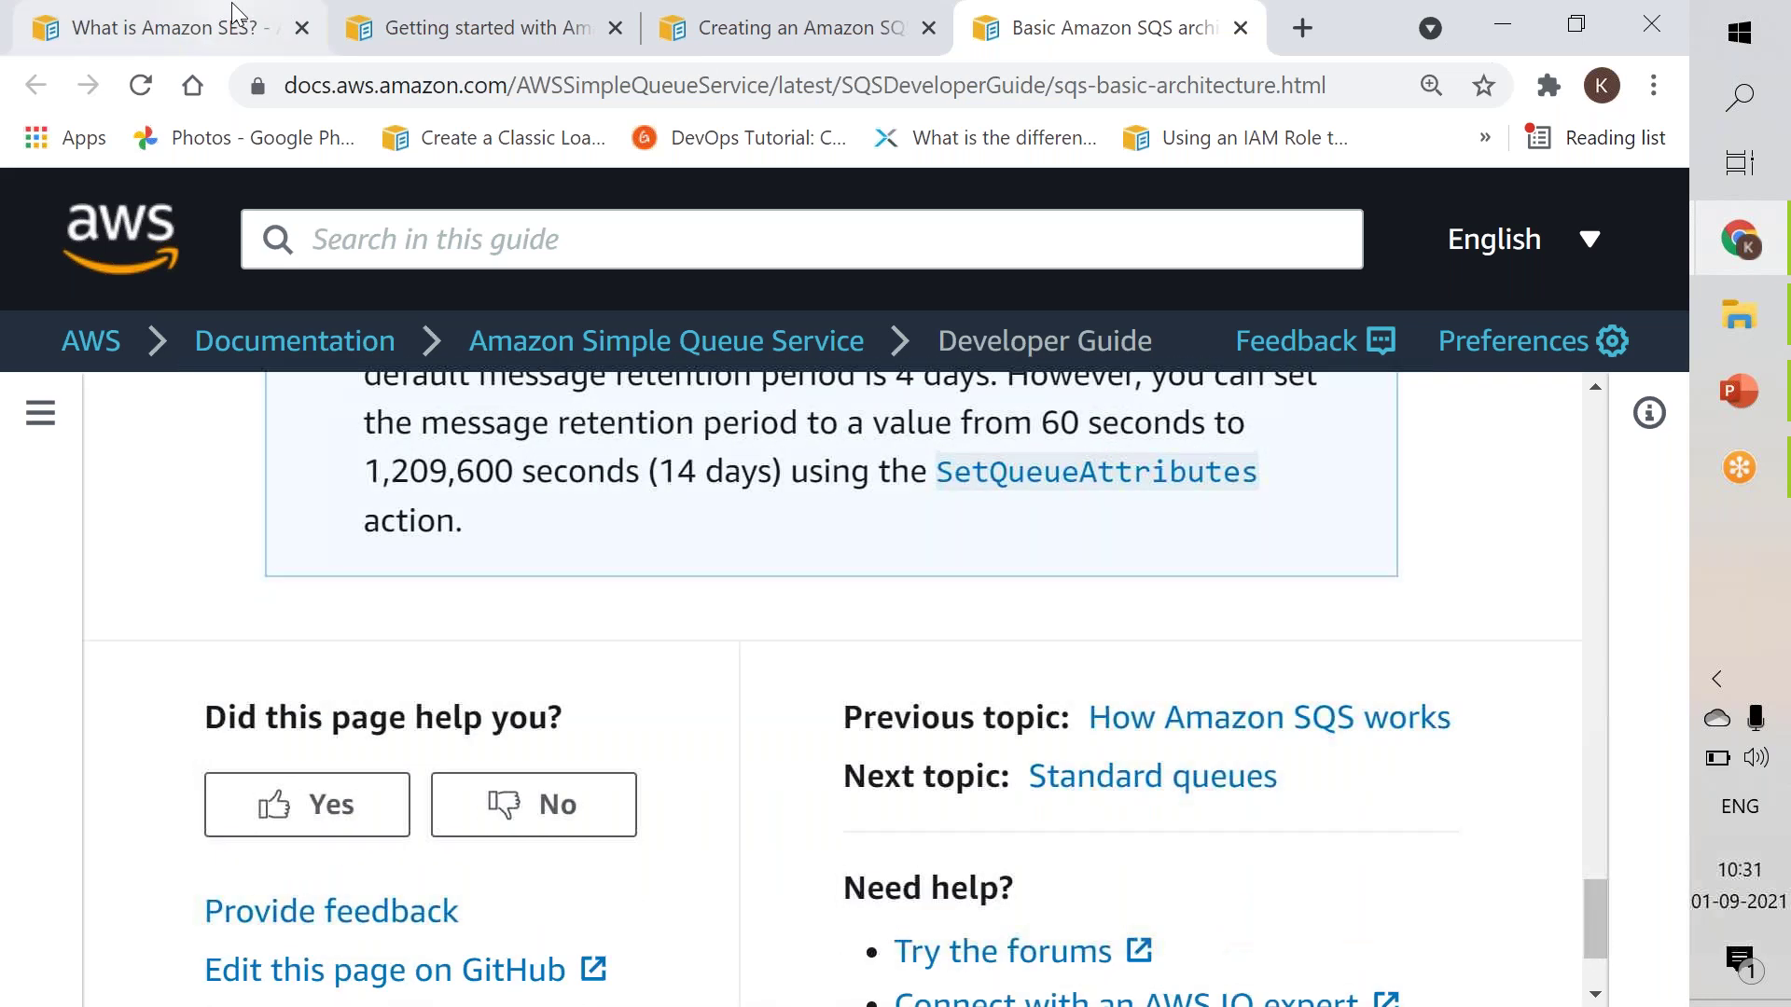
Switch to the Getting started with Amazon SQS guide and read Steps 1–3, ending at Step 1: Create a queue.
click(396, 43)
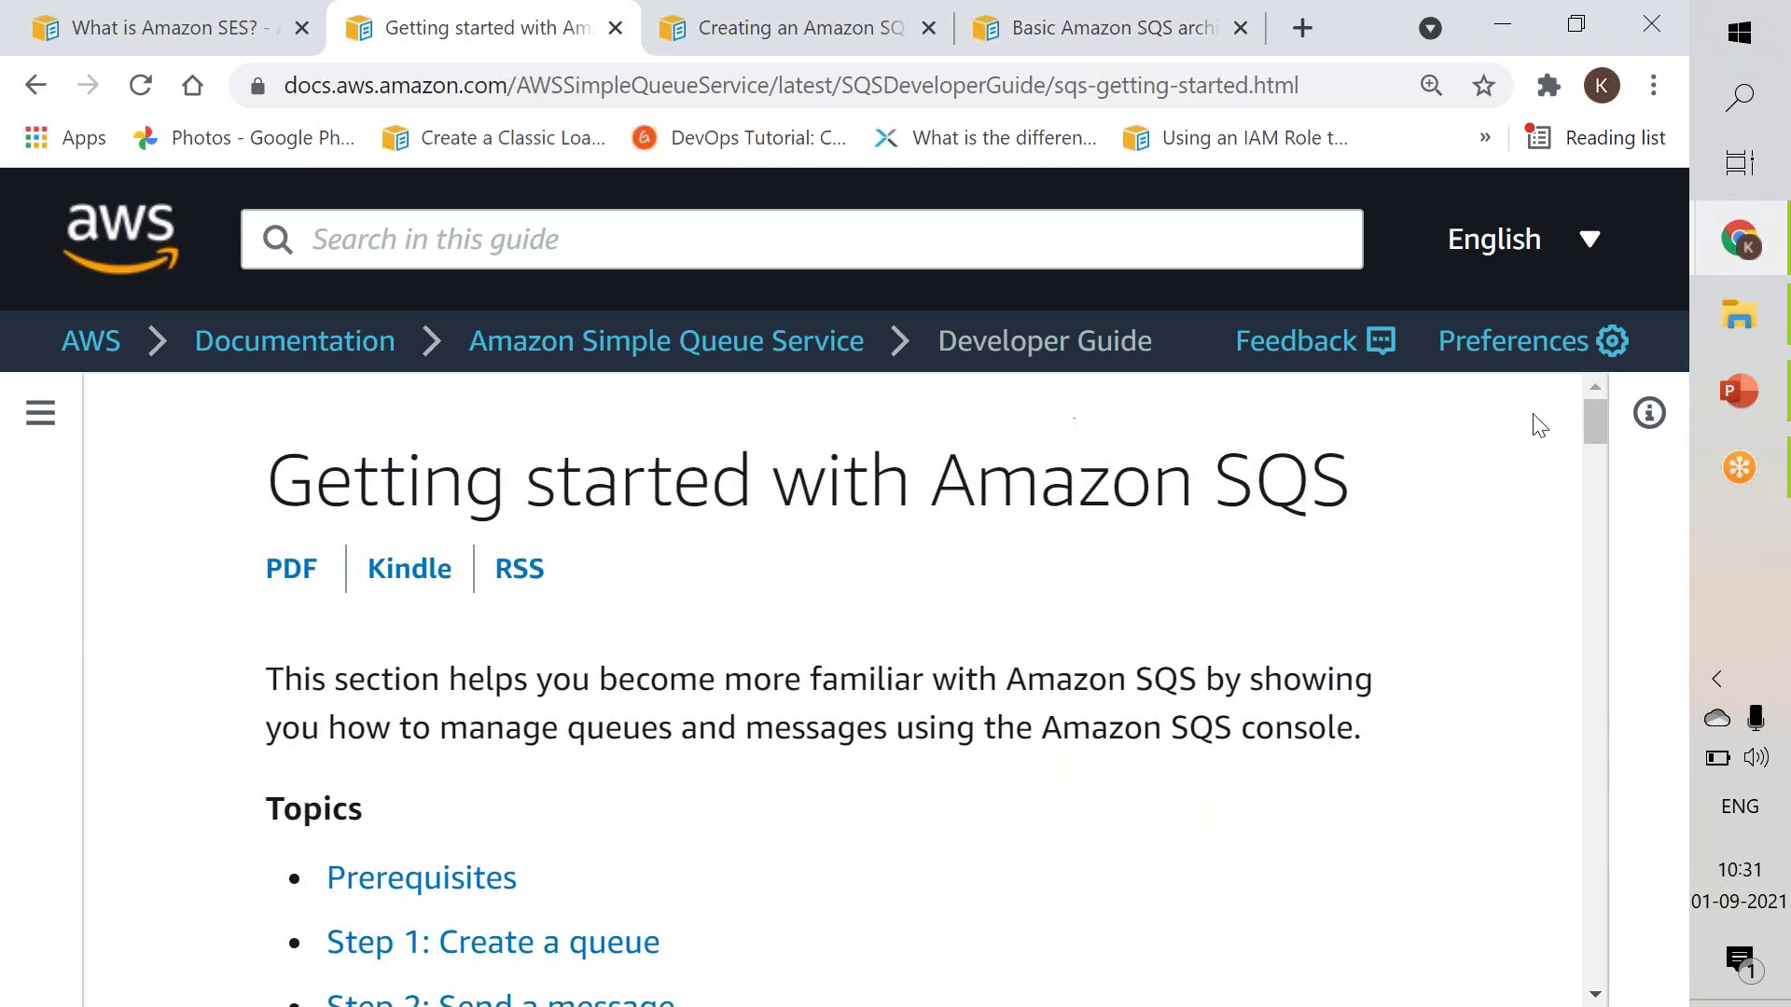
drag(1597, 438, 1592, 511)
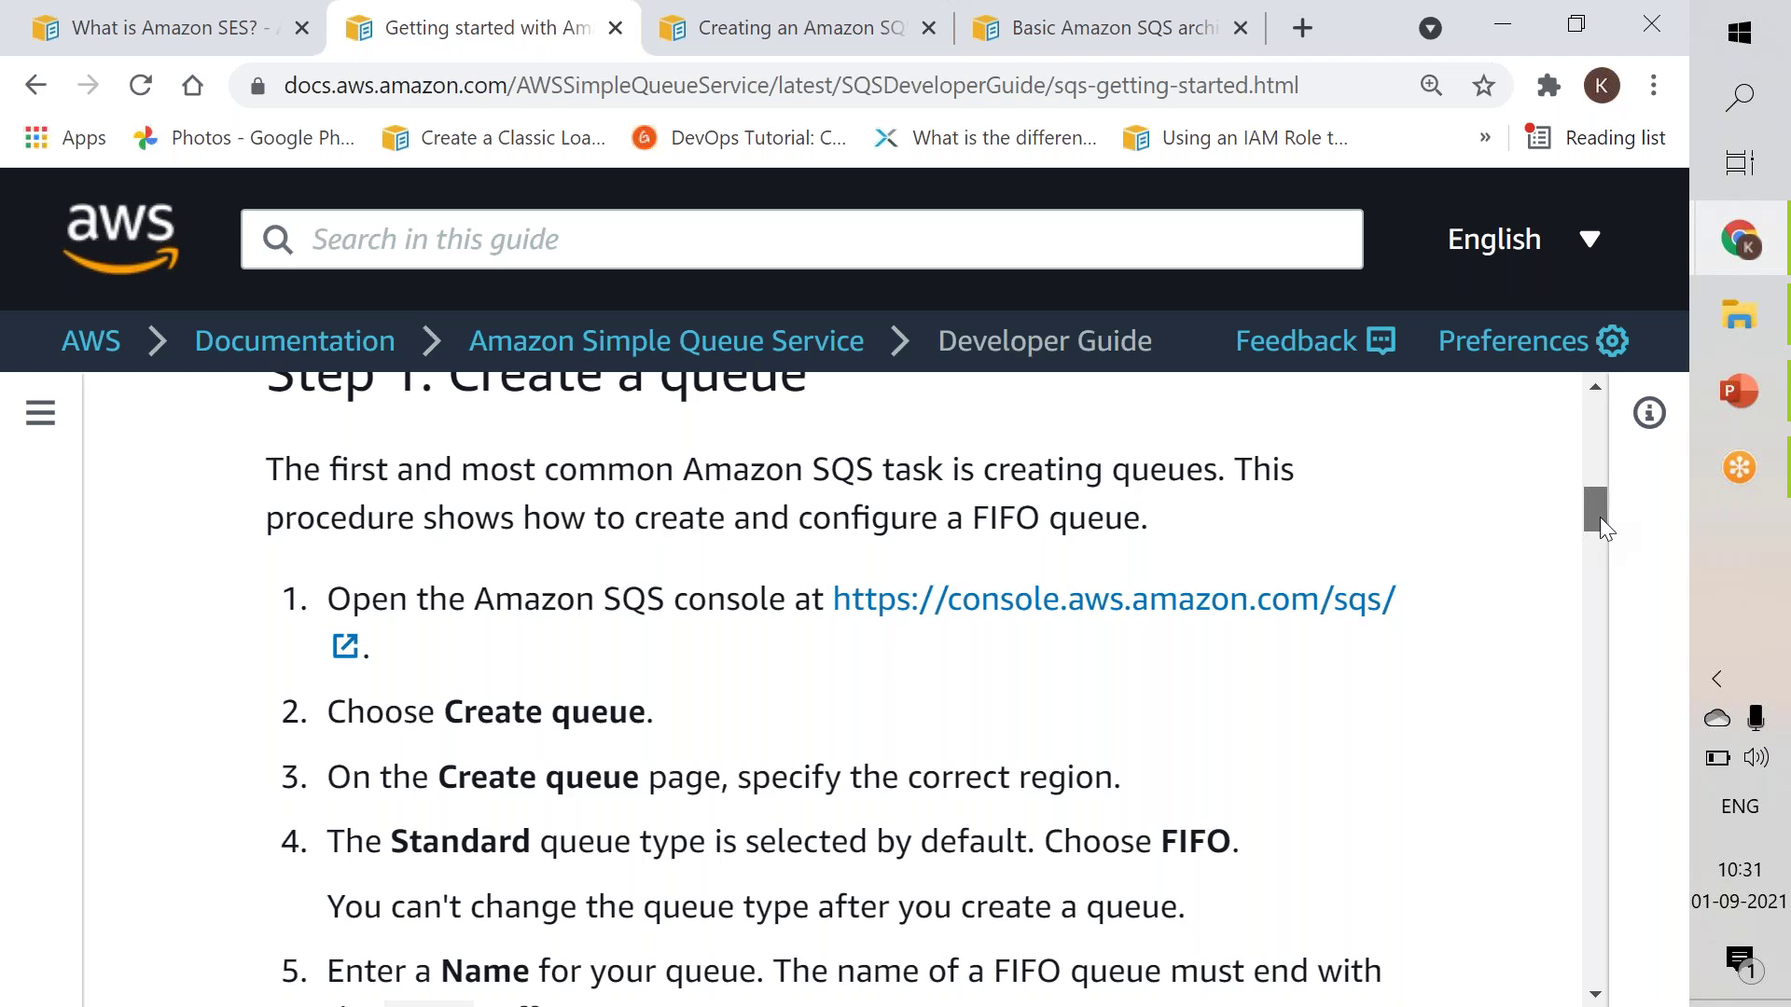
scroll(1599, 522, down, 2)
scroll(1599, 539, down, 1)
scroll(1598, 544, down, 2)
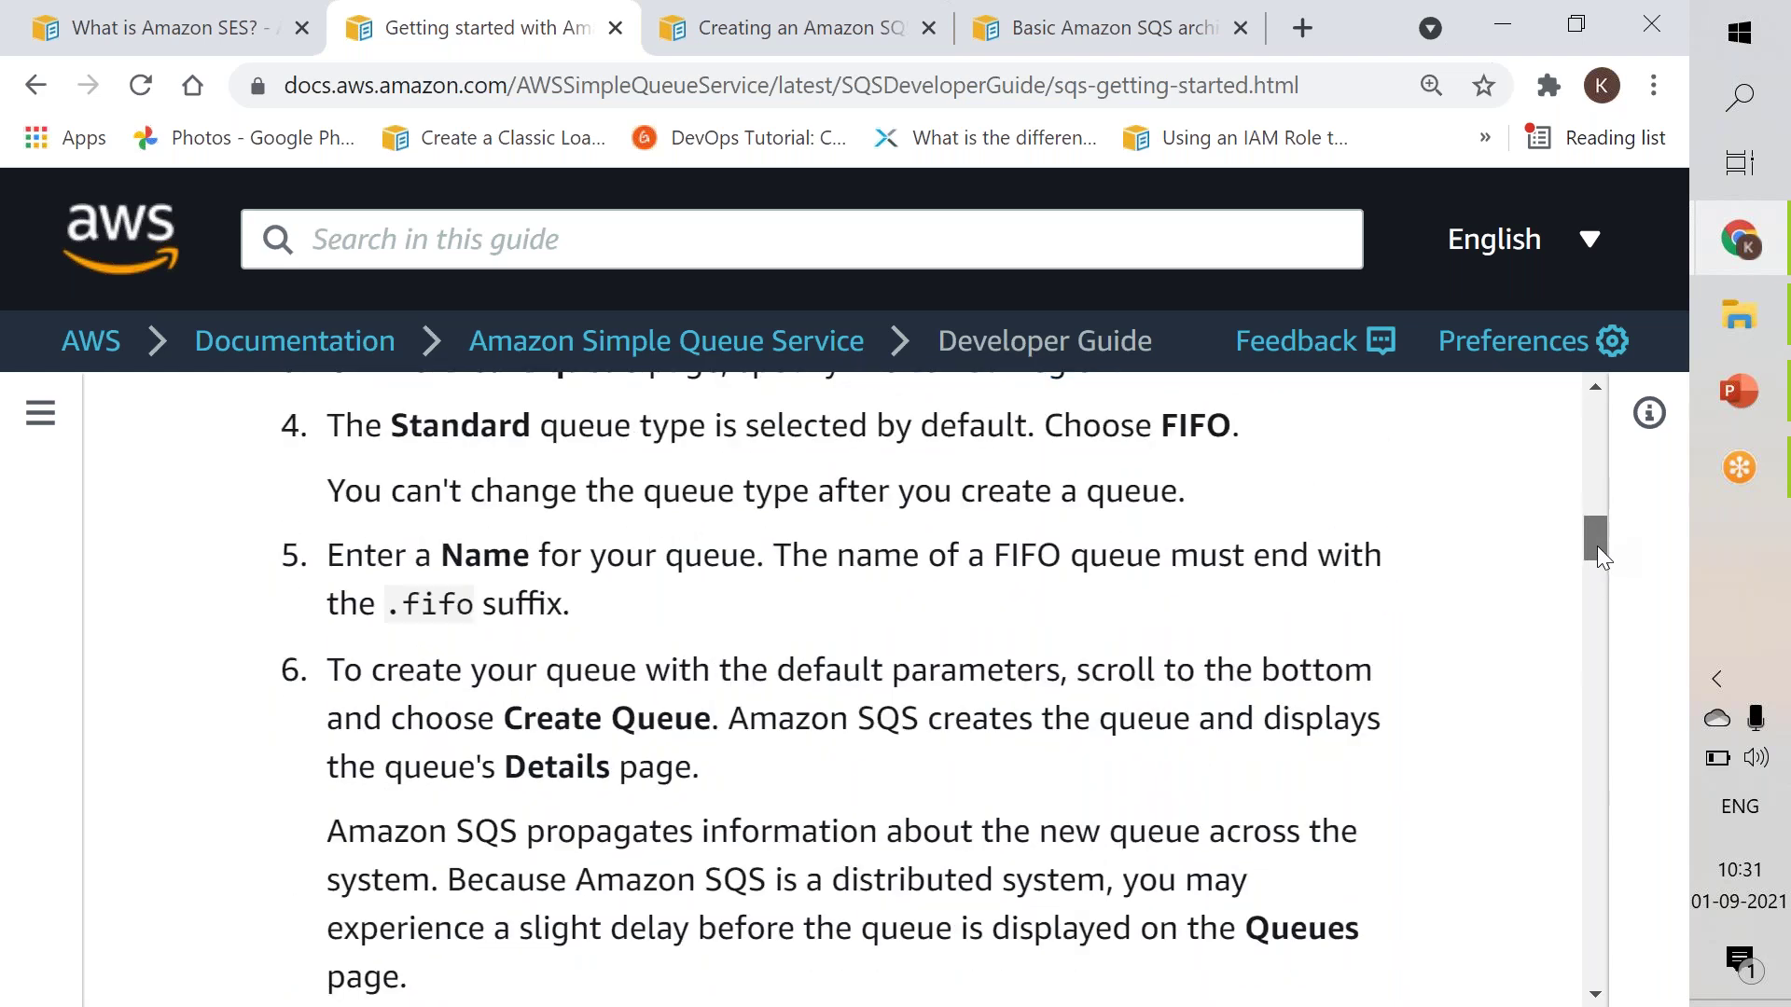
scroll(1597, 551, down, 7)
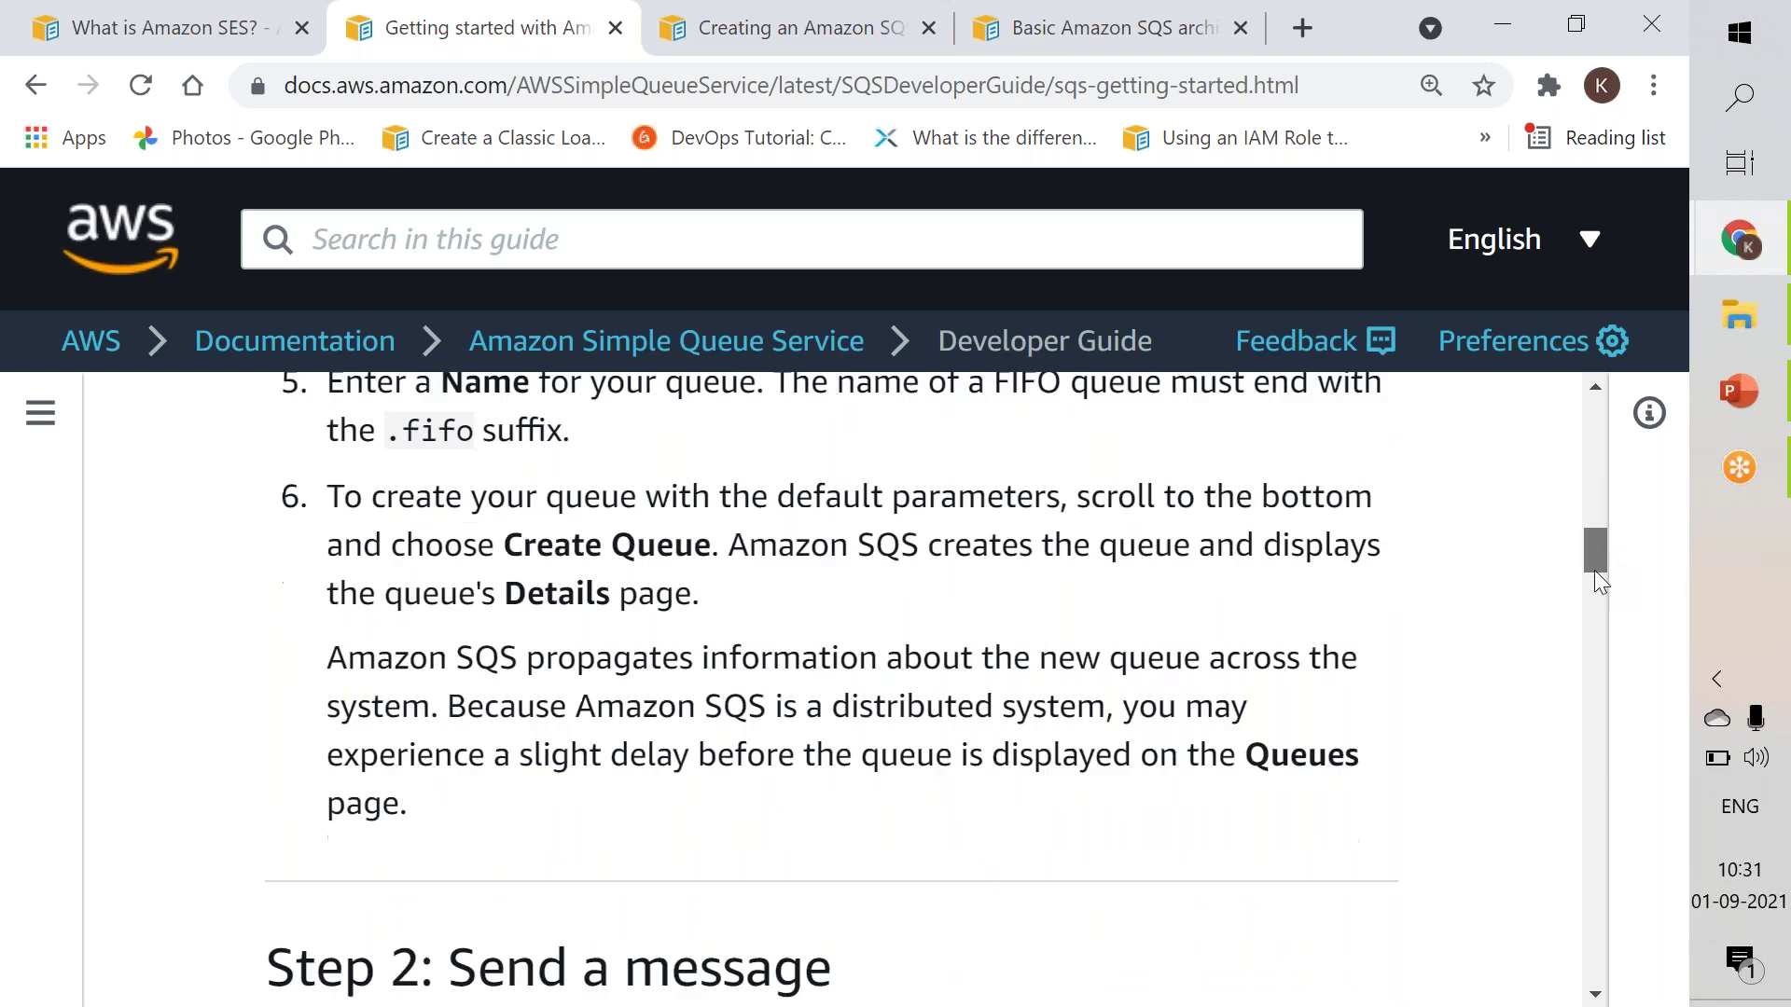
scroll(1593, 601, down, 3)
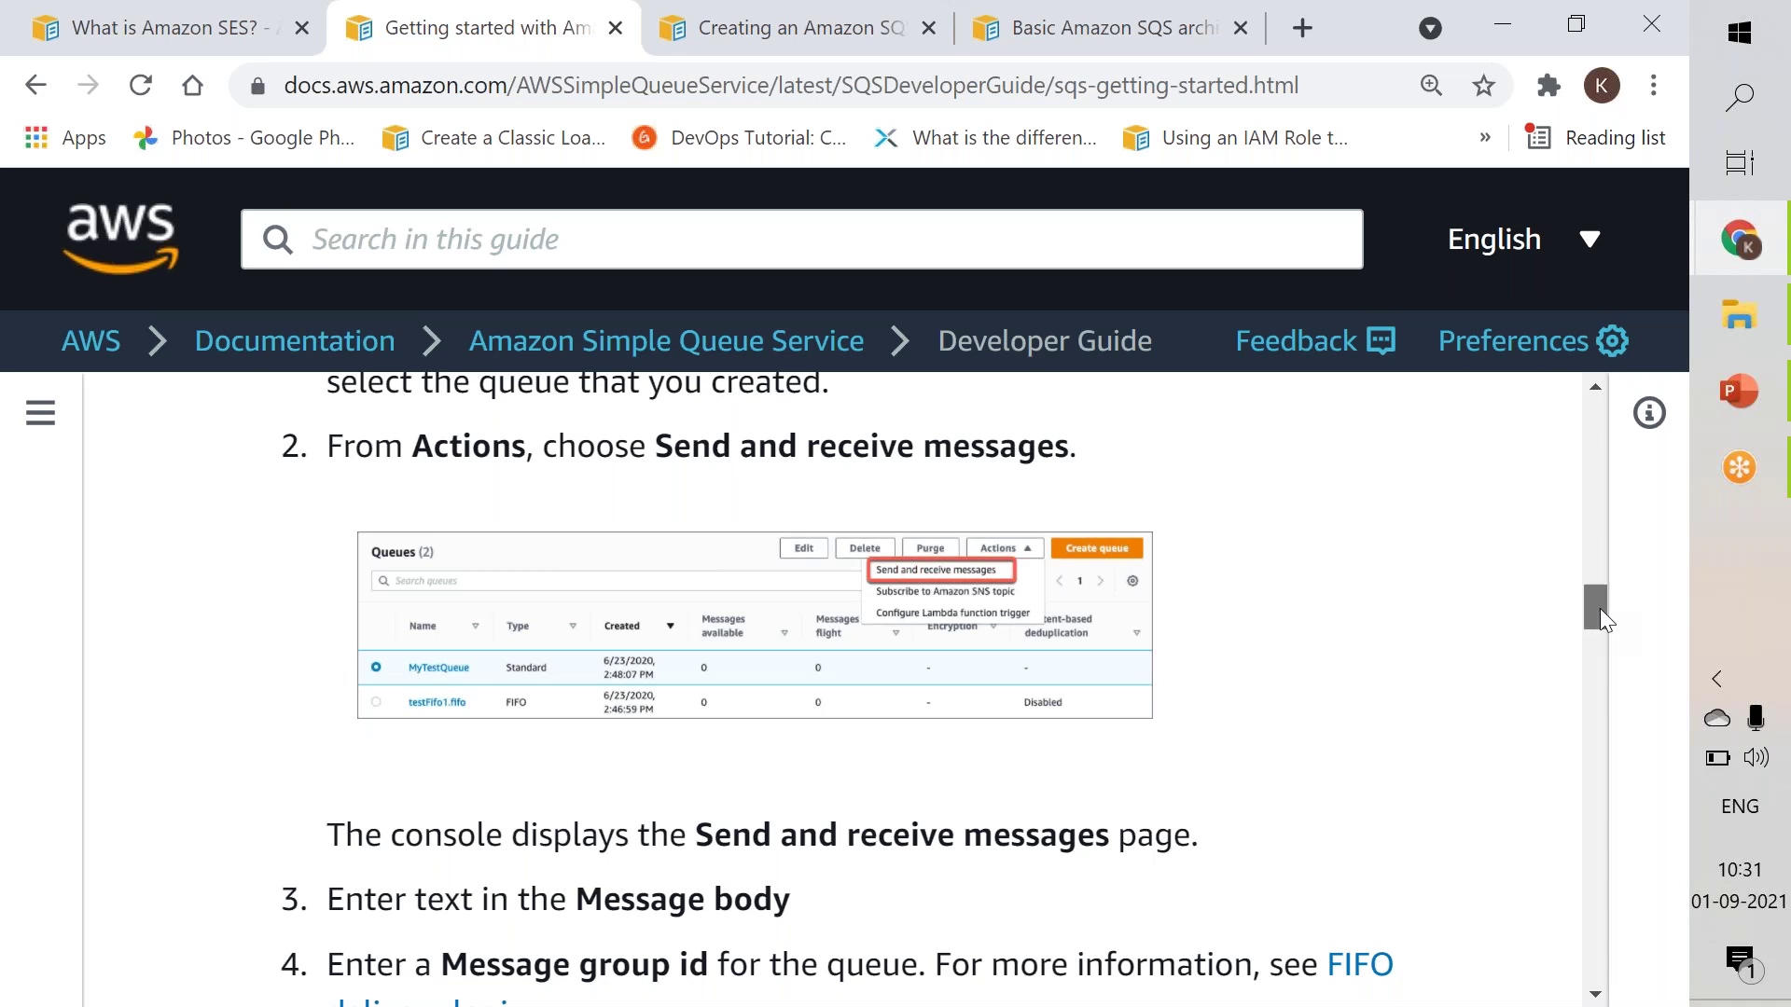
drag(1599, 612, 1585, 704)
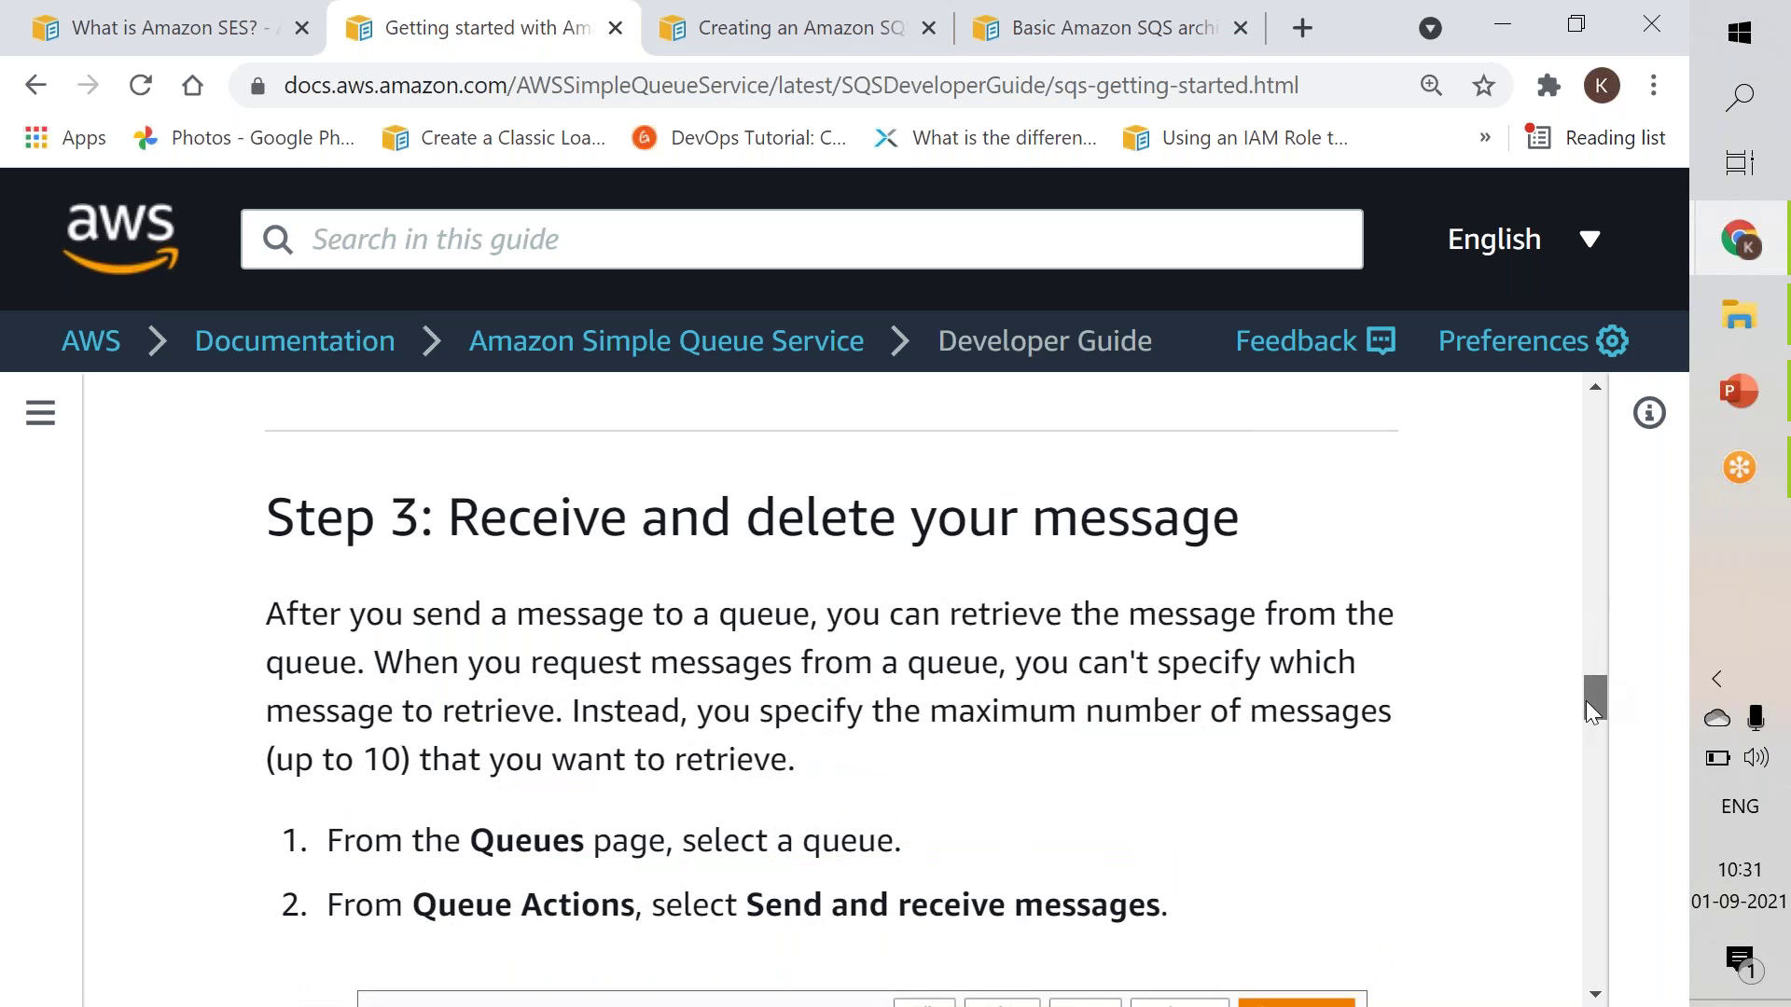
drag(1586, 701, 1539, 516)
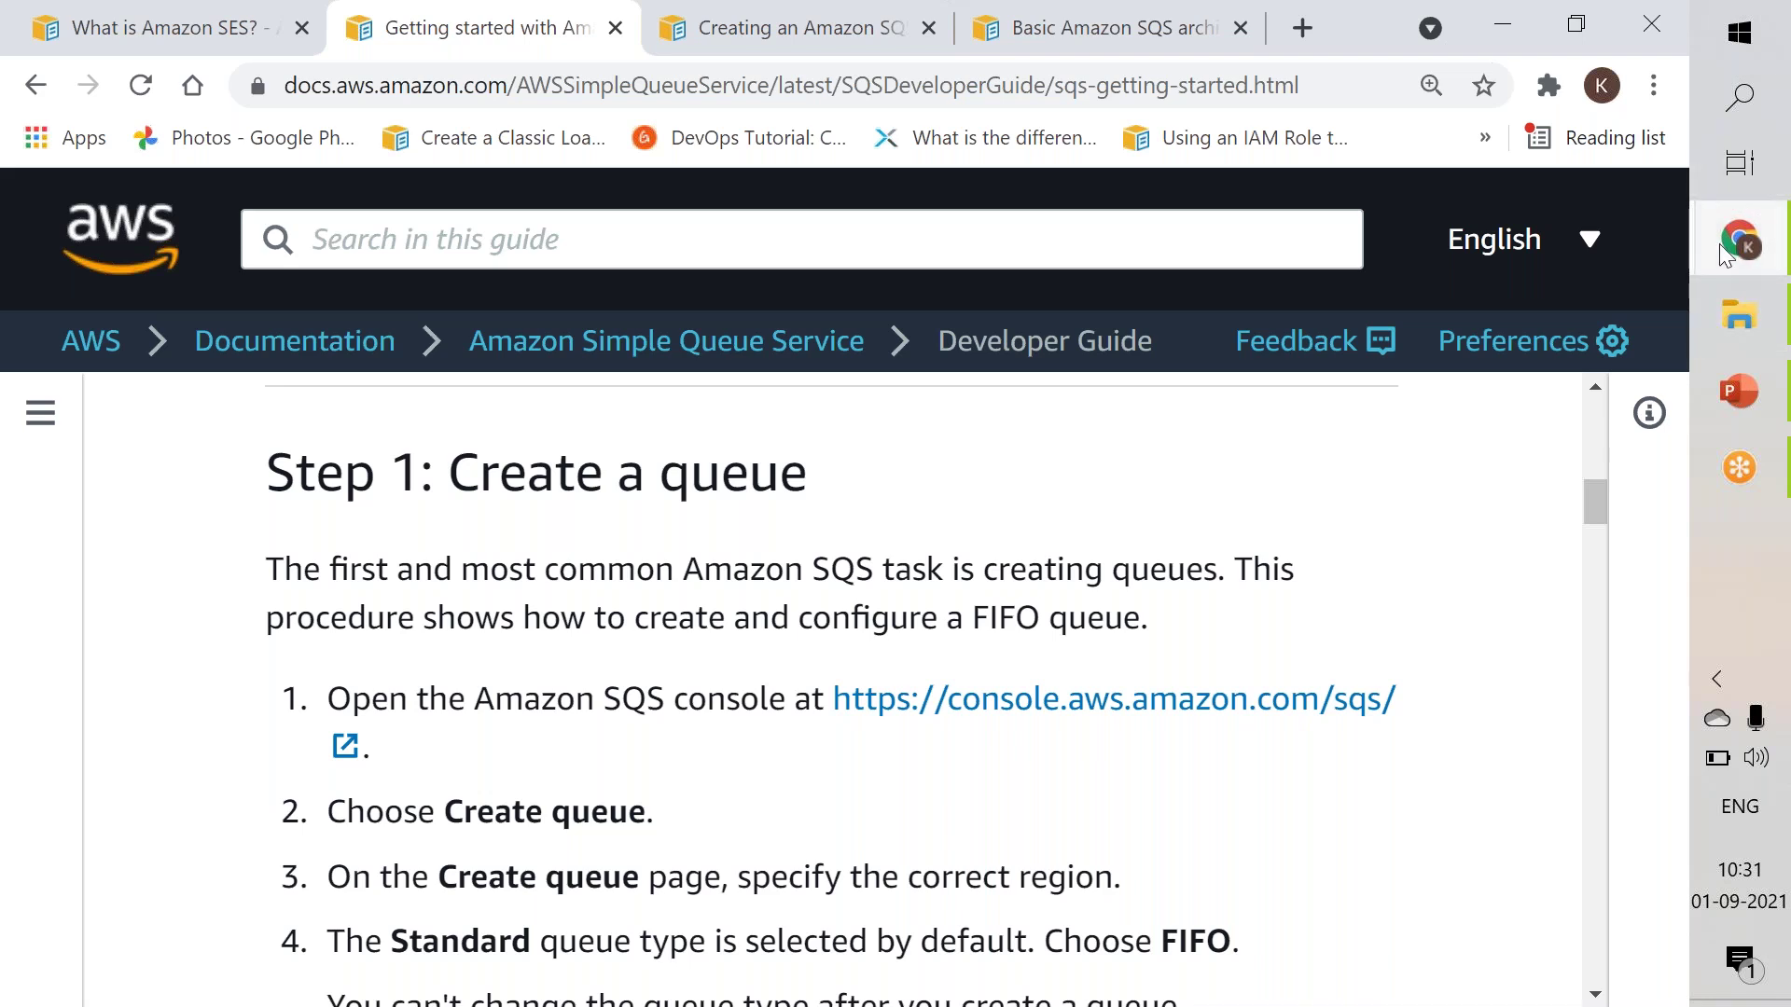
In the Sign-In window, replace the root user email with the other account's address and continue.
mouse_move(1720, 244)
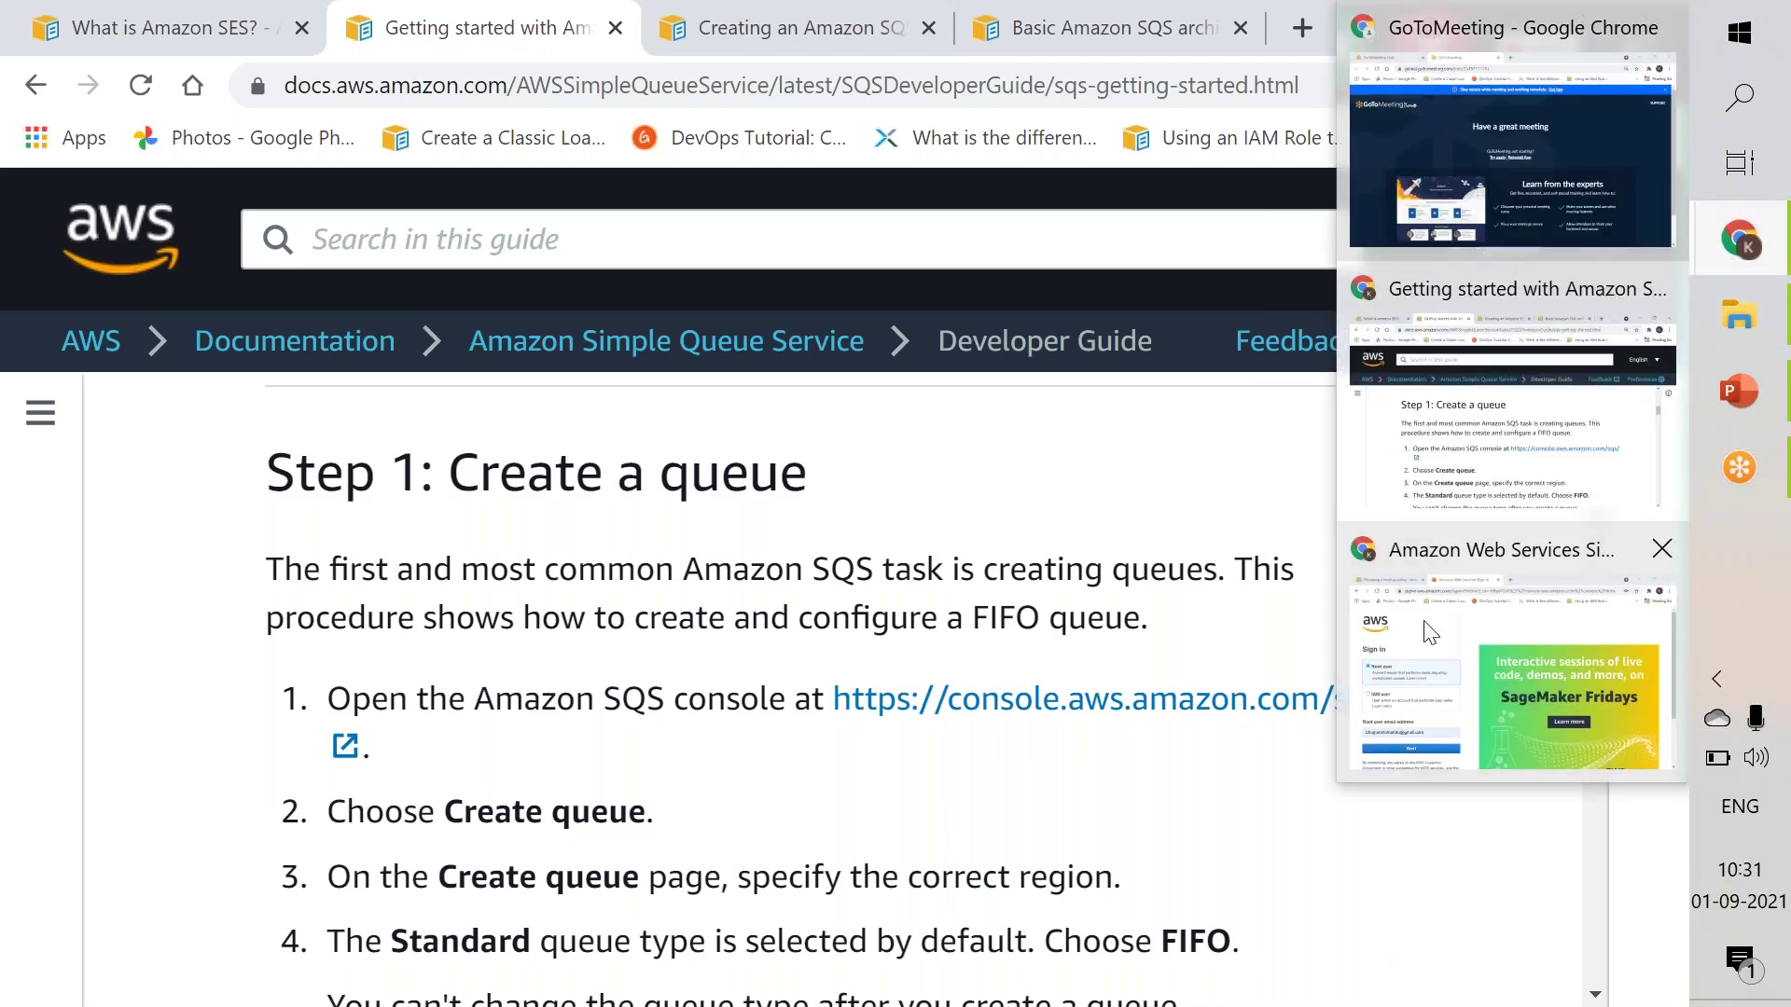
mouse_move(1430, 632)
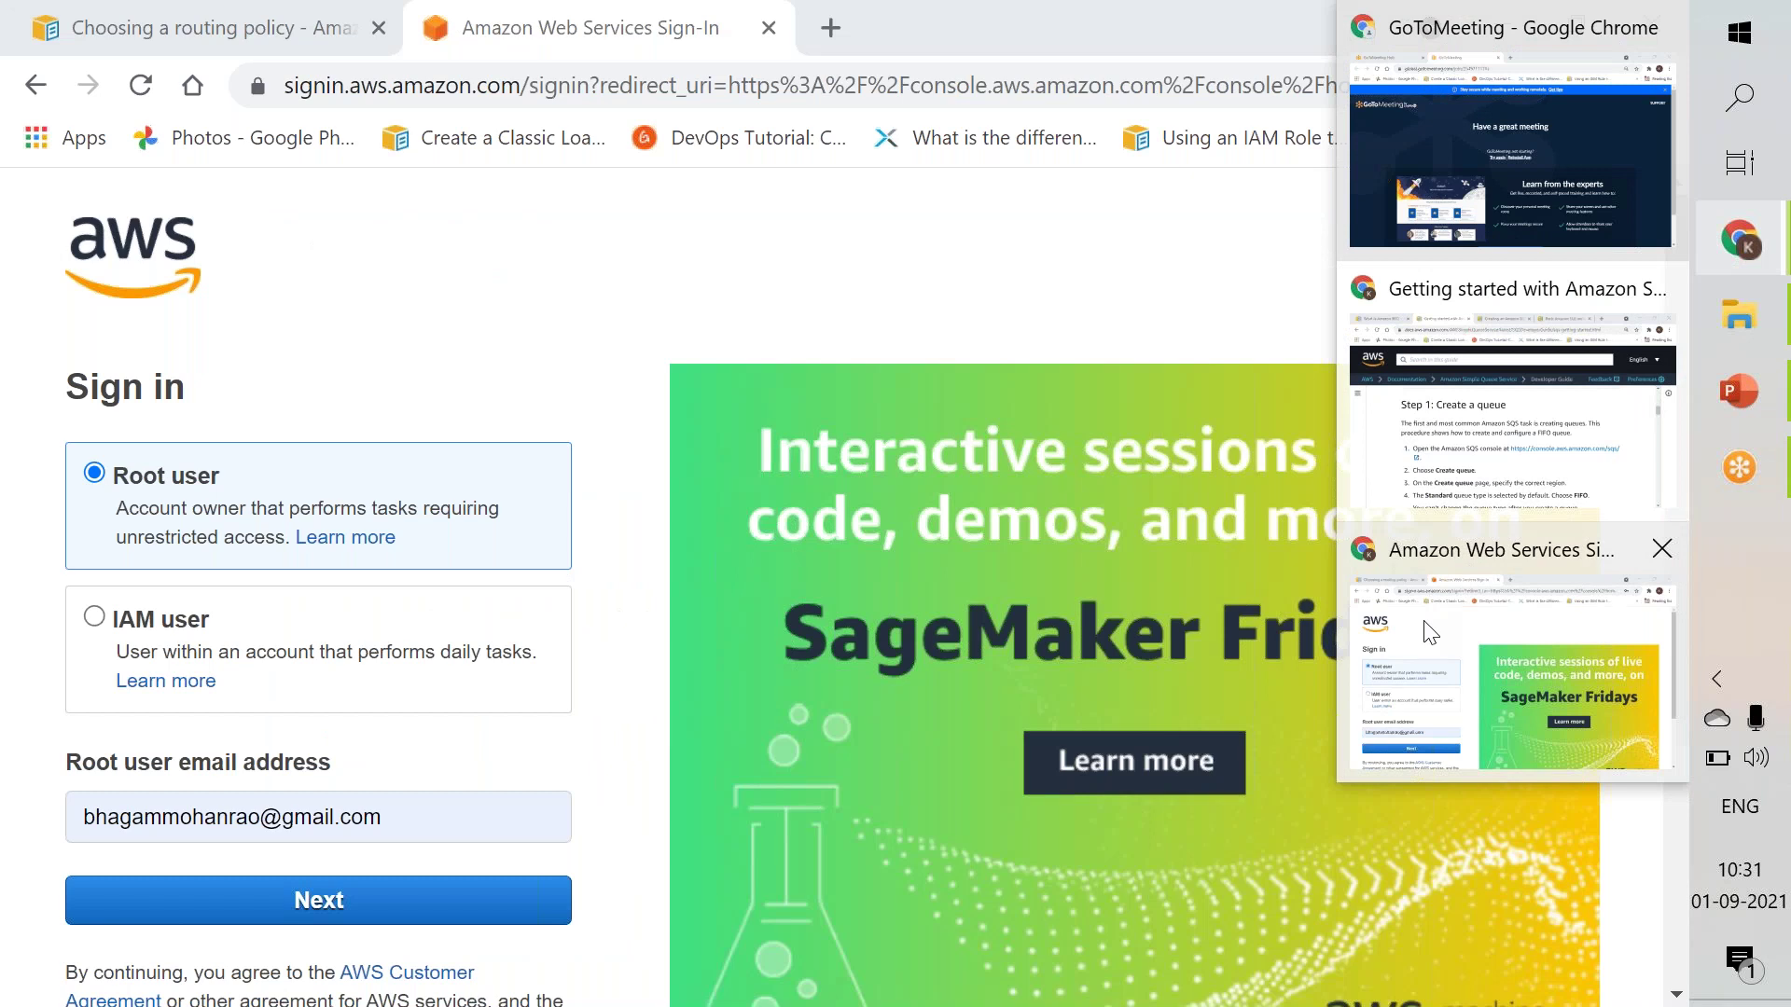
click(1430, 633)
click(313, 816)
key(ctrl+a)
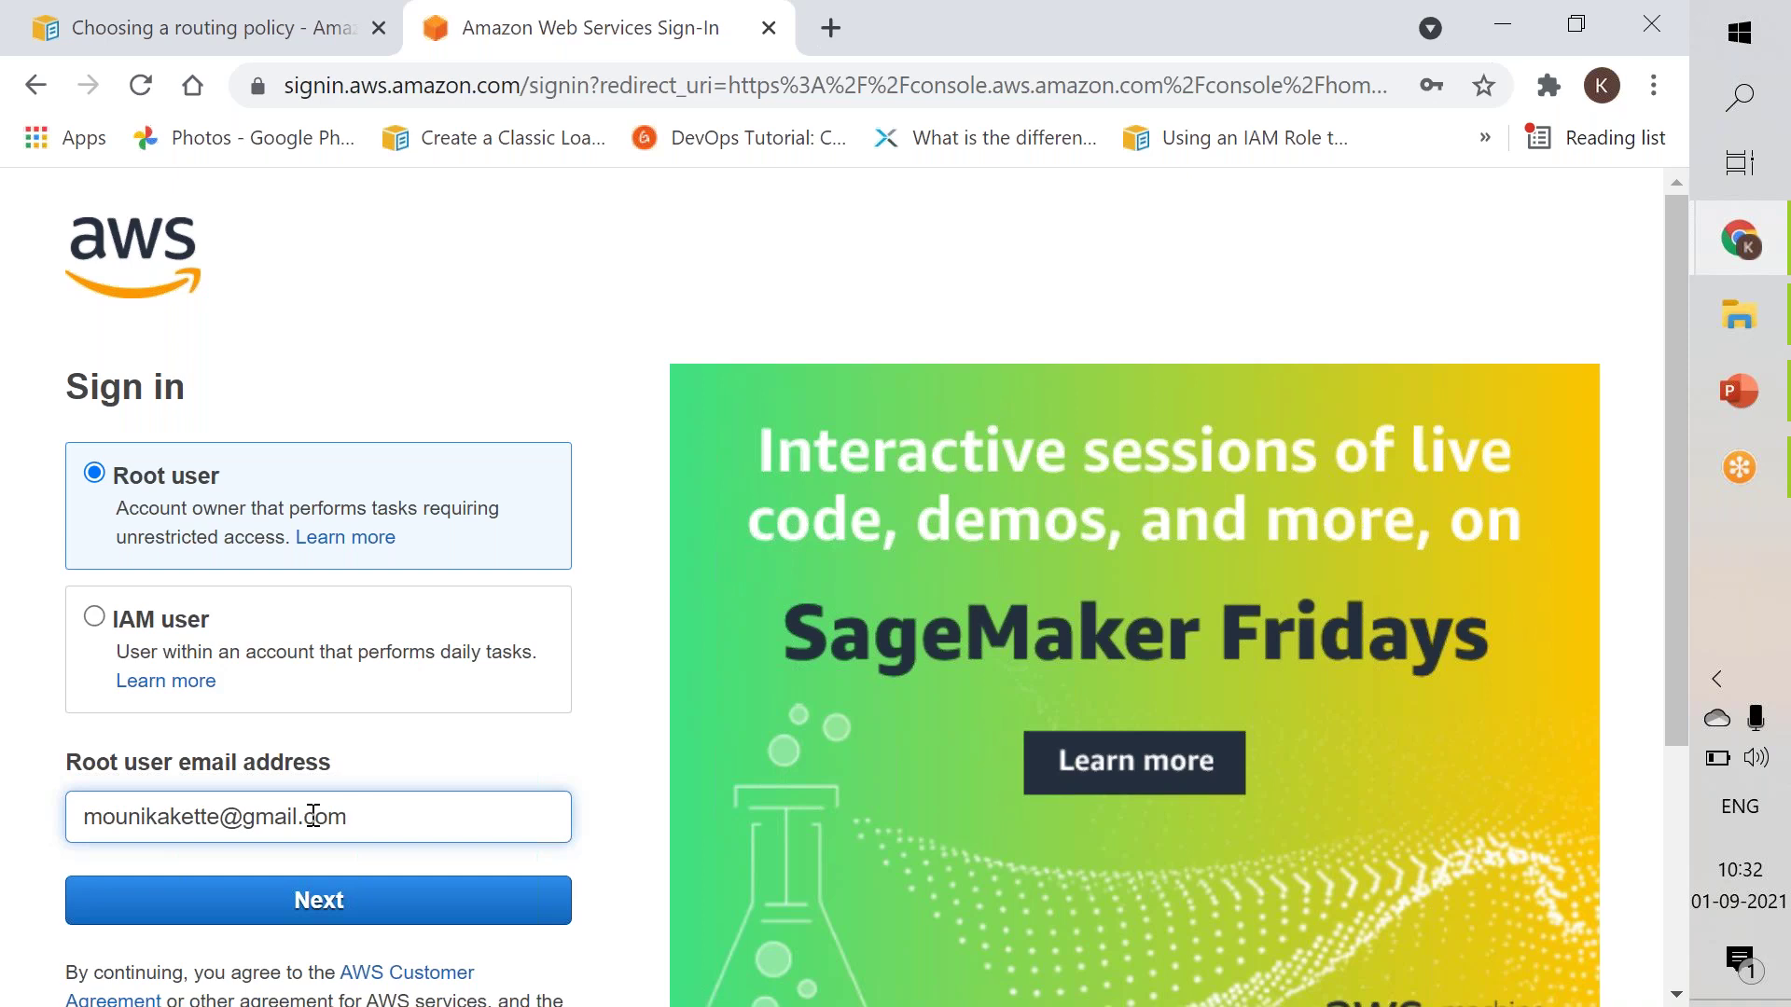
click(310, 905)
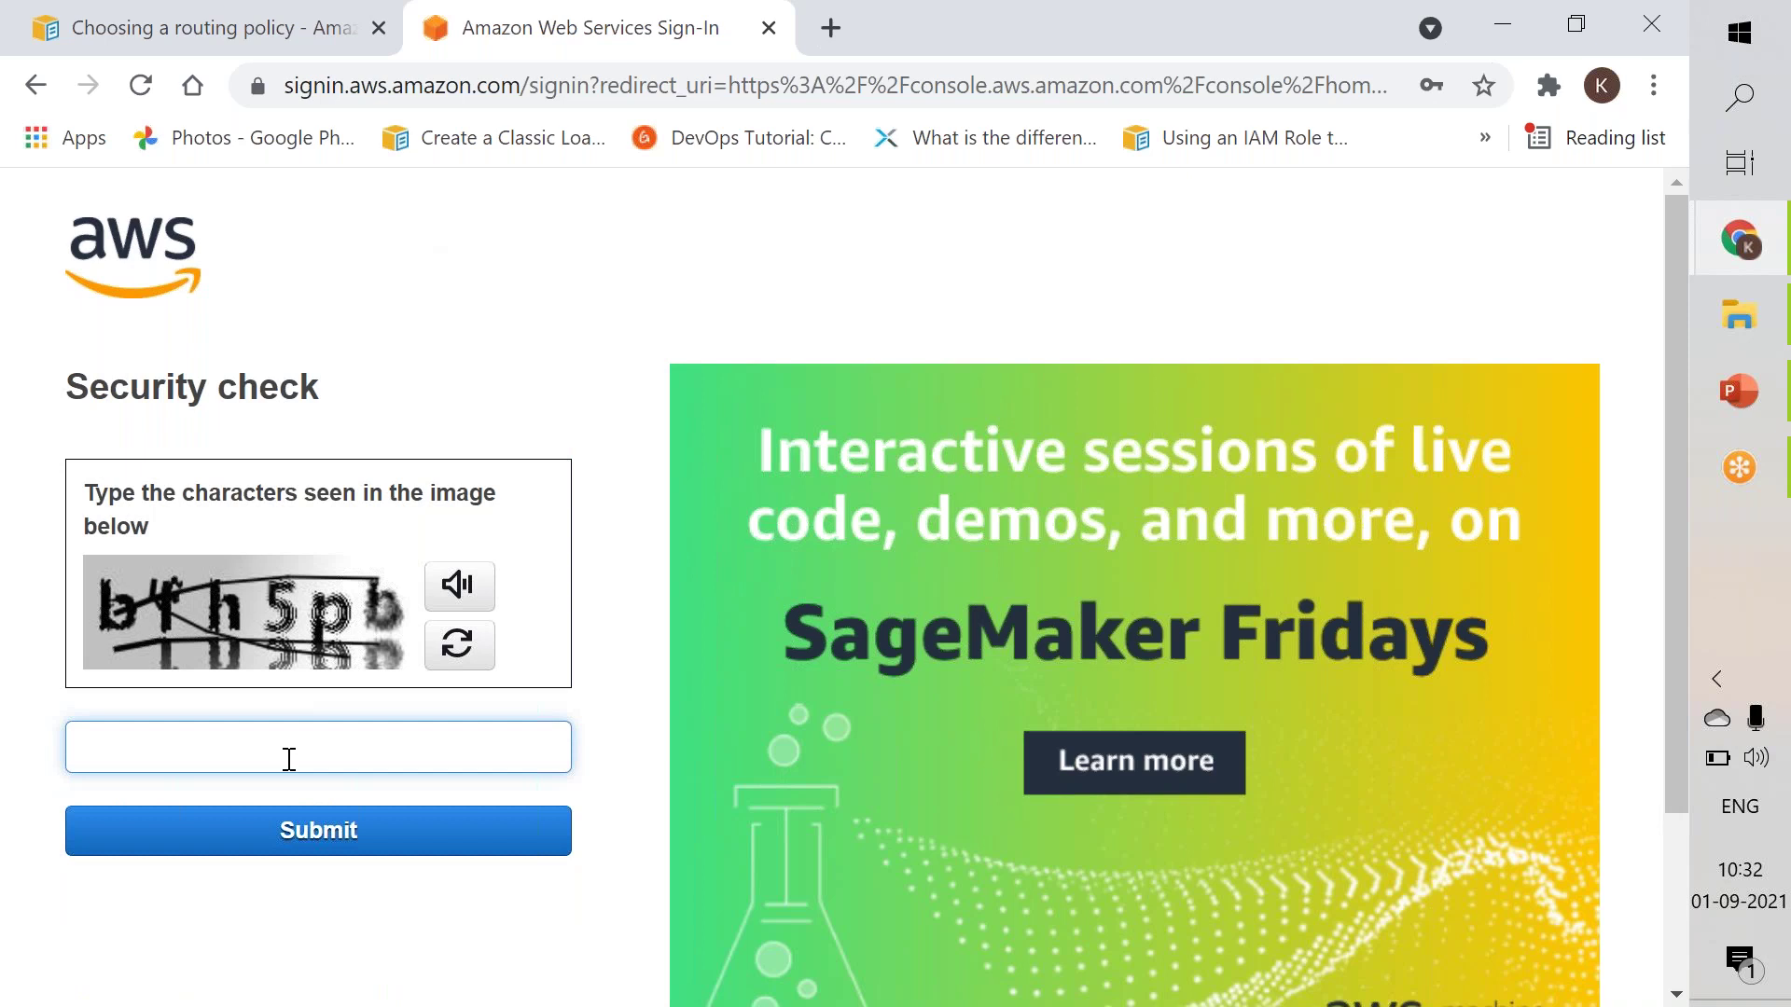
Enter the security check characters, then the account password, and sign in.
text(bfh5pb)
click(288, 839)
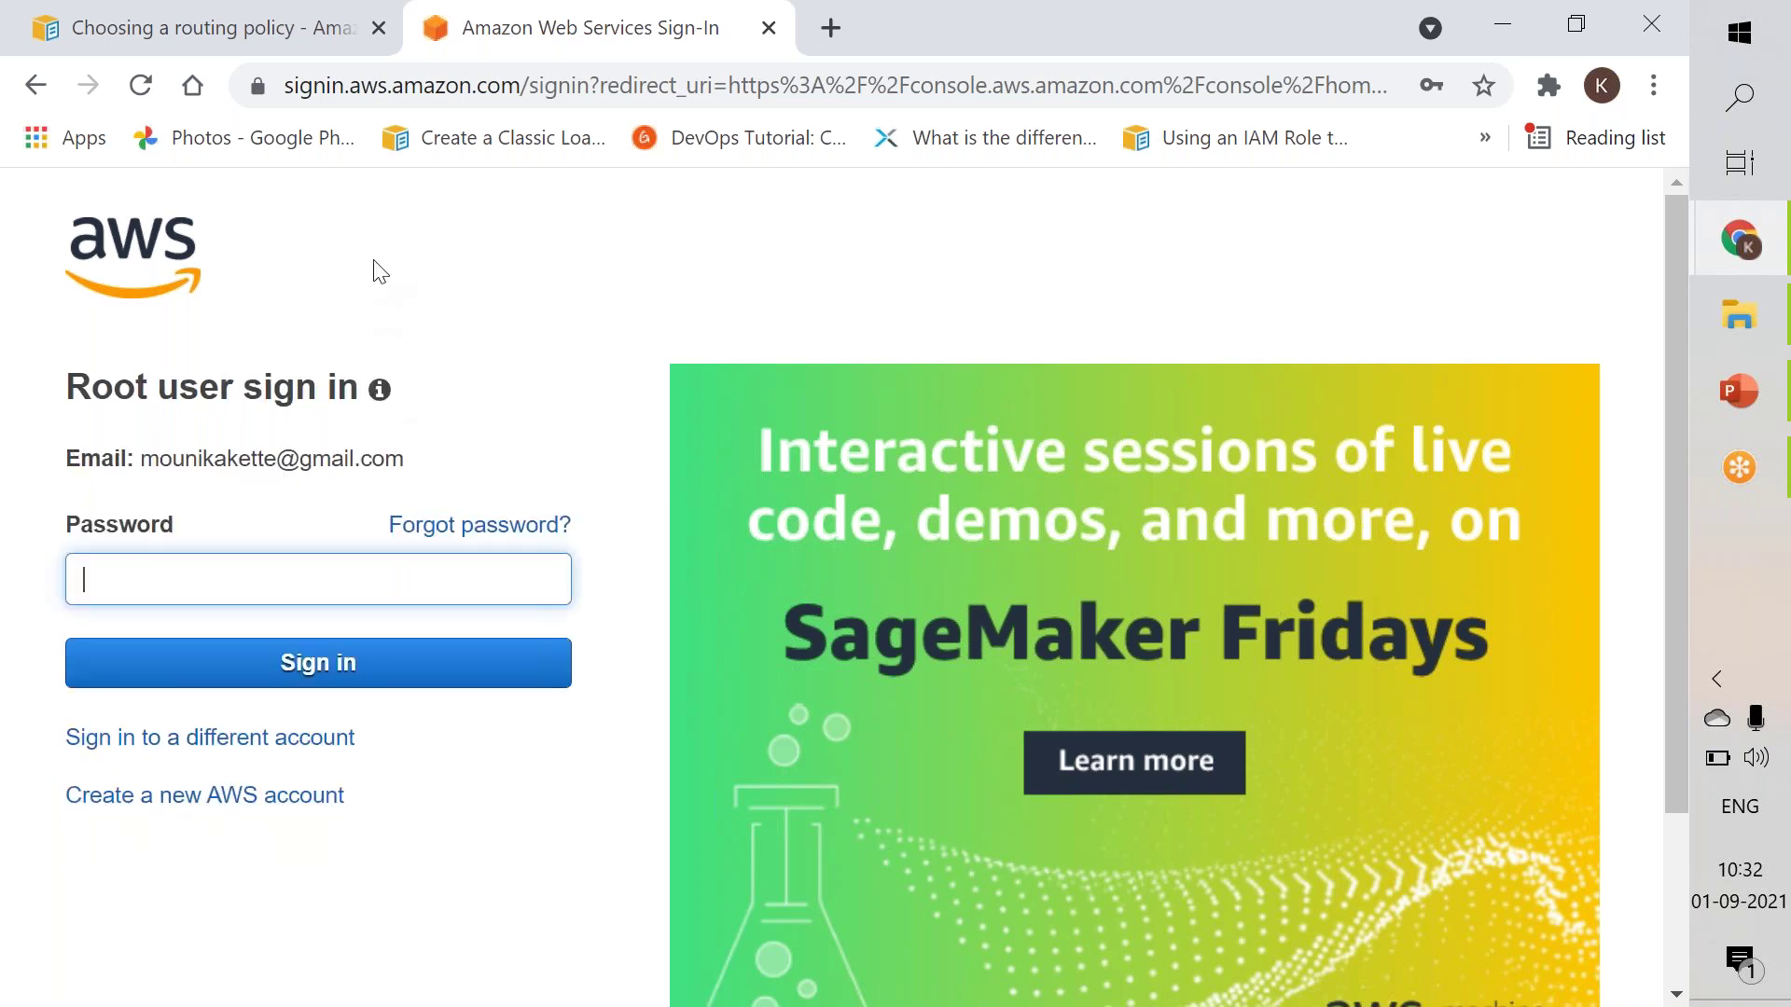
text(••••••••••)
key(BackSpace)
key(BackSpace)
key(BackSpace)
key(BackSpace)
key(BackSpace)
key(BackSpace)
key(BackSpace)
key(BackSpace)
key(BackSpace)
key(BackSpace)
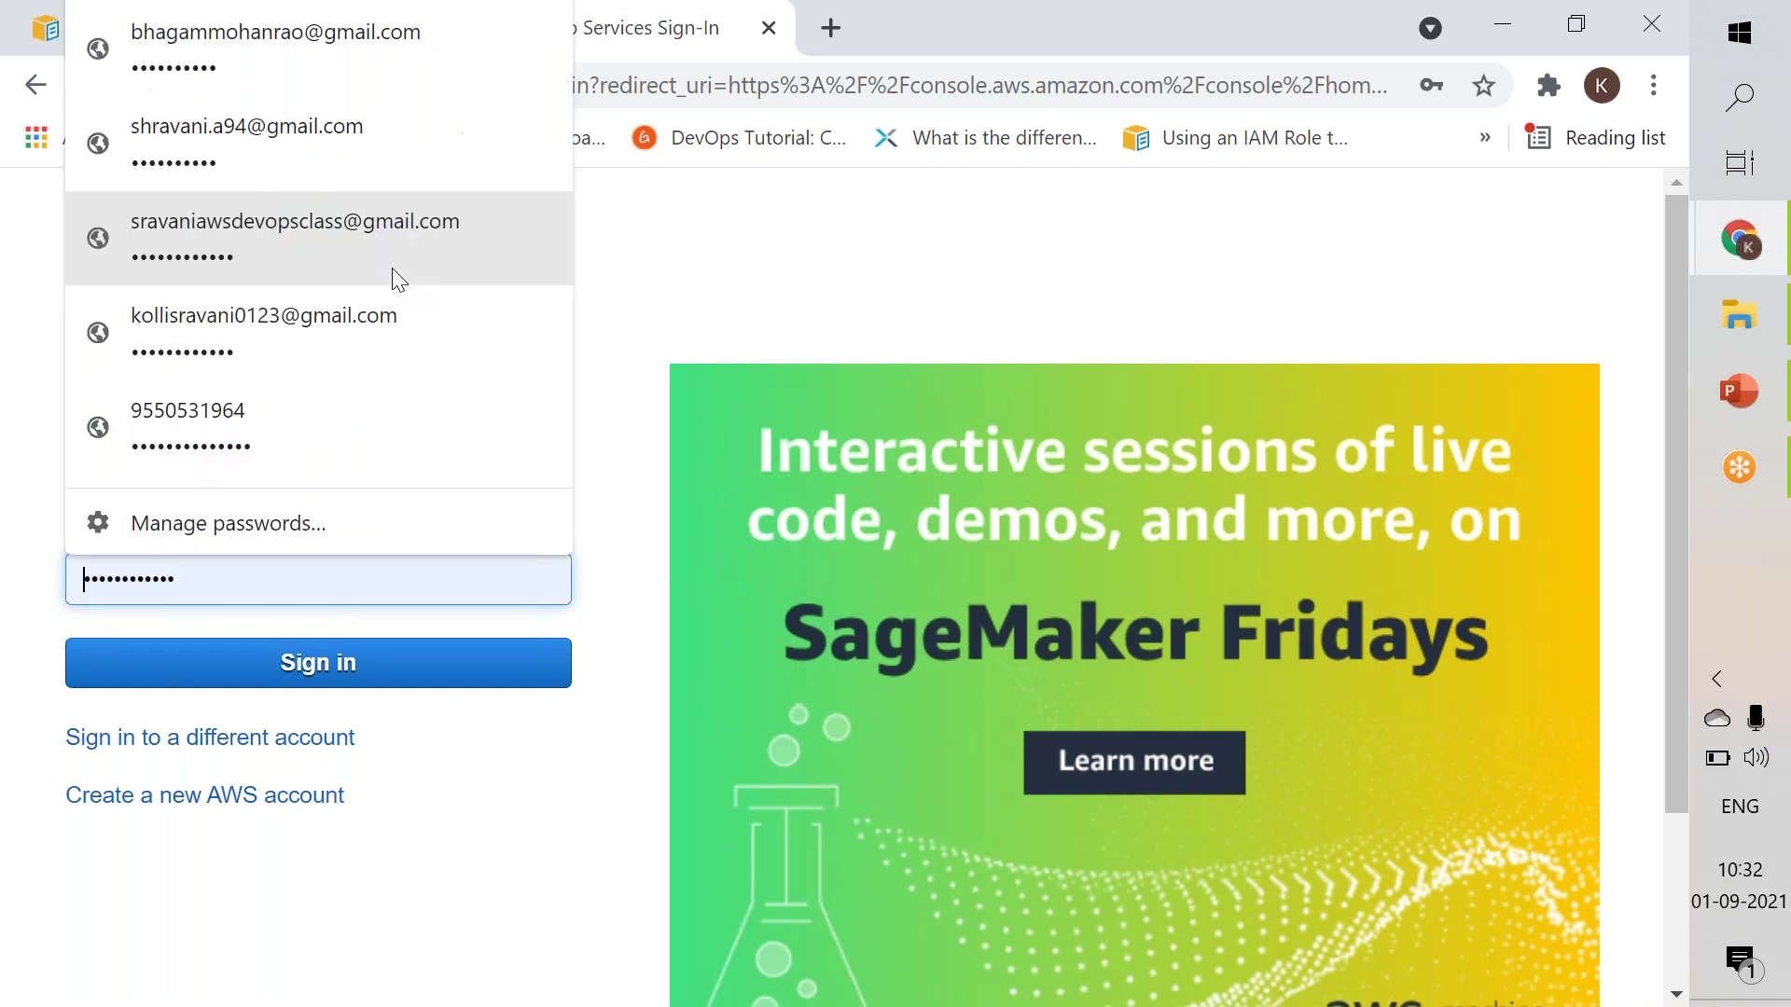
text(•••••)
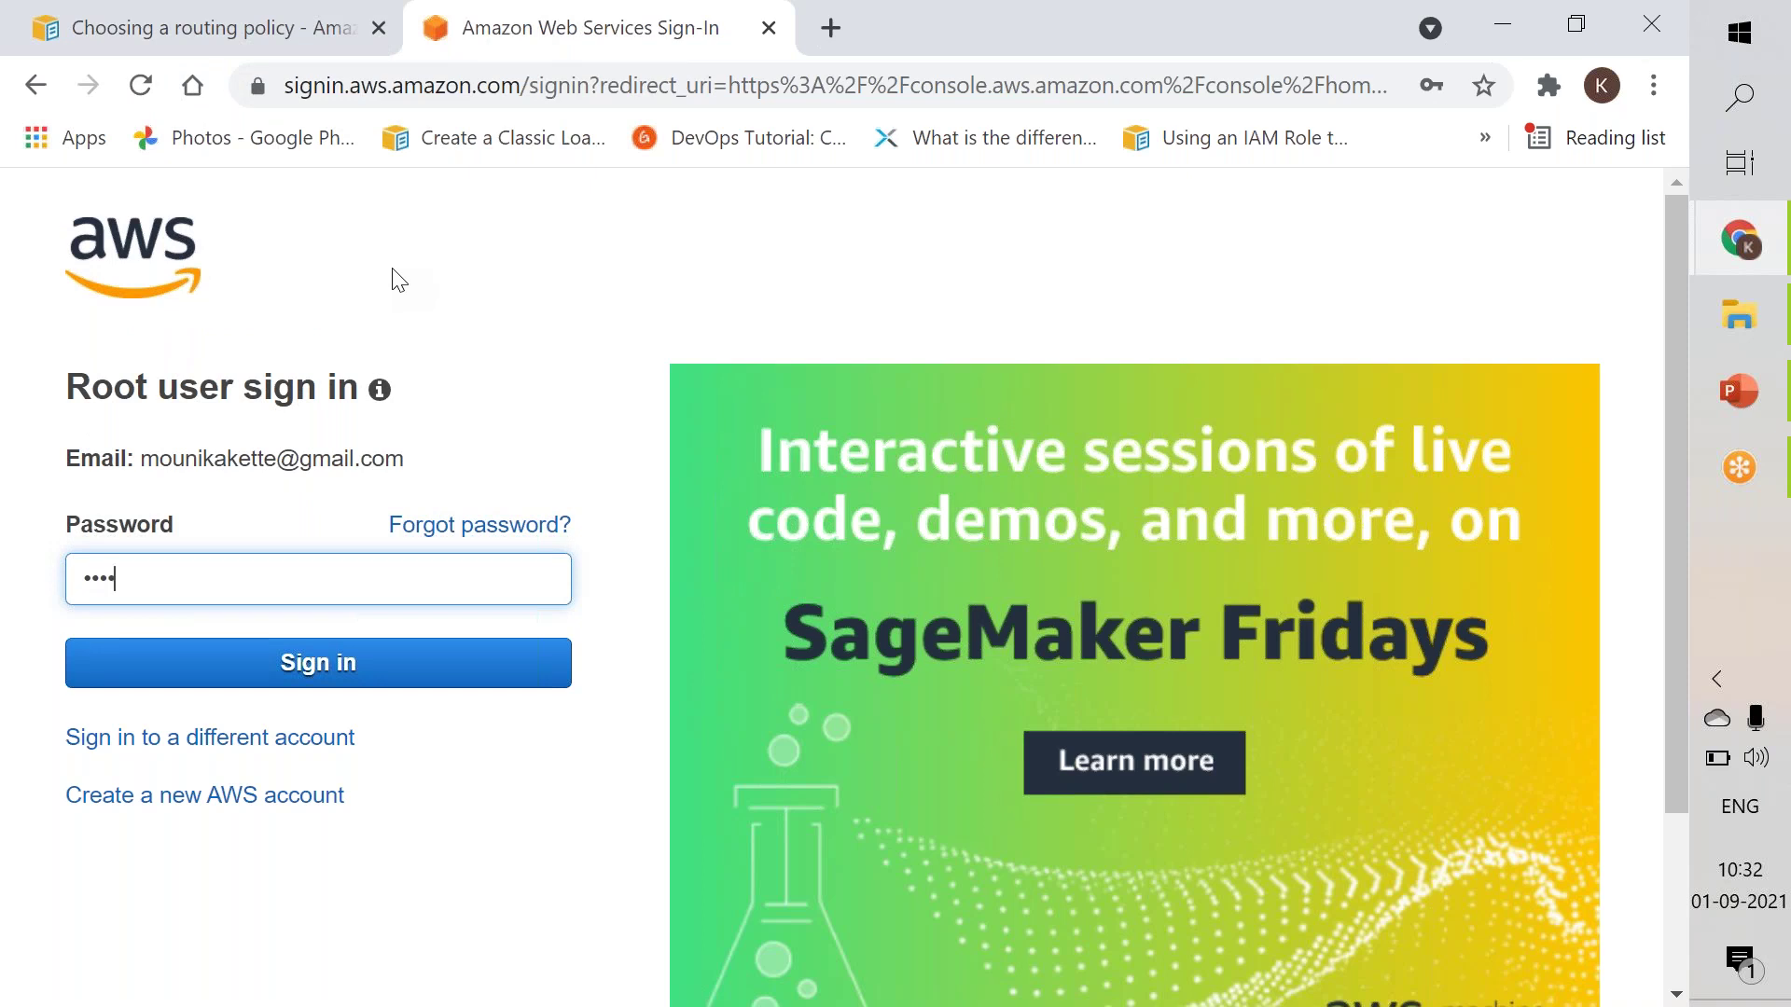
text(•••••••)
click(384, 670)
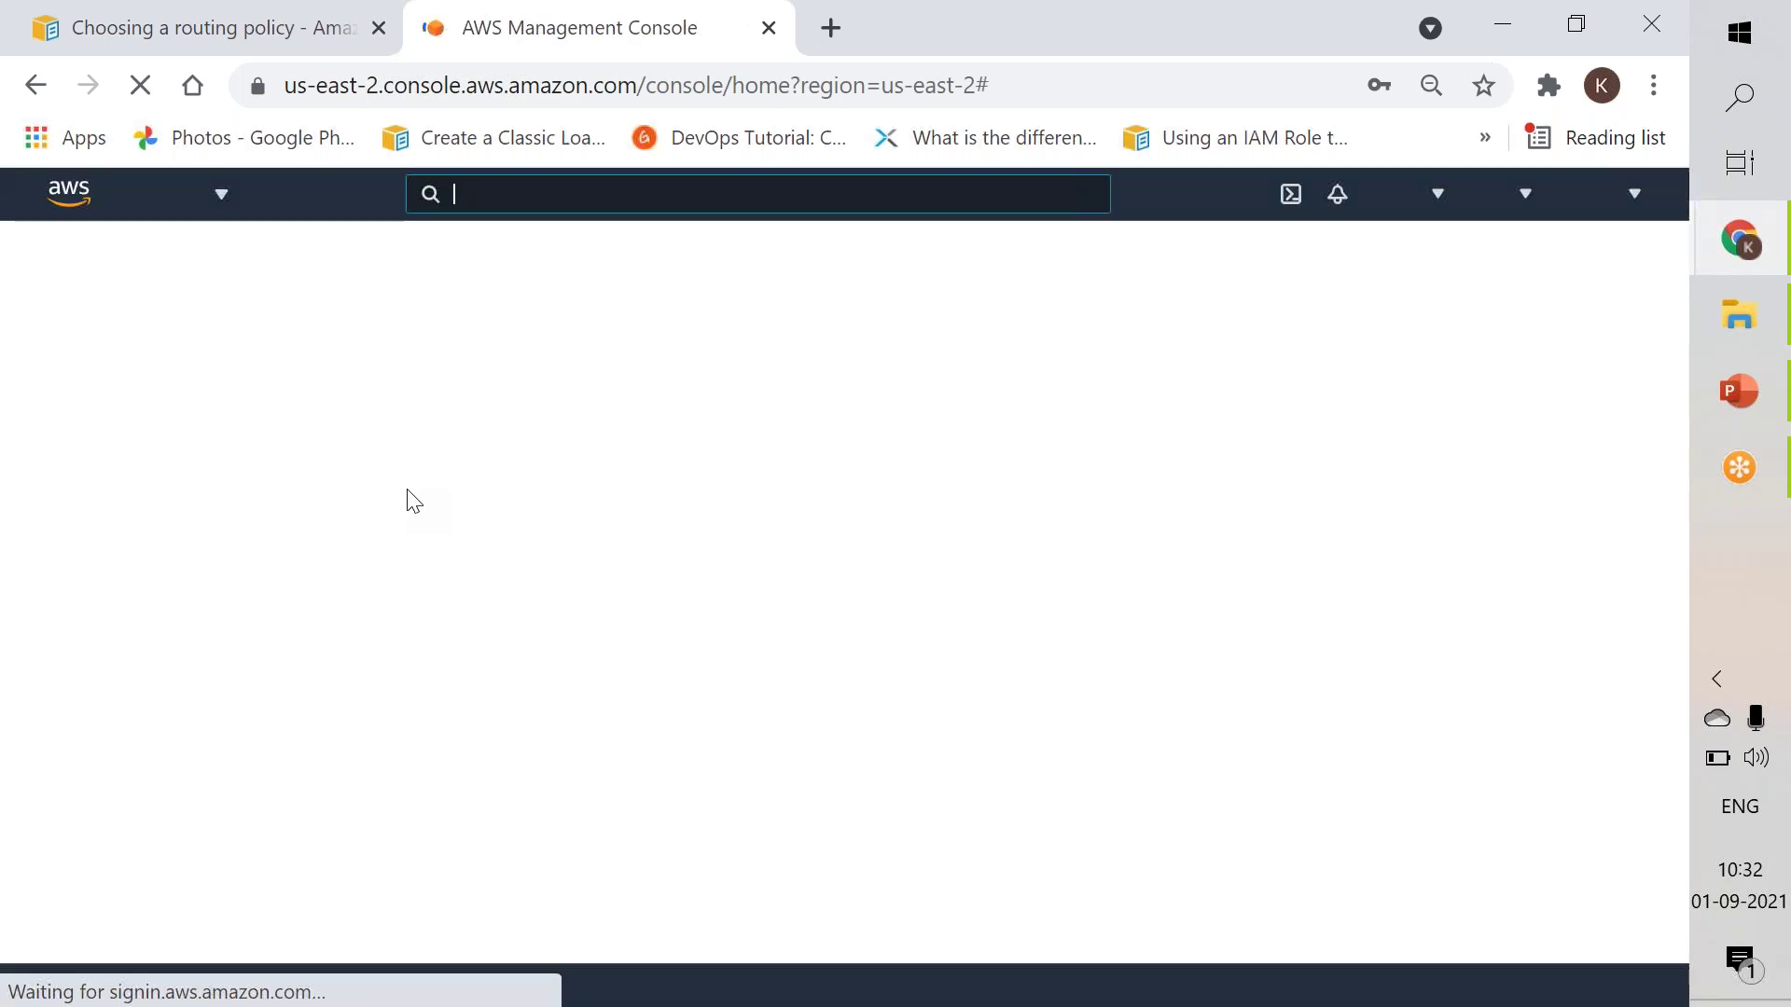
Search the console for SQS and open Simple Queue Service.
text(sqs)
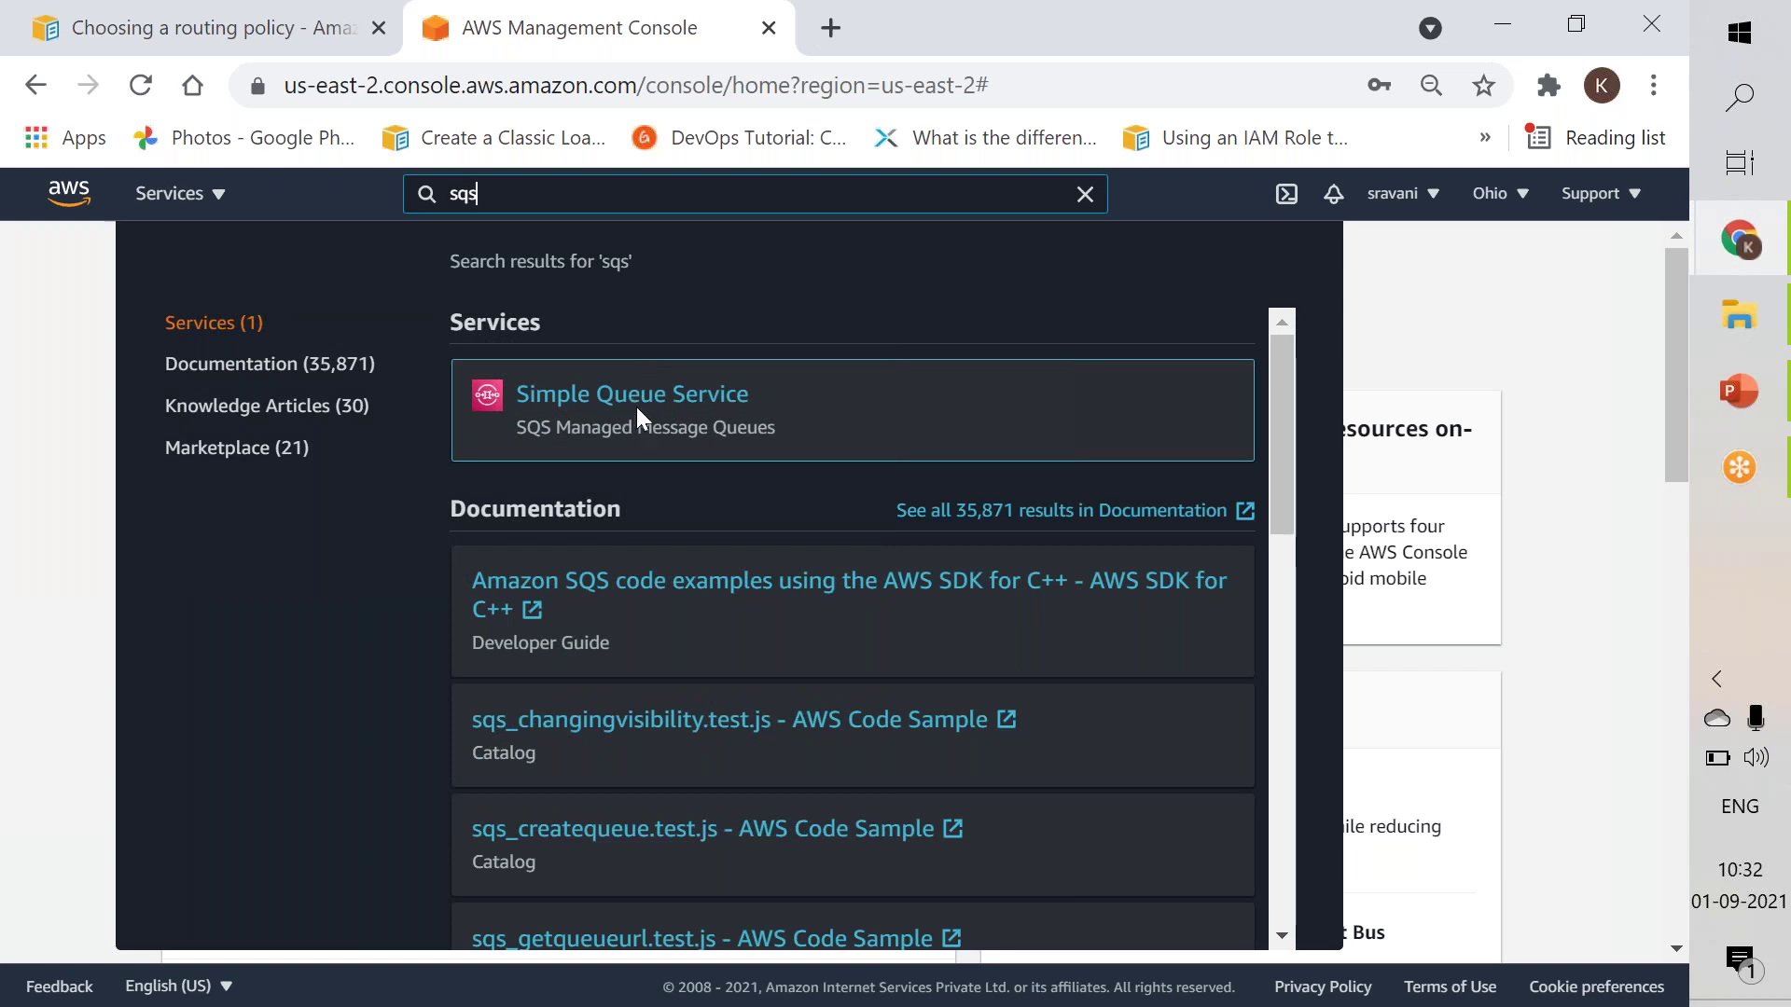
click(632, 413)
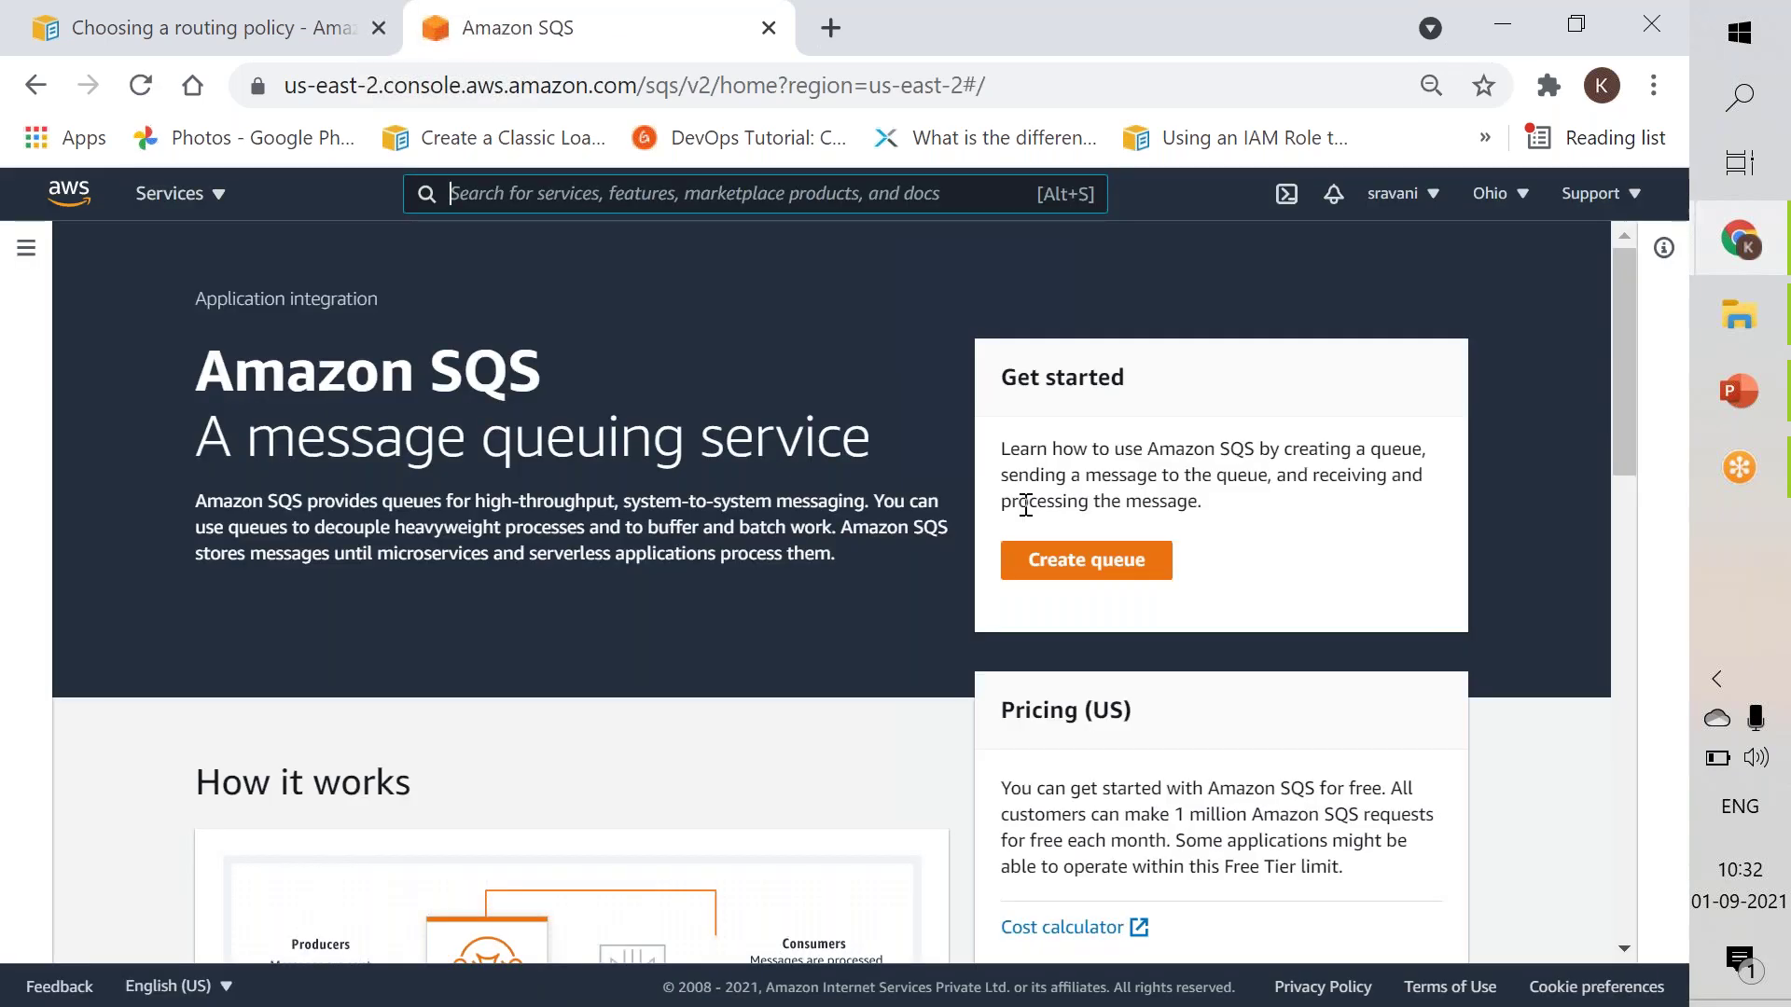
Start creating a new queue and select the FIFO queue type.
click(1066, 569)
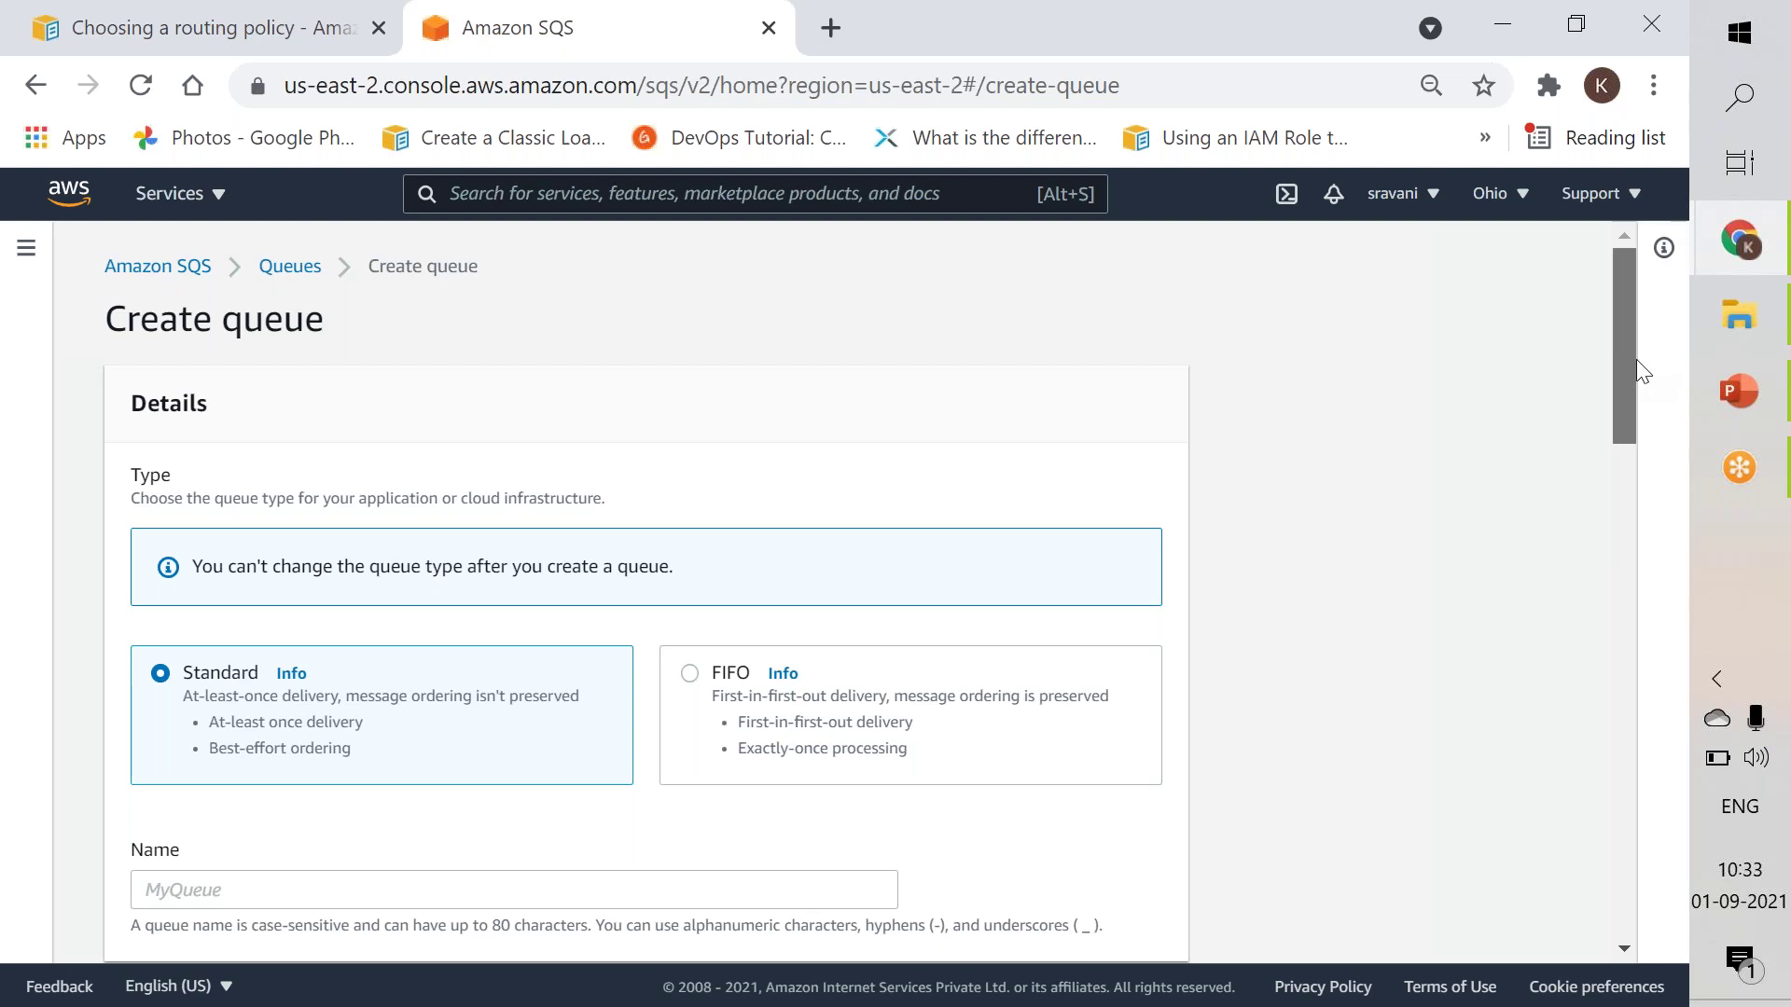
drag(1627, 378, 1602, 442)
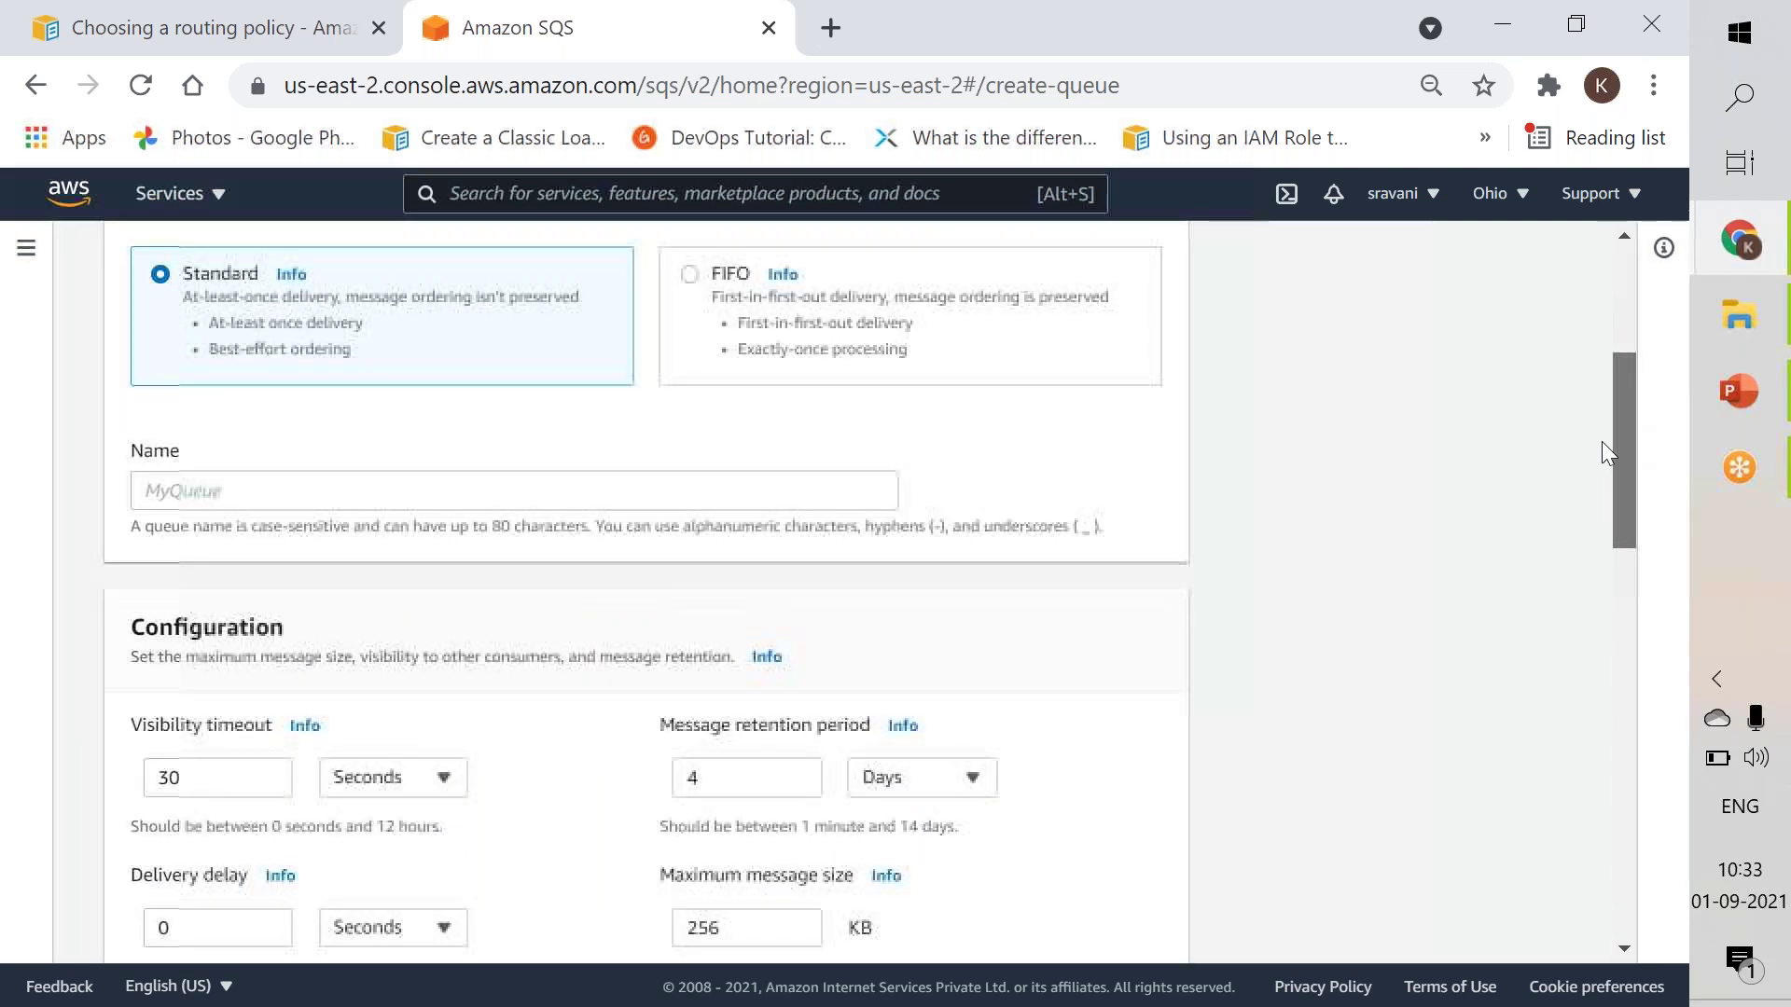
scroll(1603, 440, up, 1)
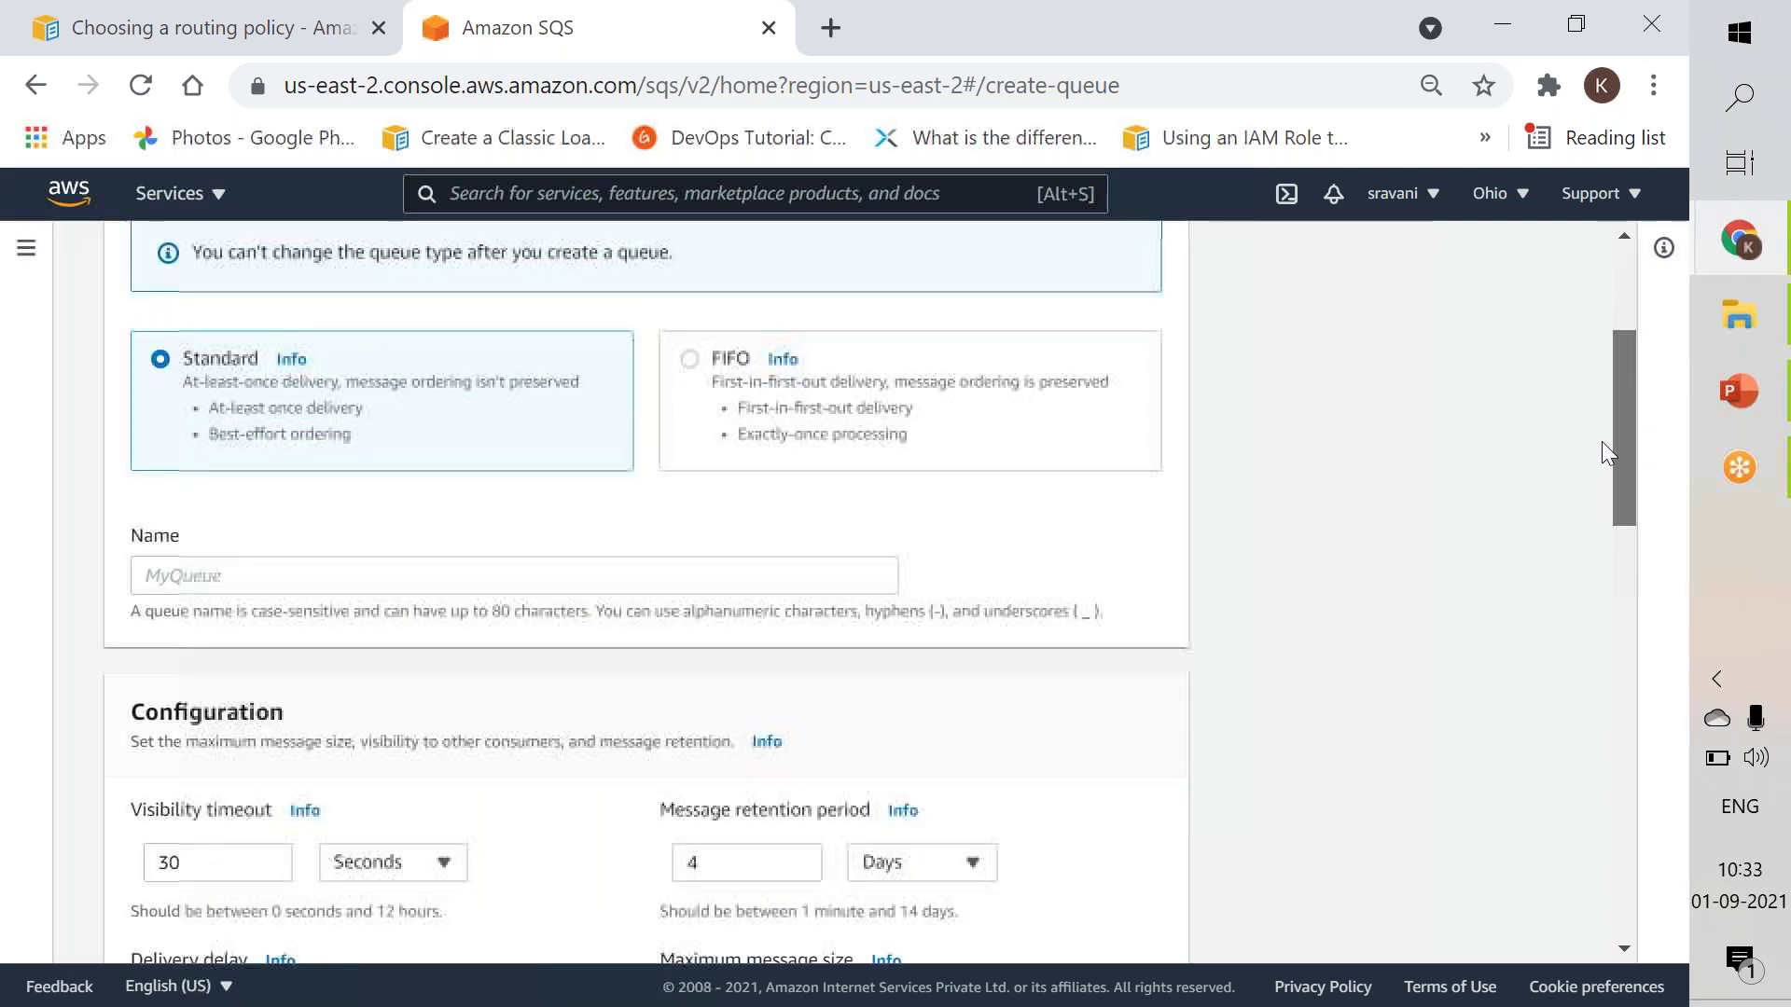
click(689, 358)
Enter 'standard' as the queue name, correcting typos along the way.
click(493, 568)
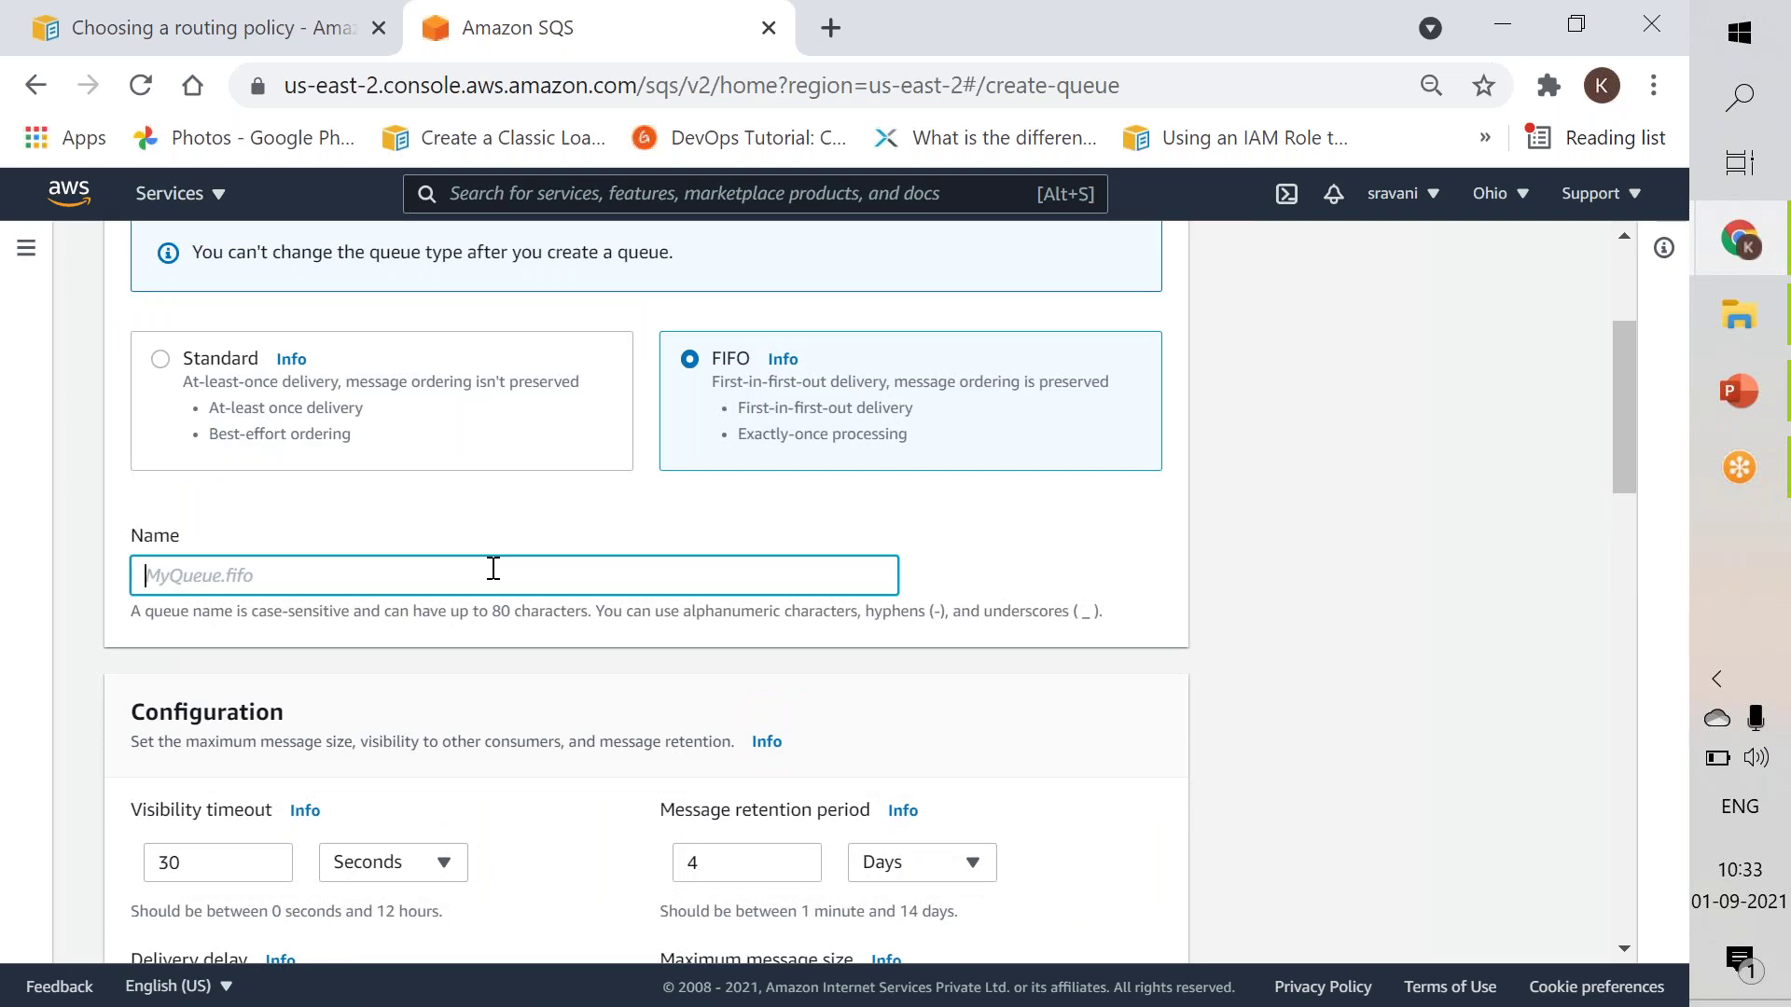
text(standard)
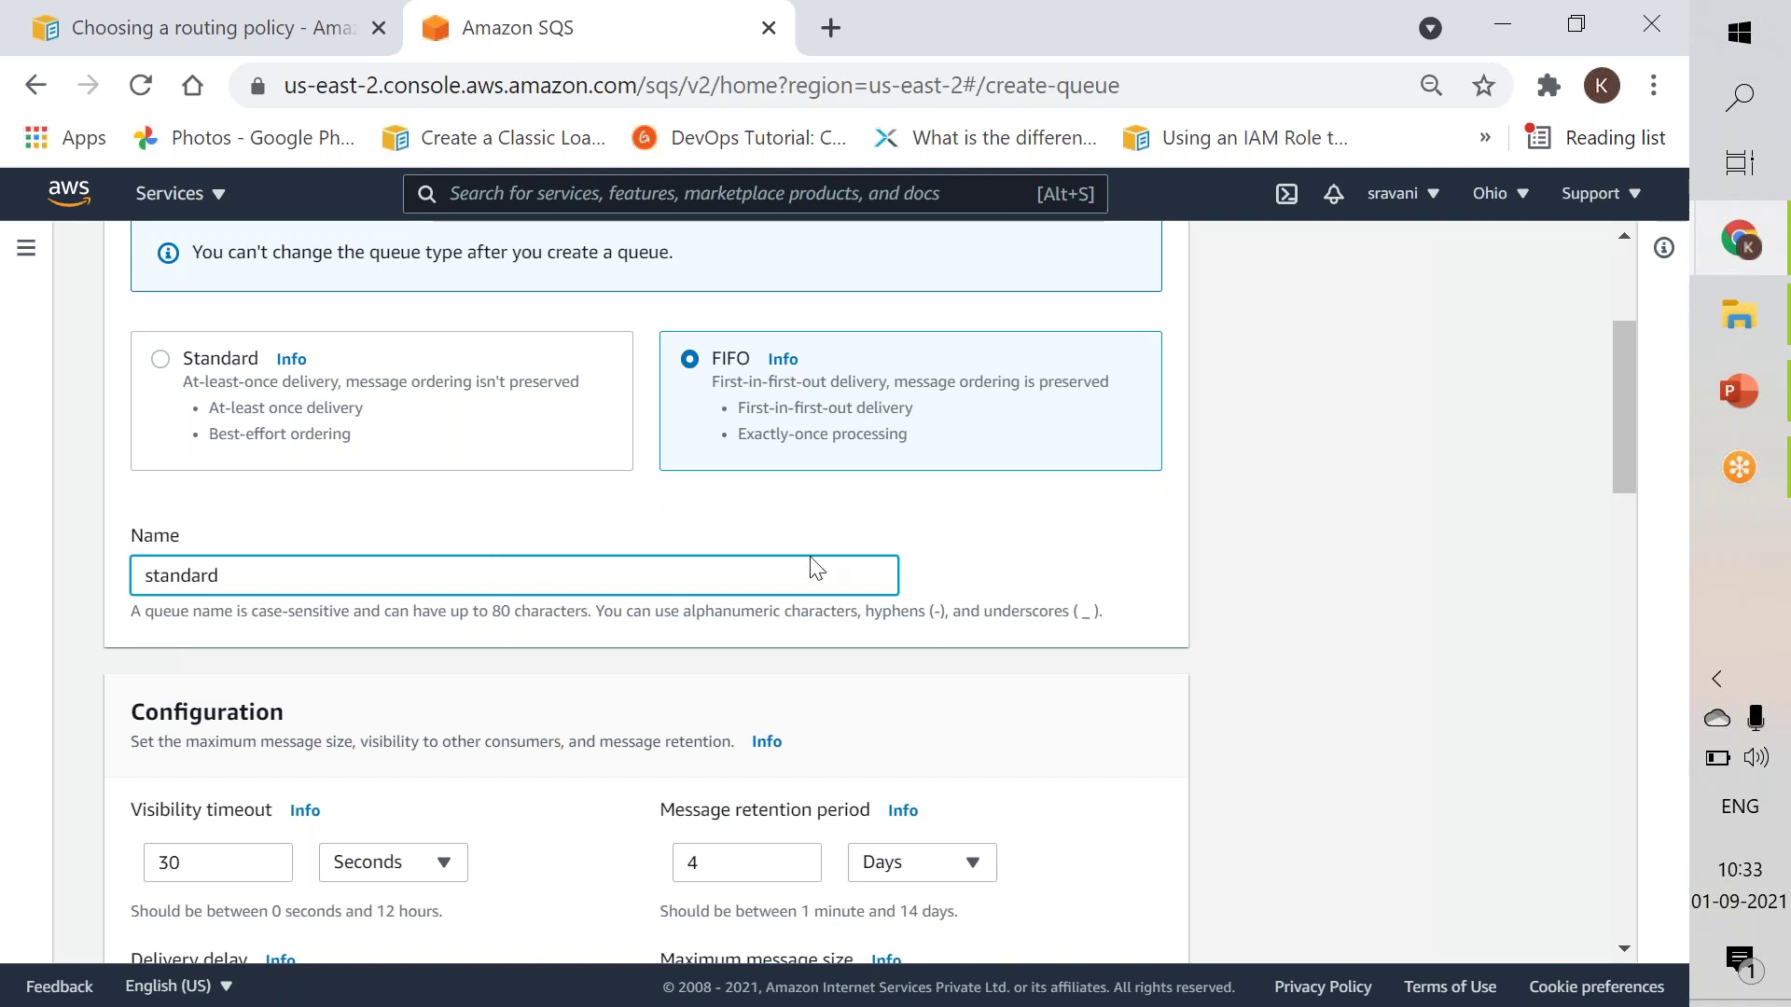
drag(1609, 489, 1599, 569)
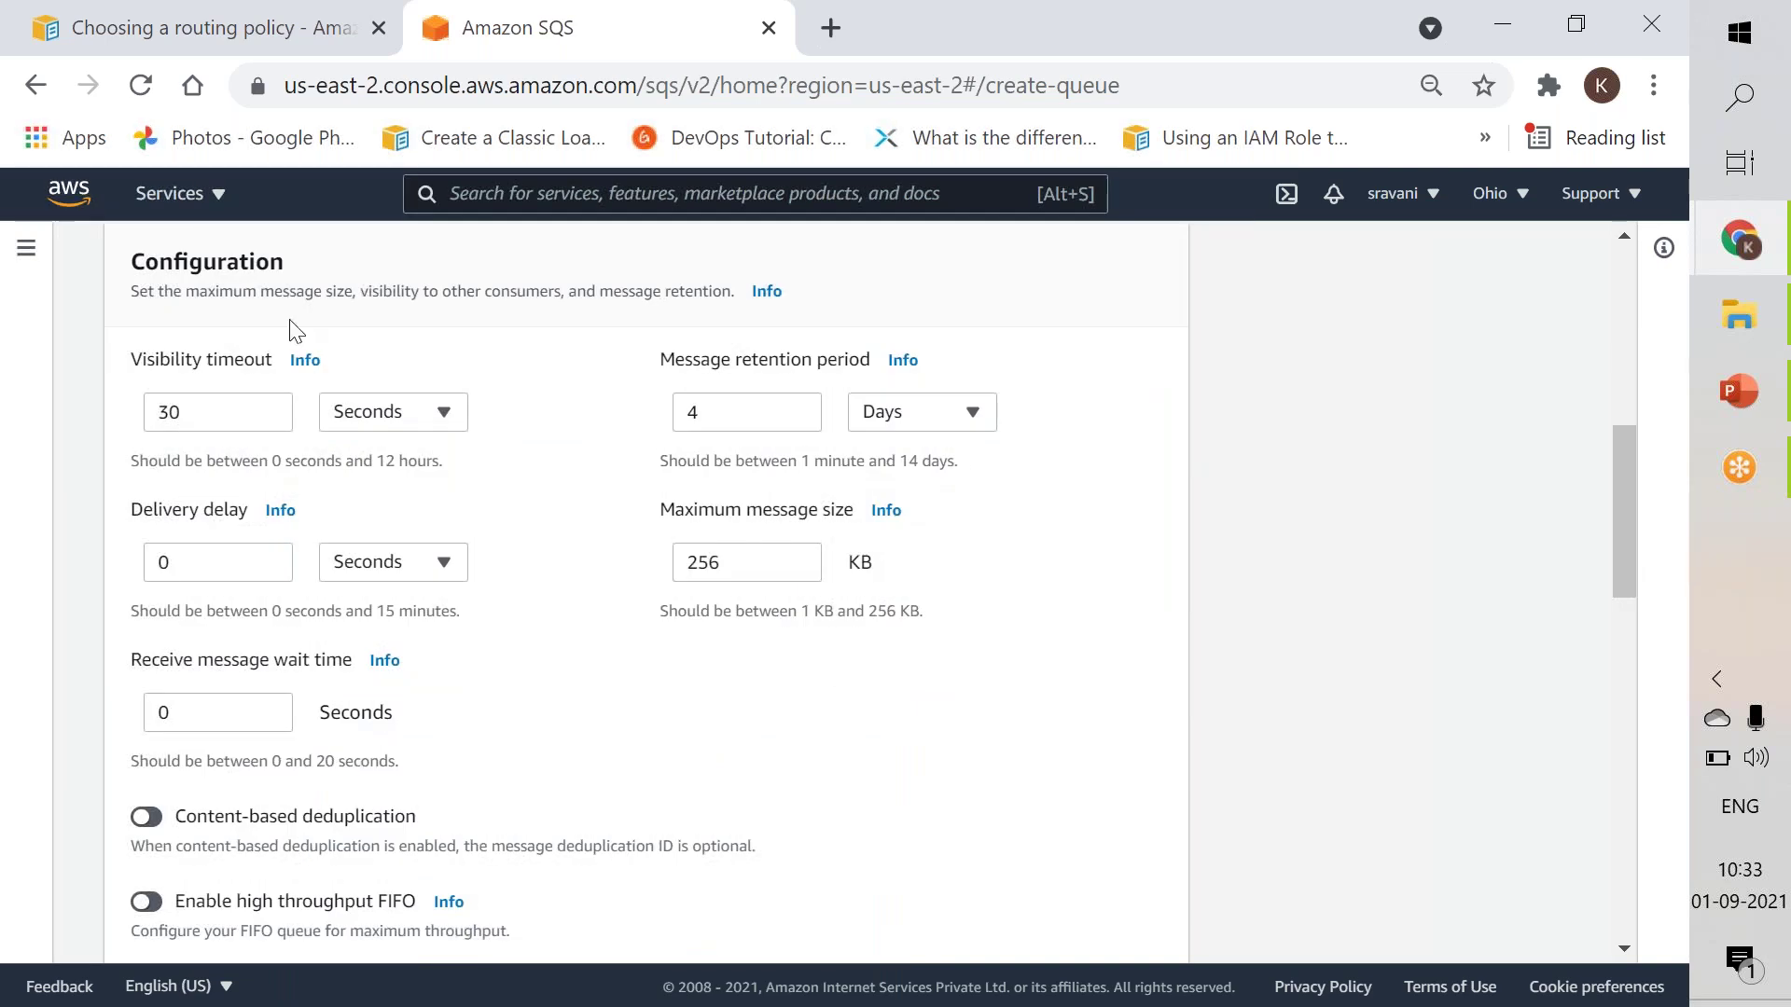
Open a Configuration Info help link in a new browser tab, then scroll to Access policy.
right_click(319, 372)
click(322, 378)
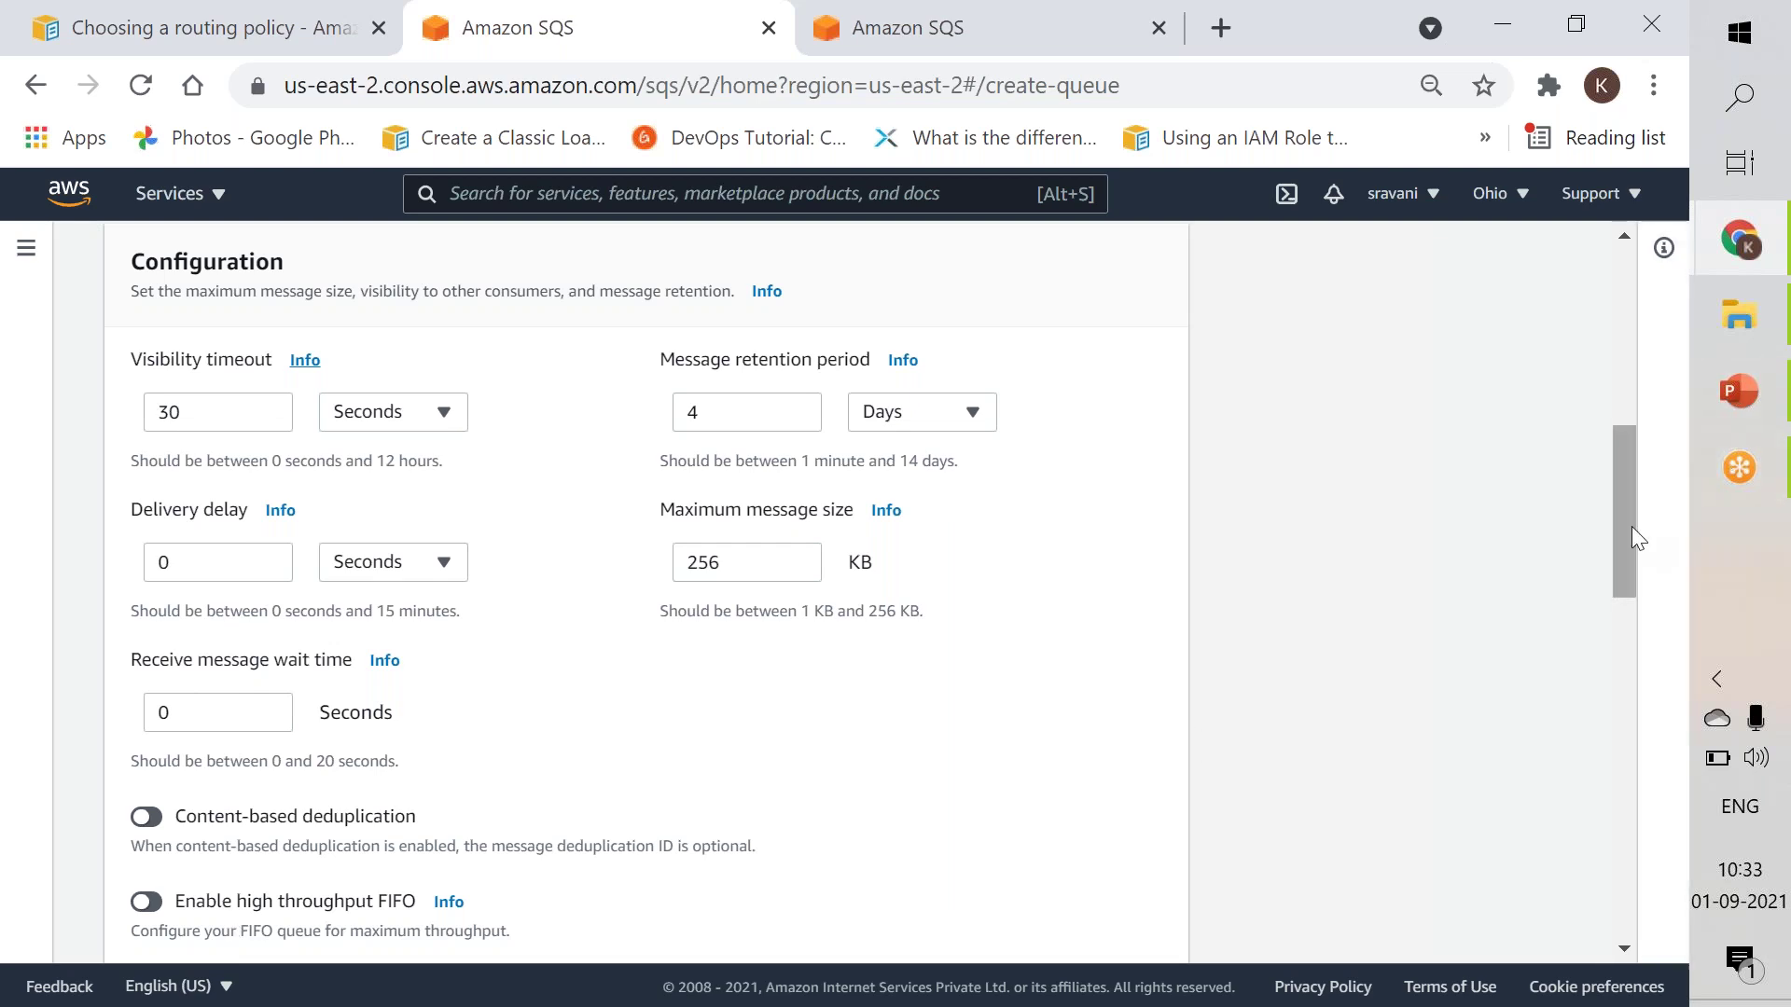
scroll(1624, 570, down, 7)
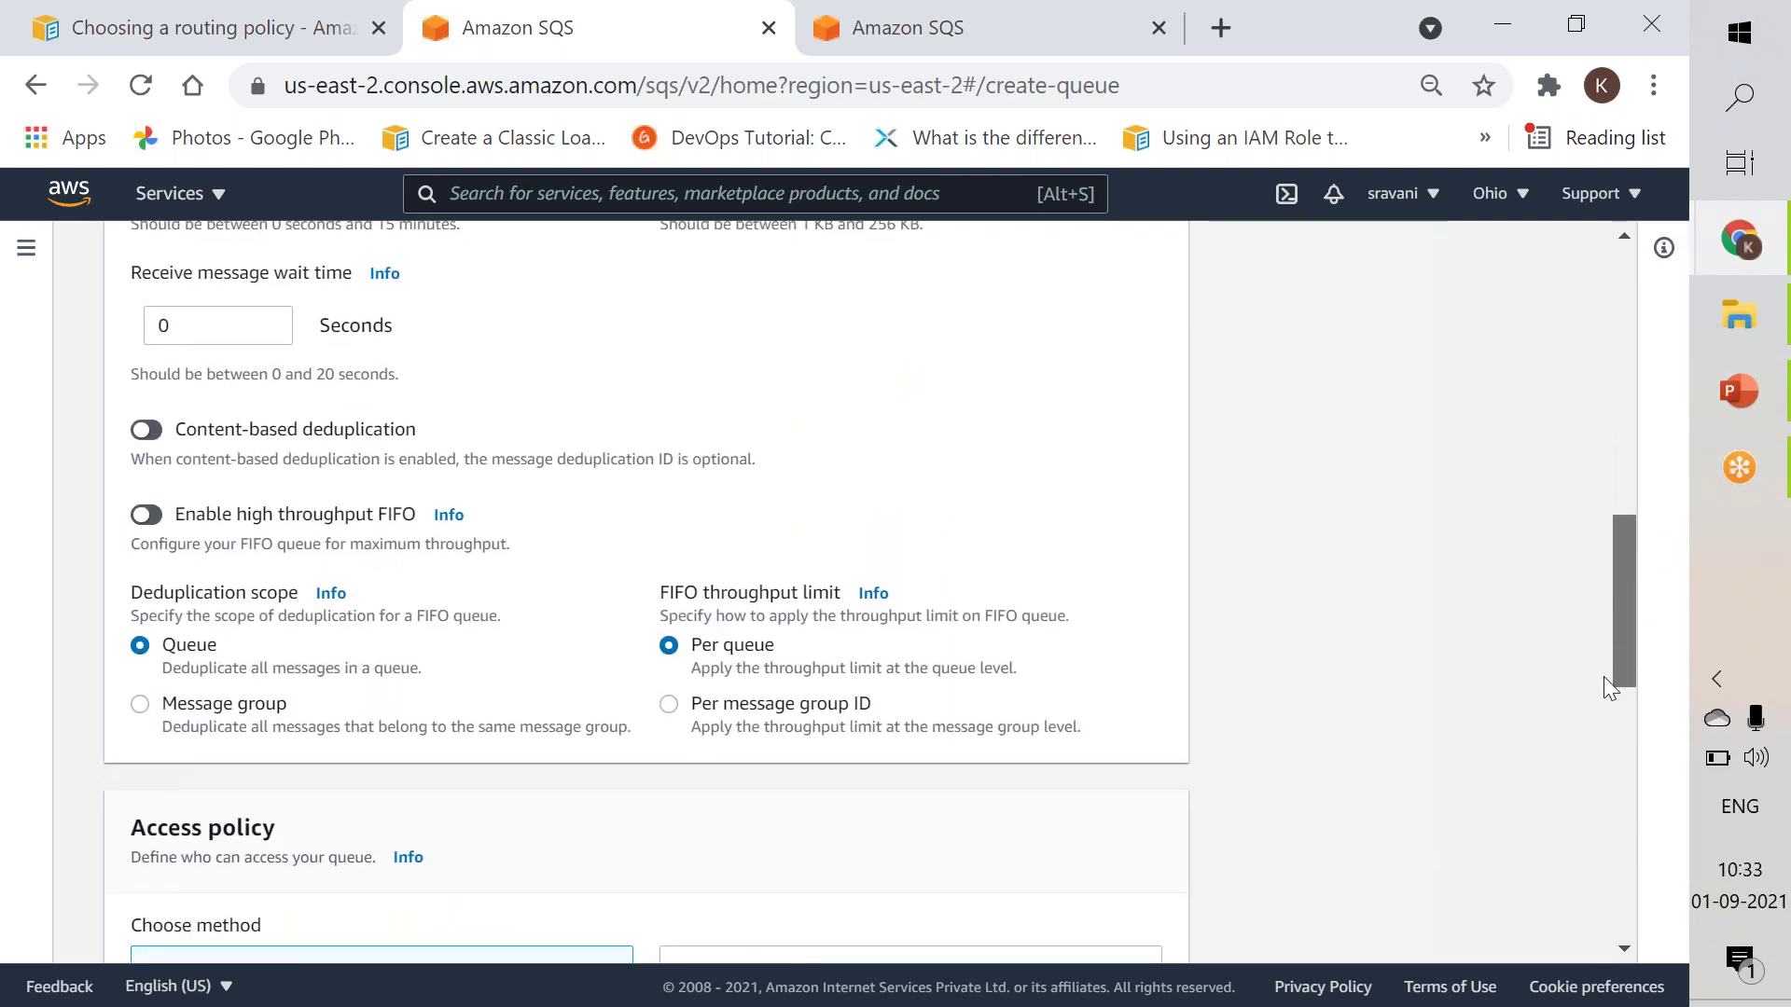
scroll(1603, 703, down, 3)
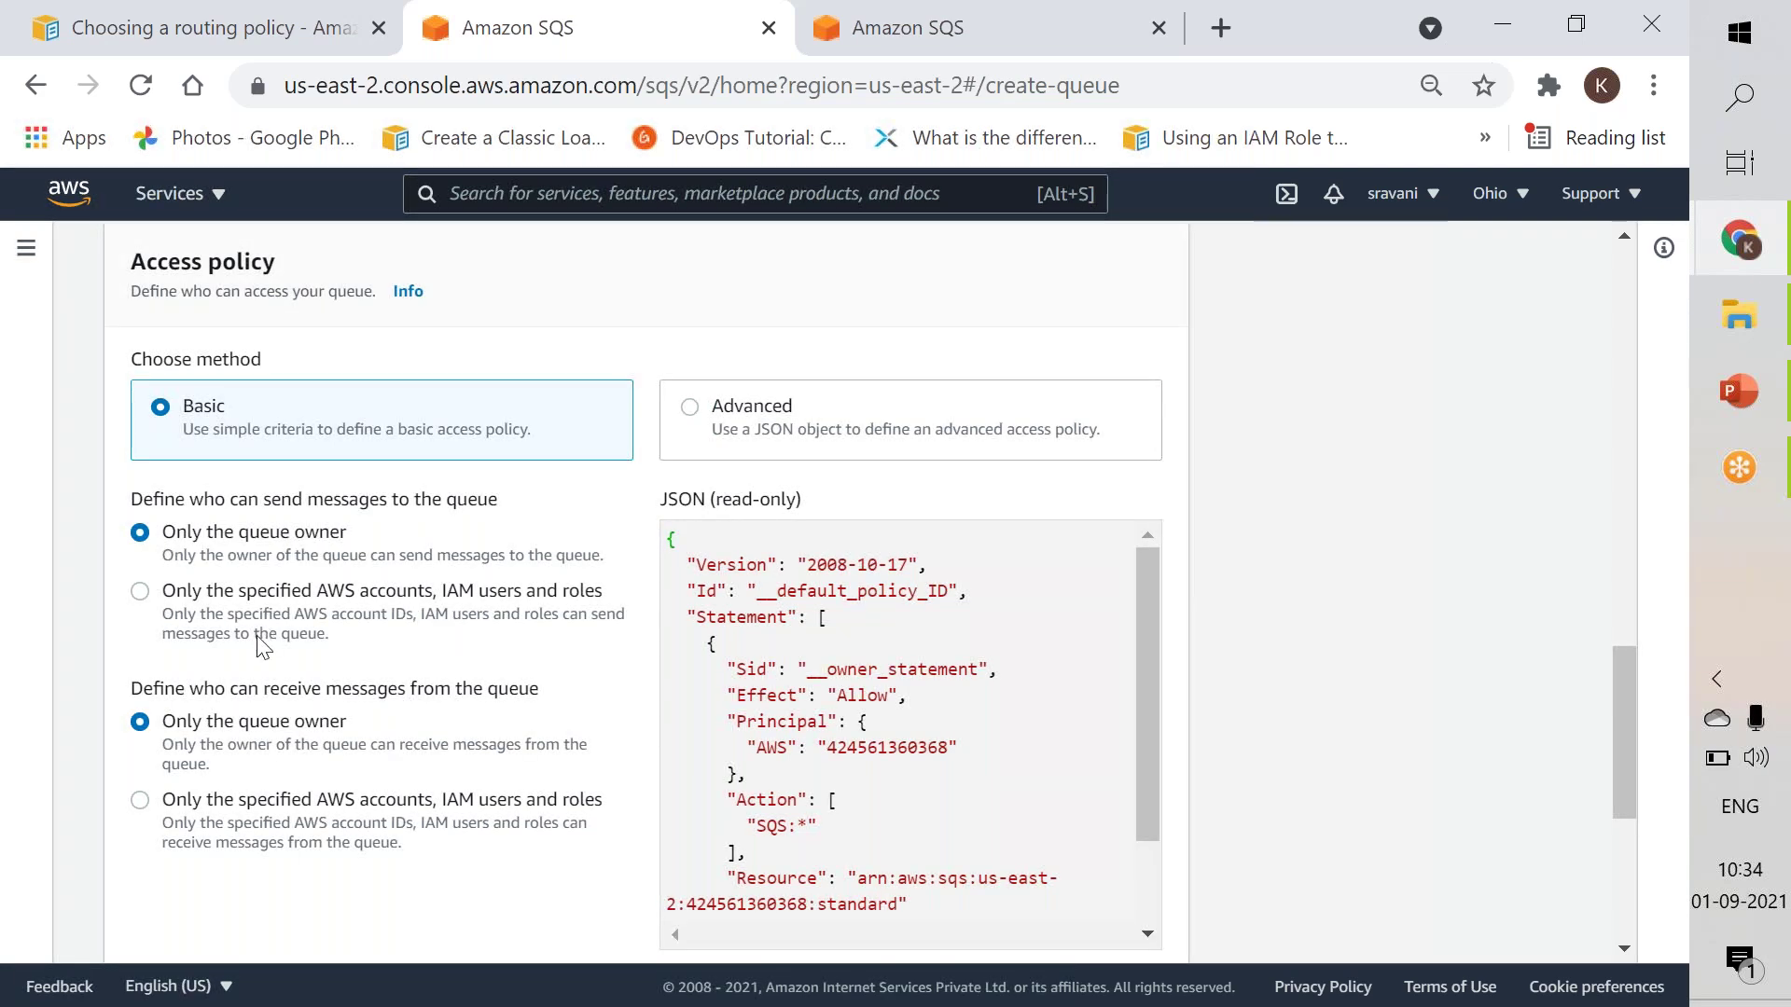
double_click(877, 747)
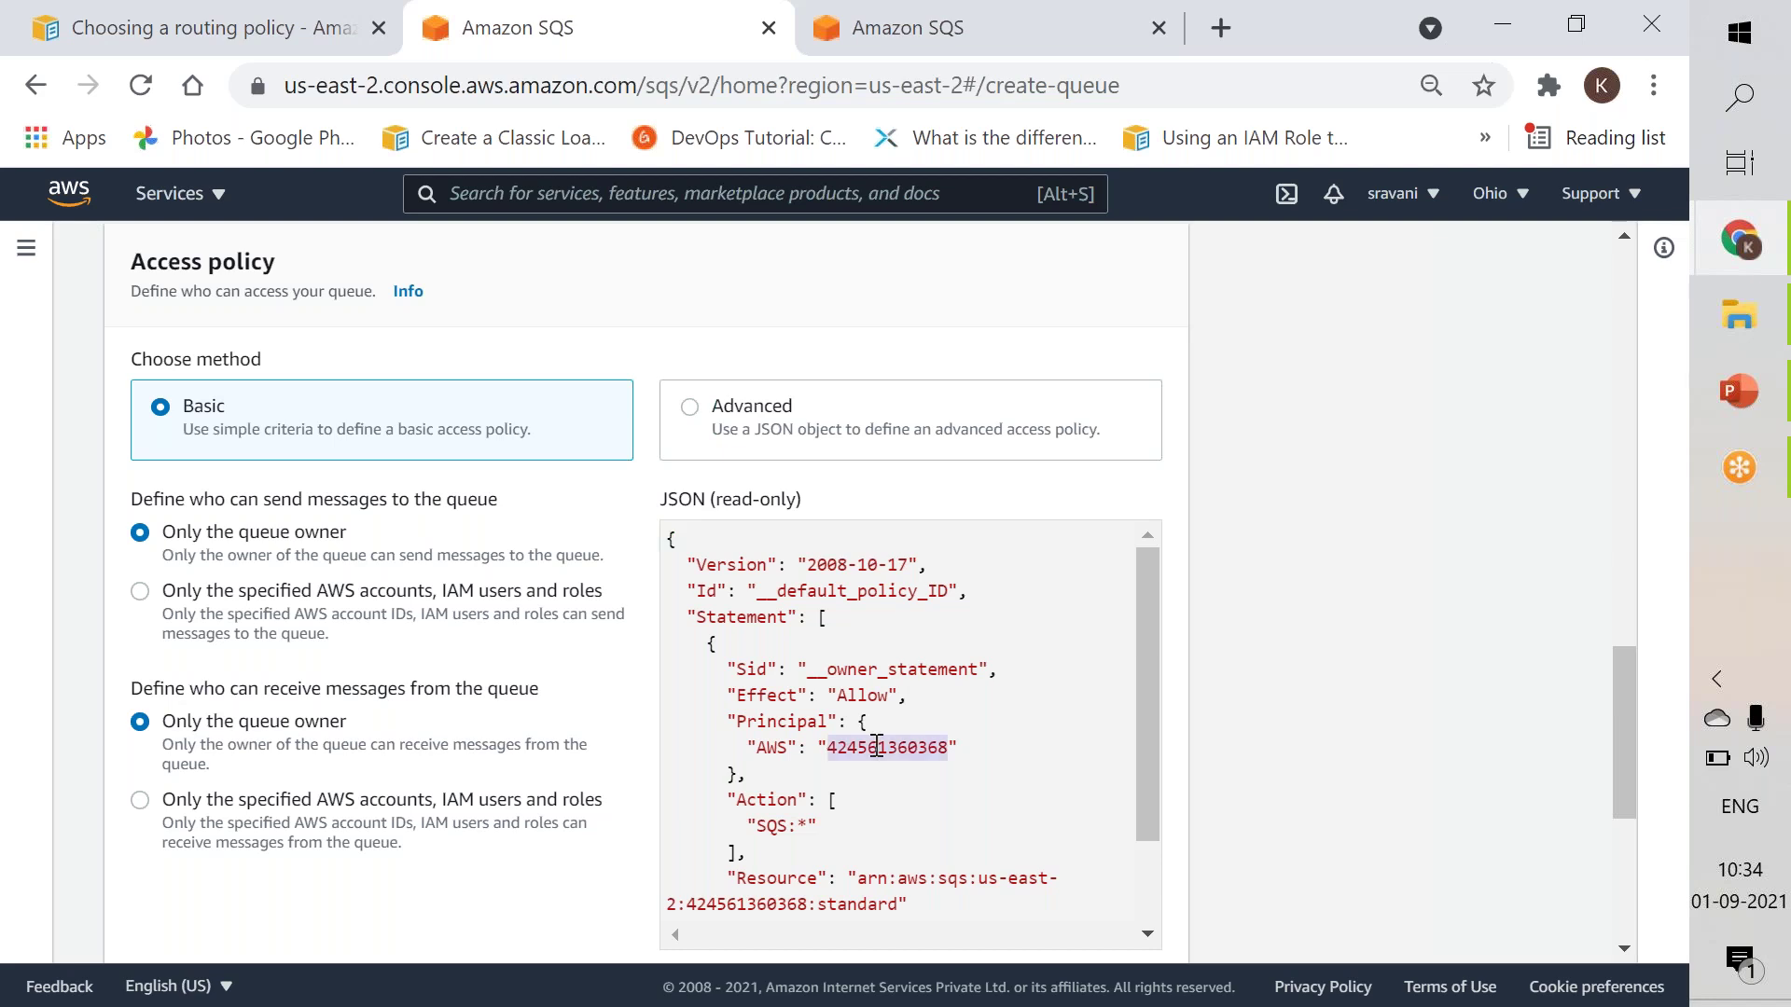
click(876, 747)
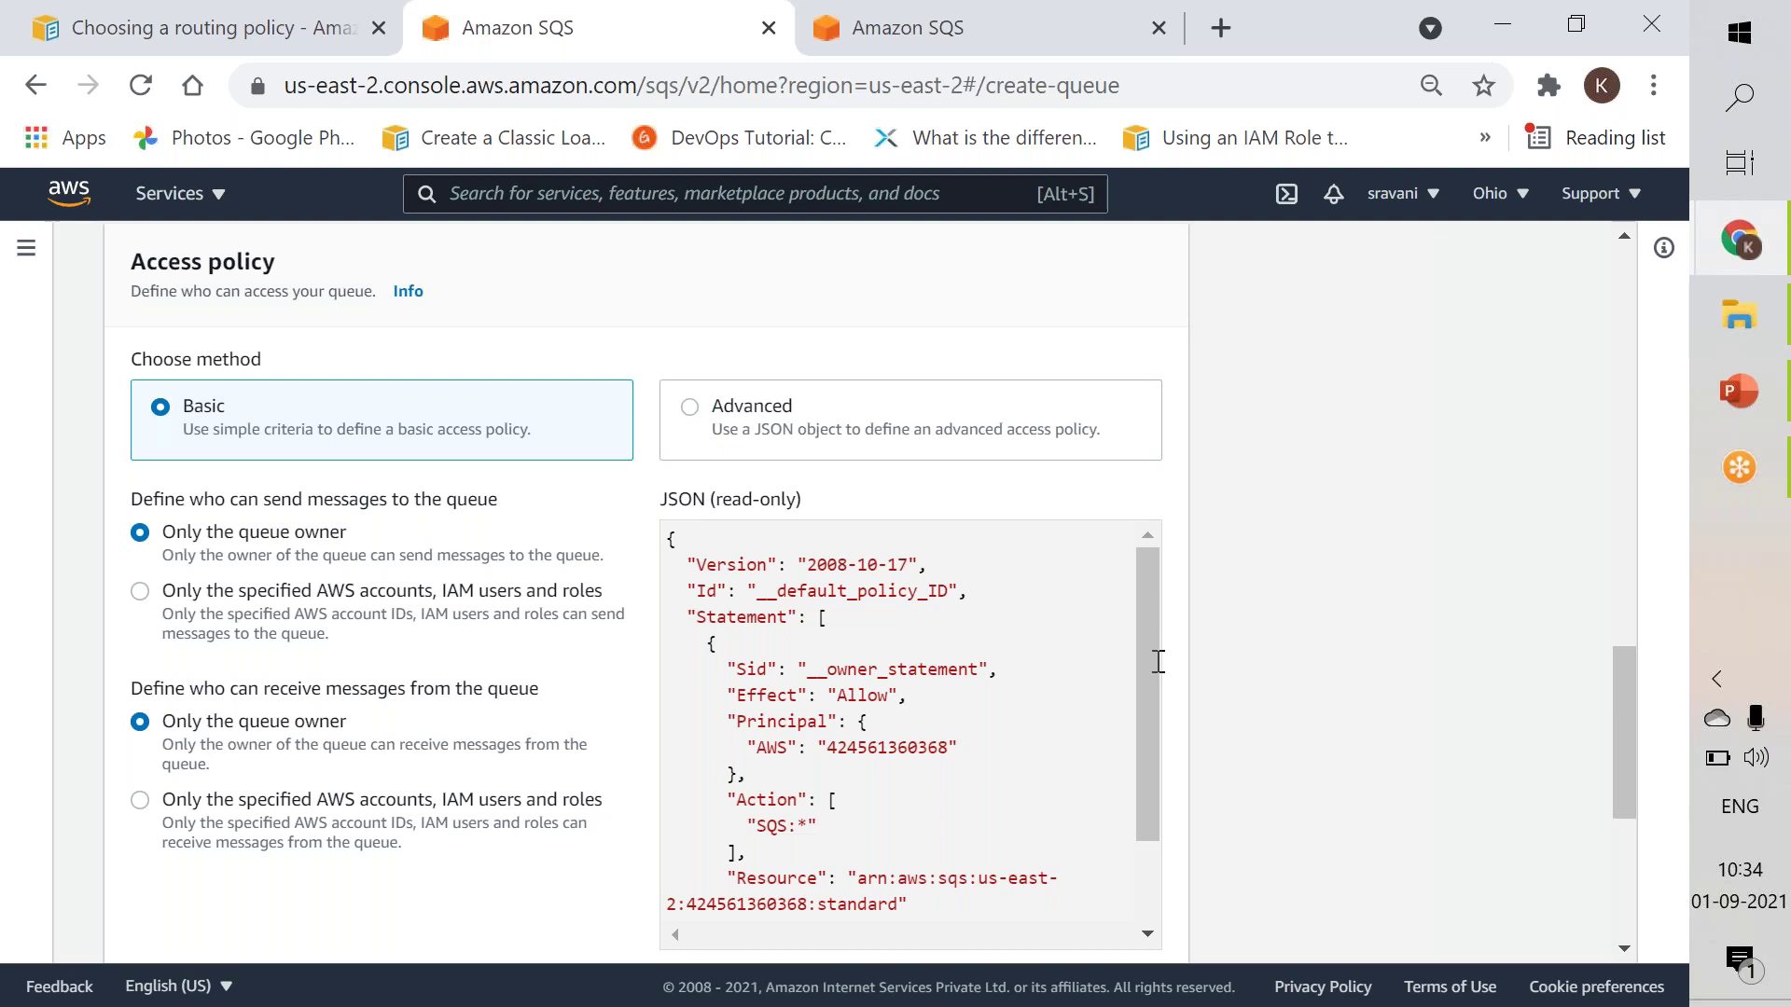
click(1610, 868)
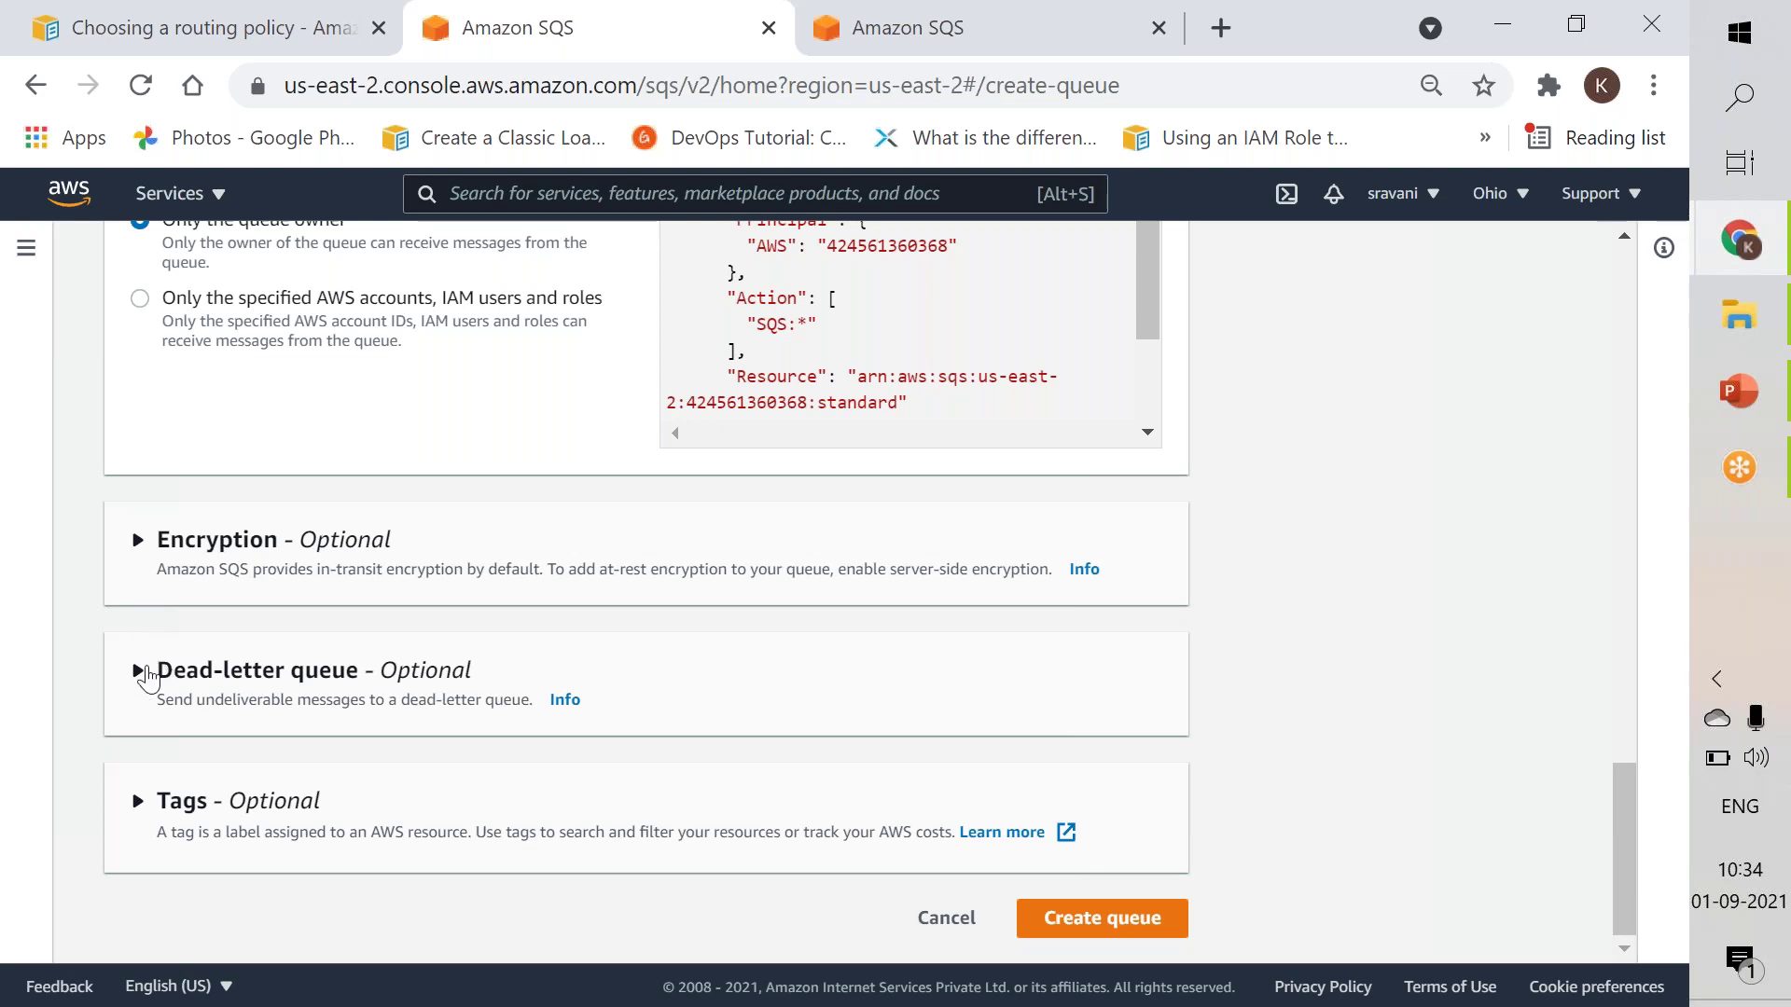
Expand Dead-letter queue, then create the queue after fixing its name to 'standard.fifo'.
click(140, 671)
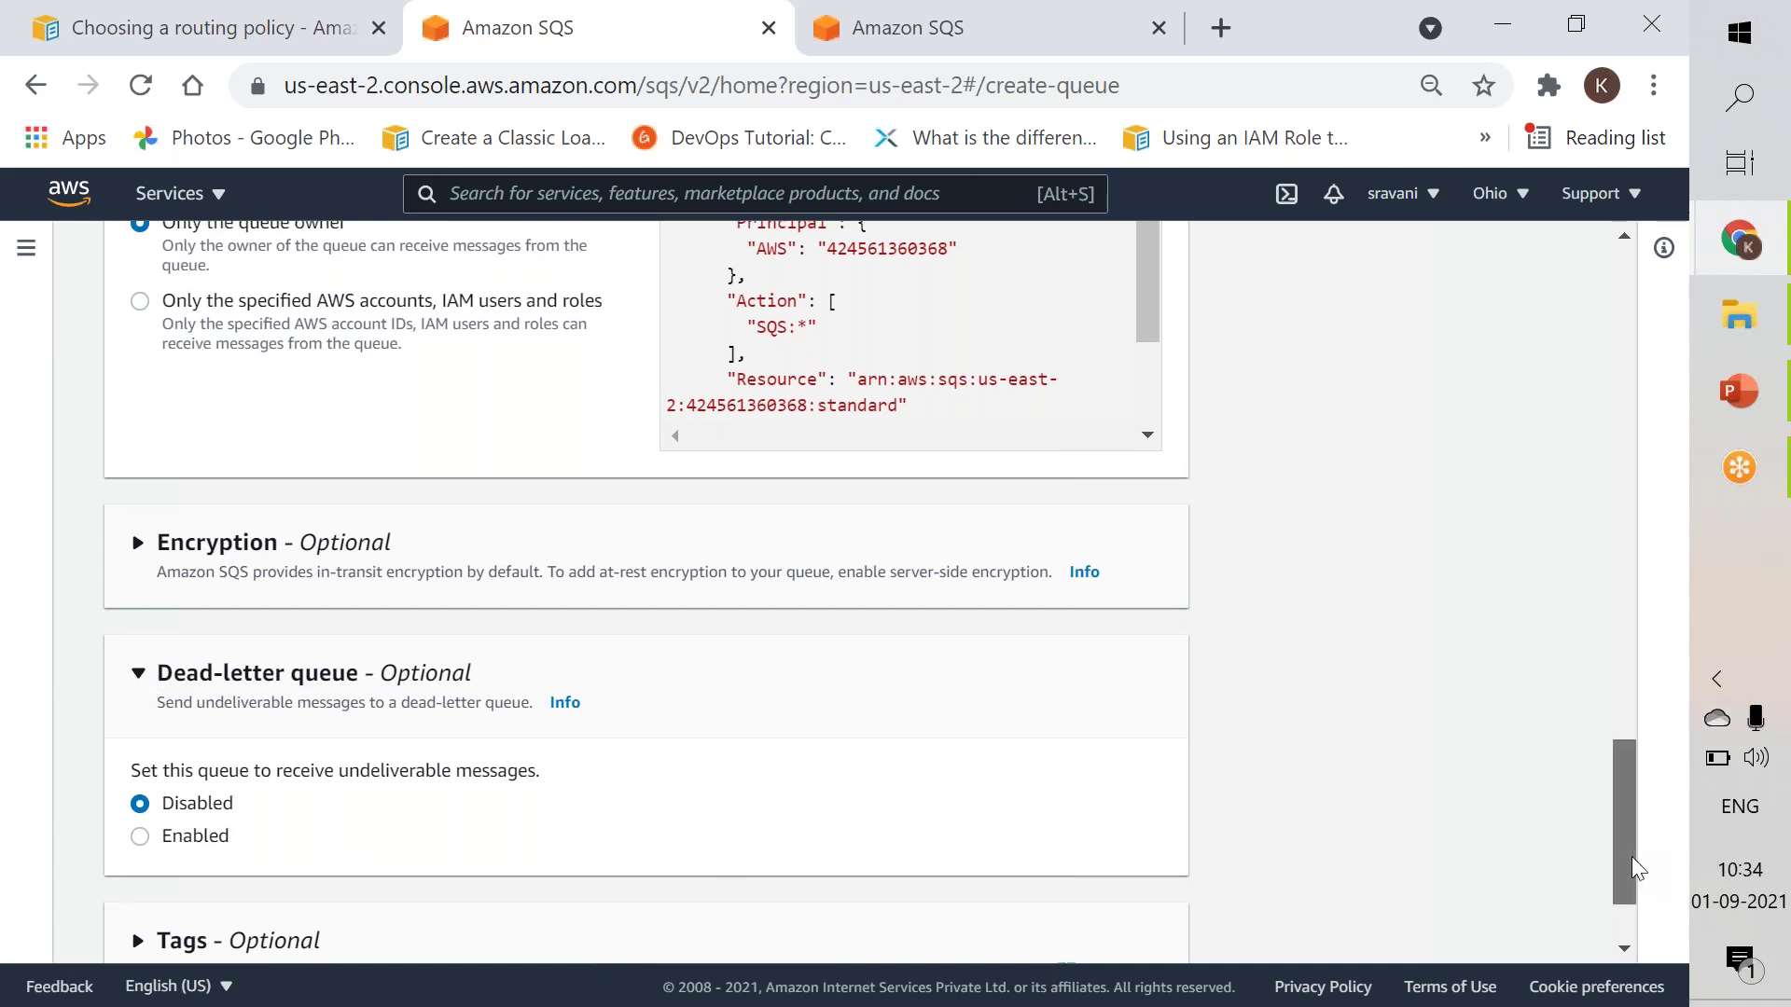
scroll(608, 884, down, 2)
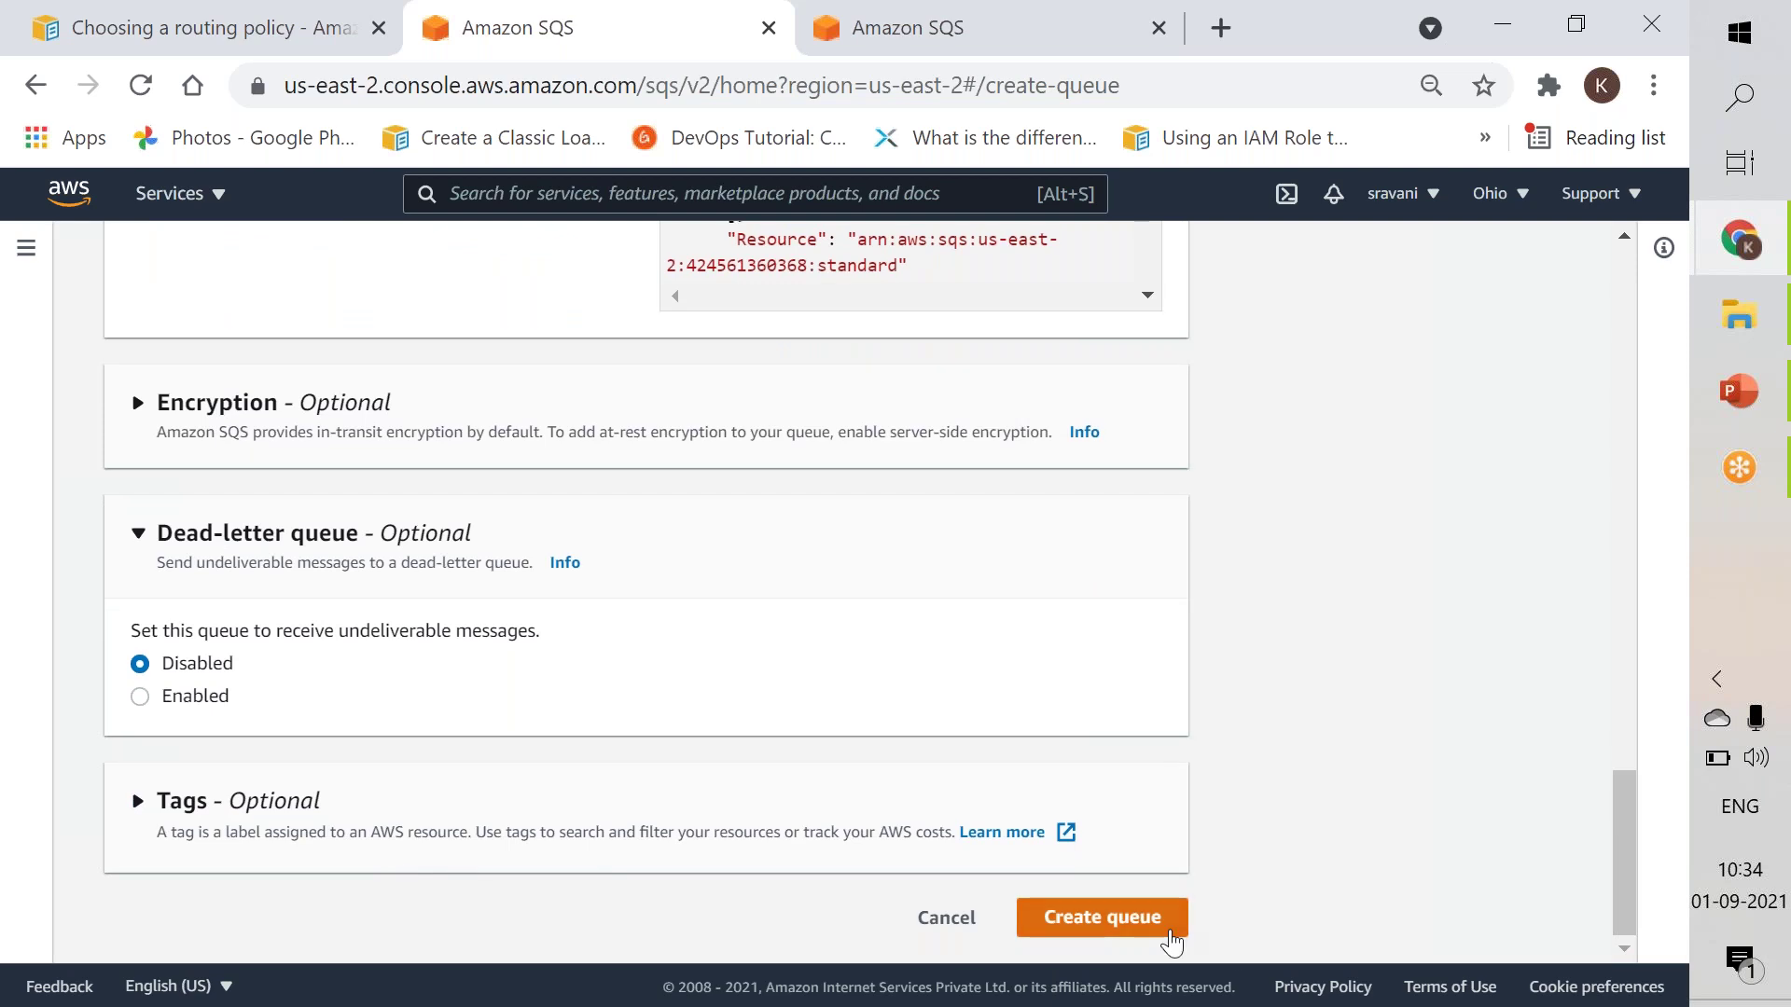
click(1101, 917)
click(499, 751)
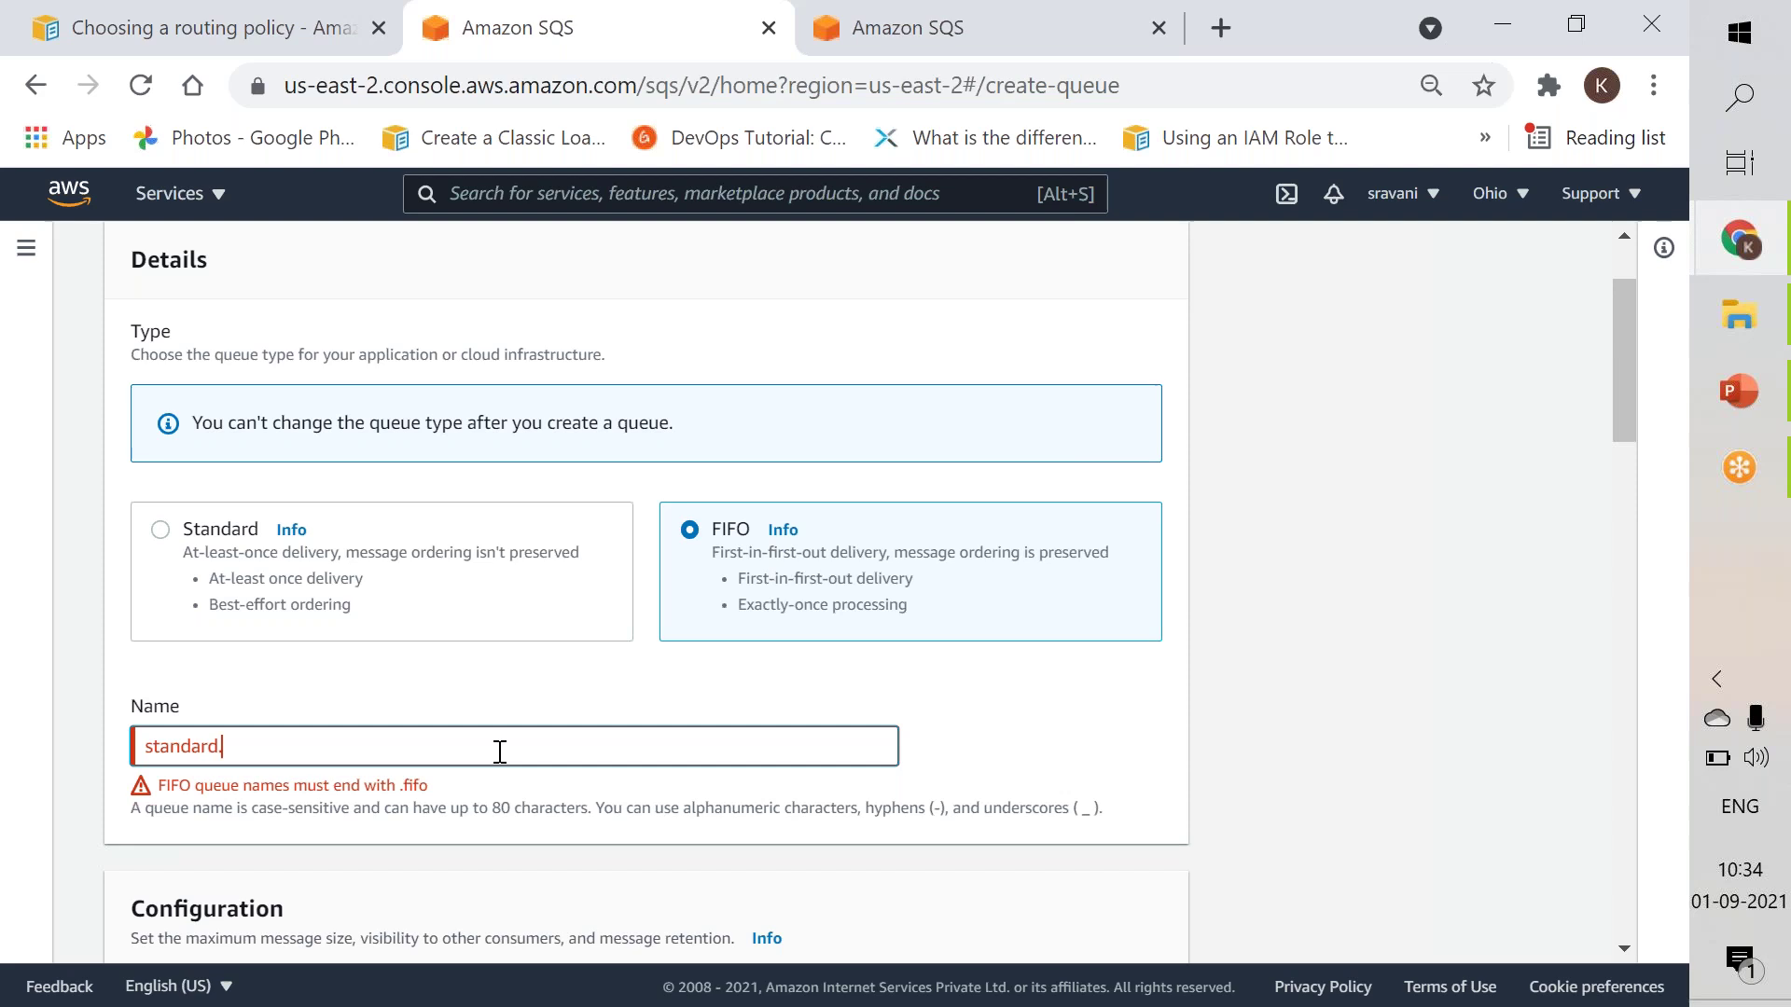
text(.fifo)
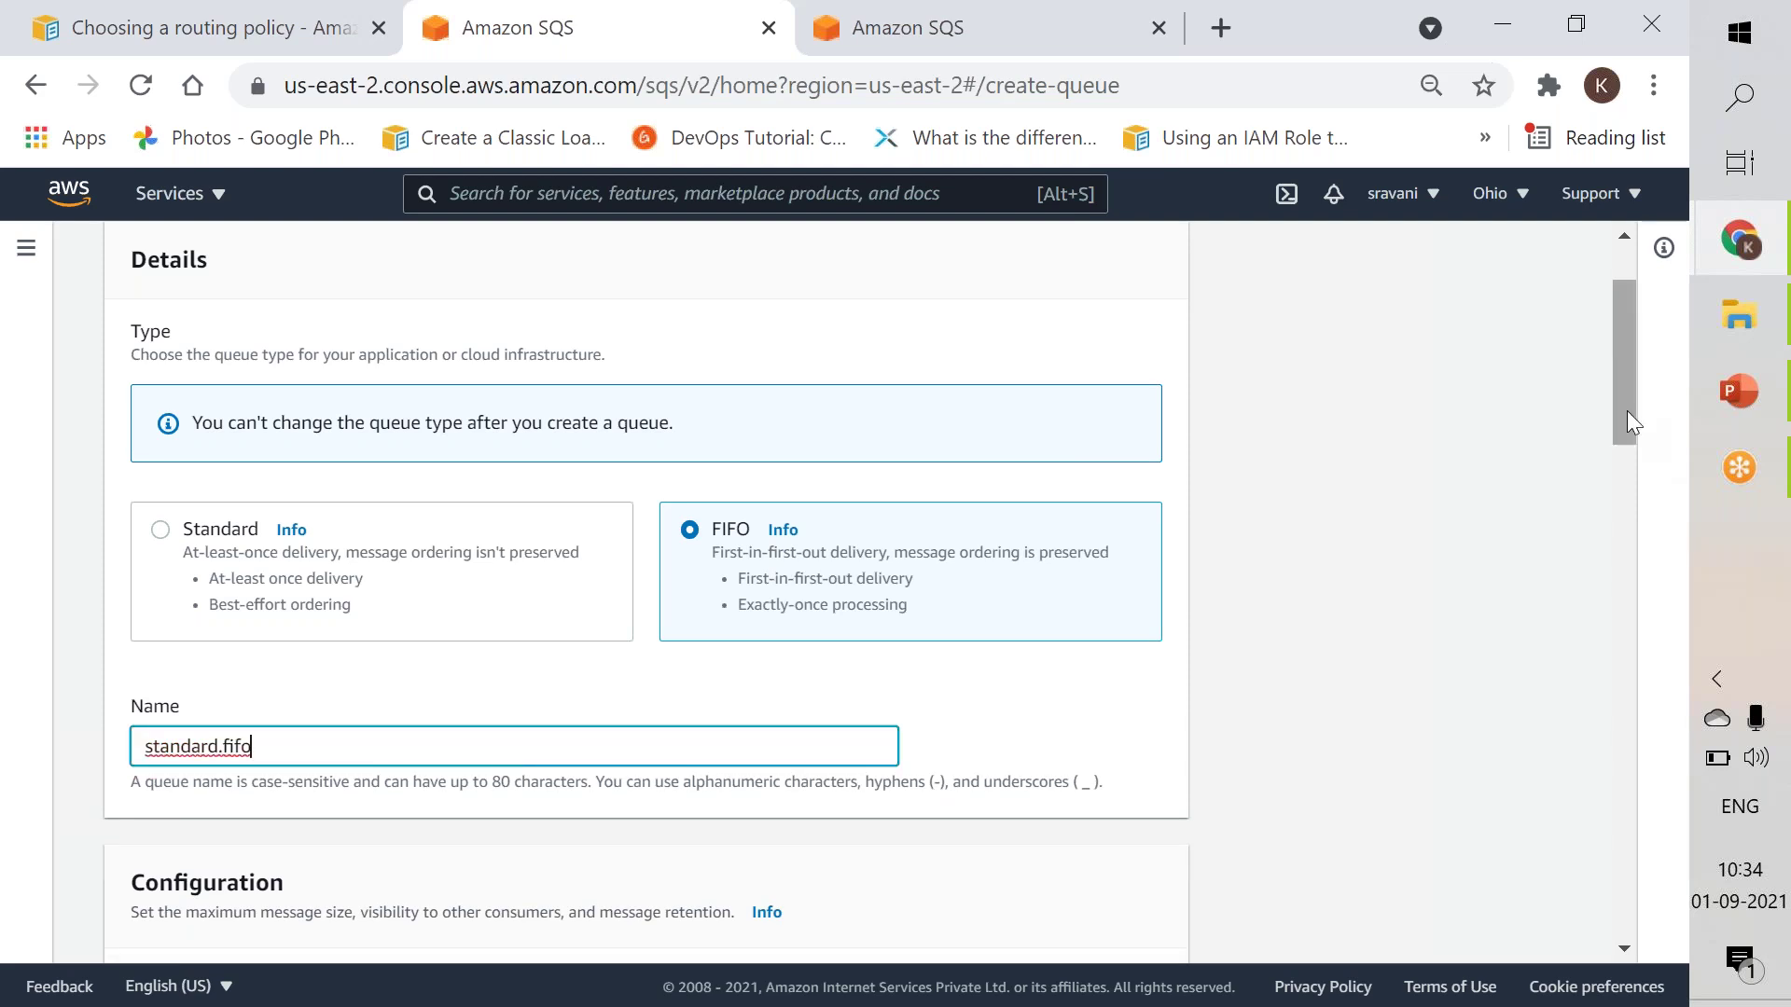
scroll(1620, 558, down, 20)
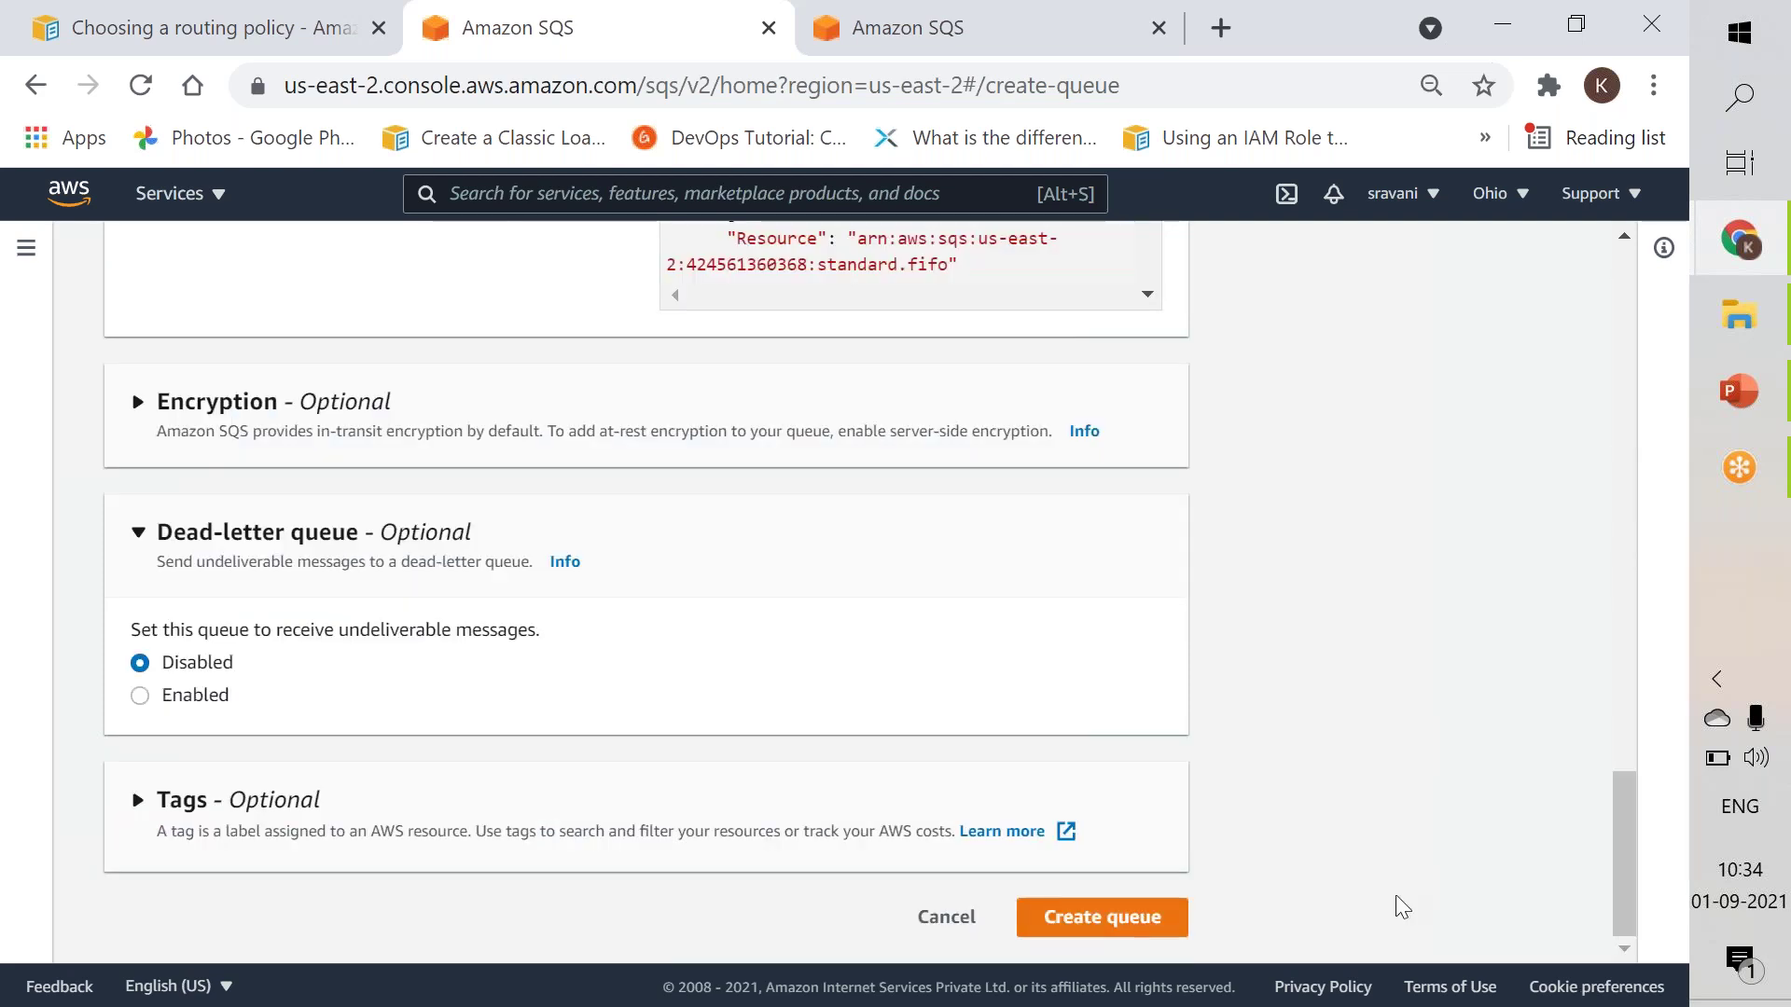
click(1132, 929)
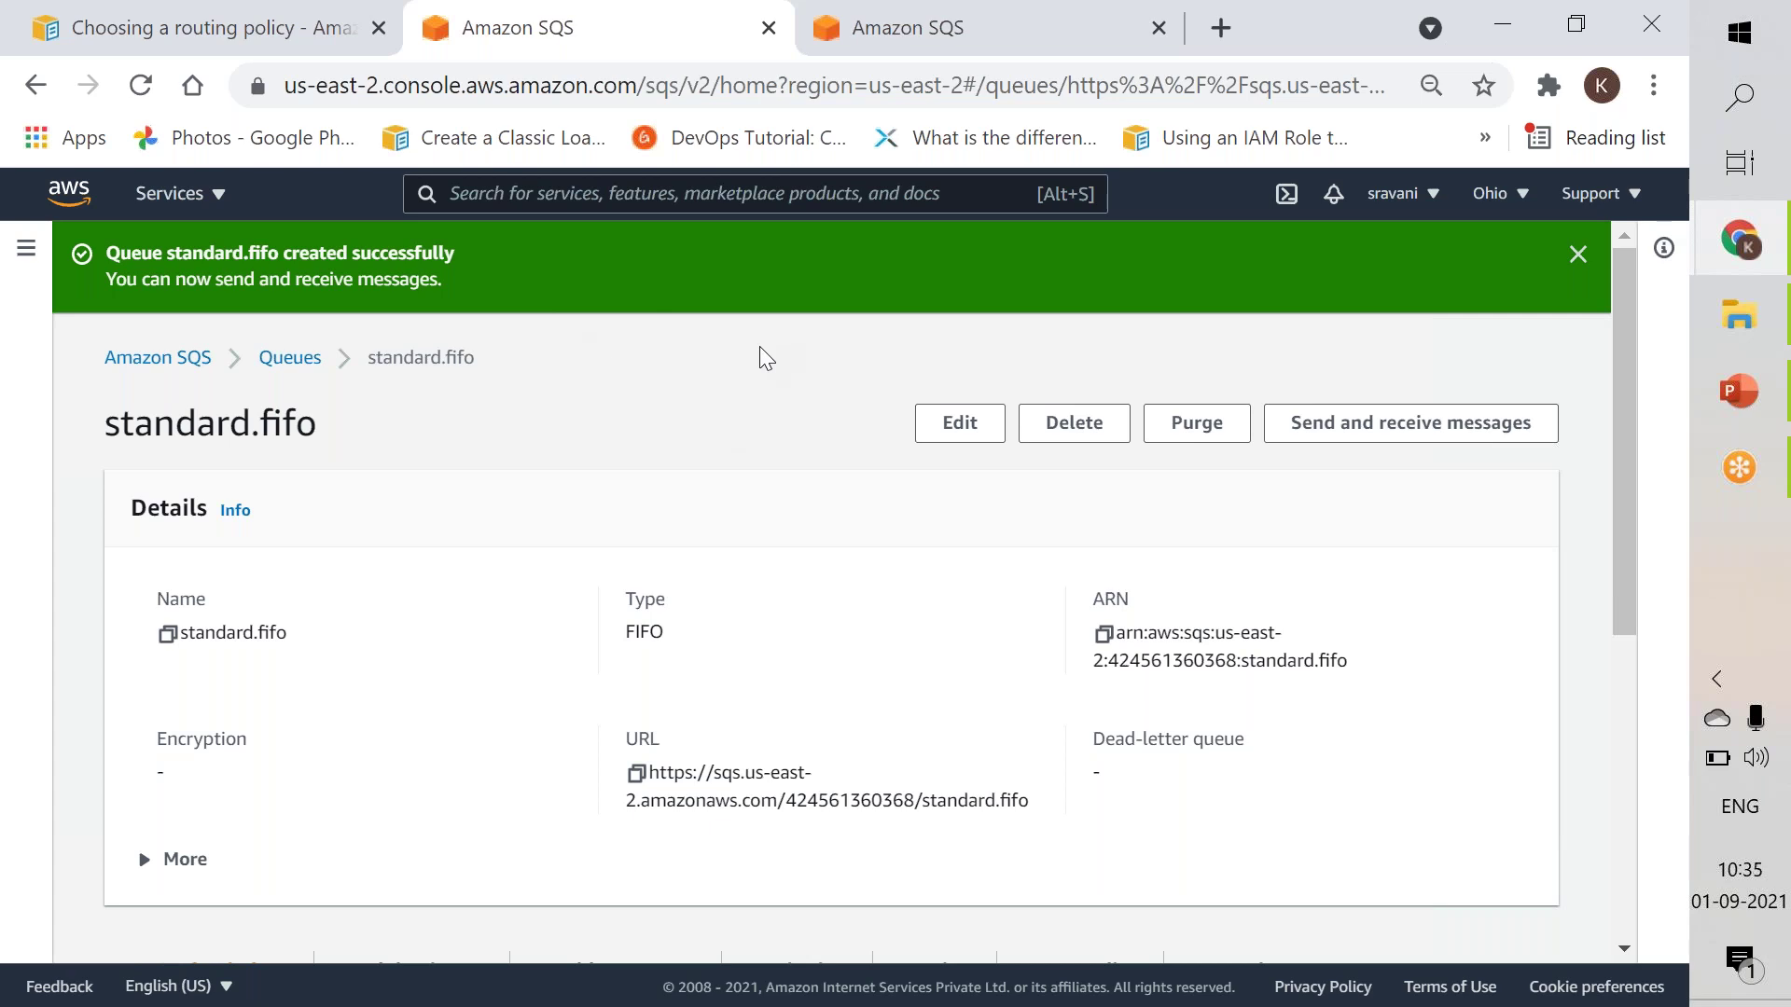
drag(1633, 568, 1616, 832)
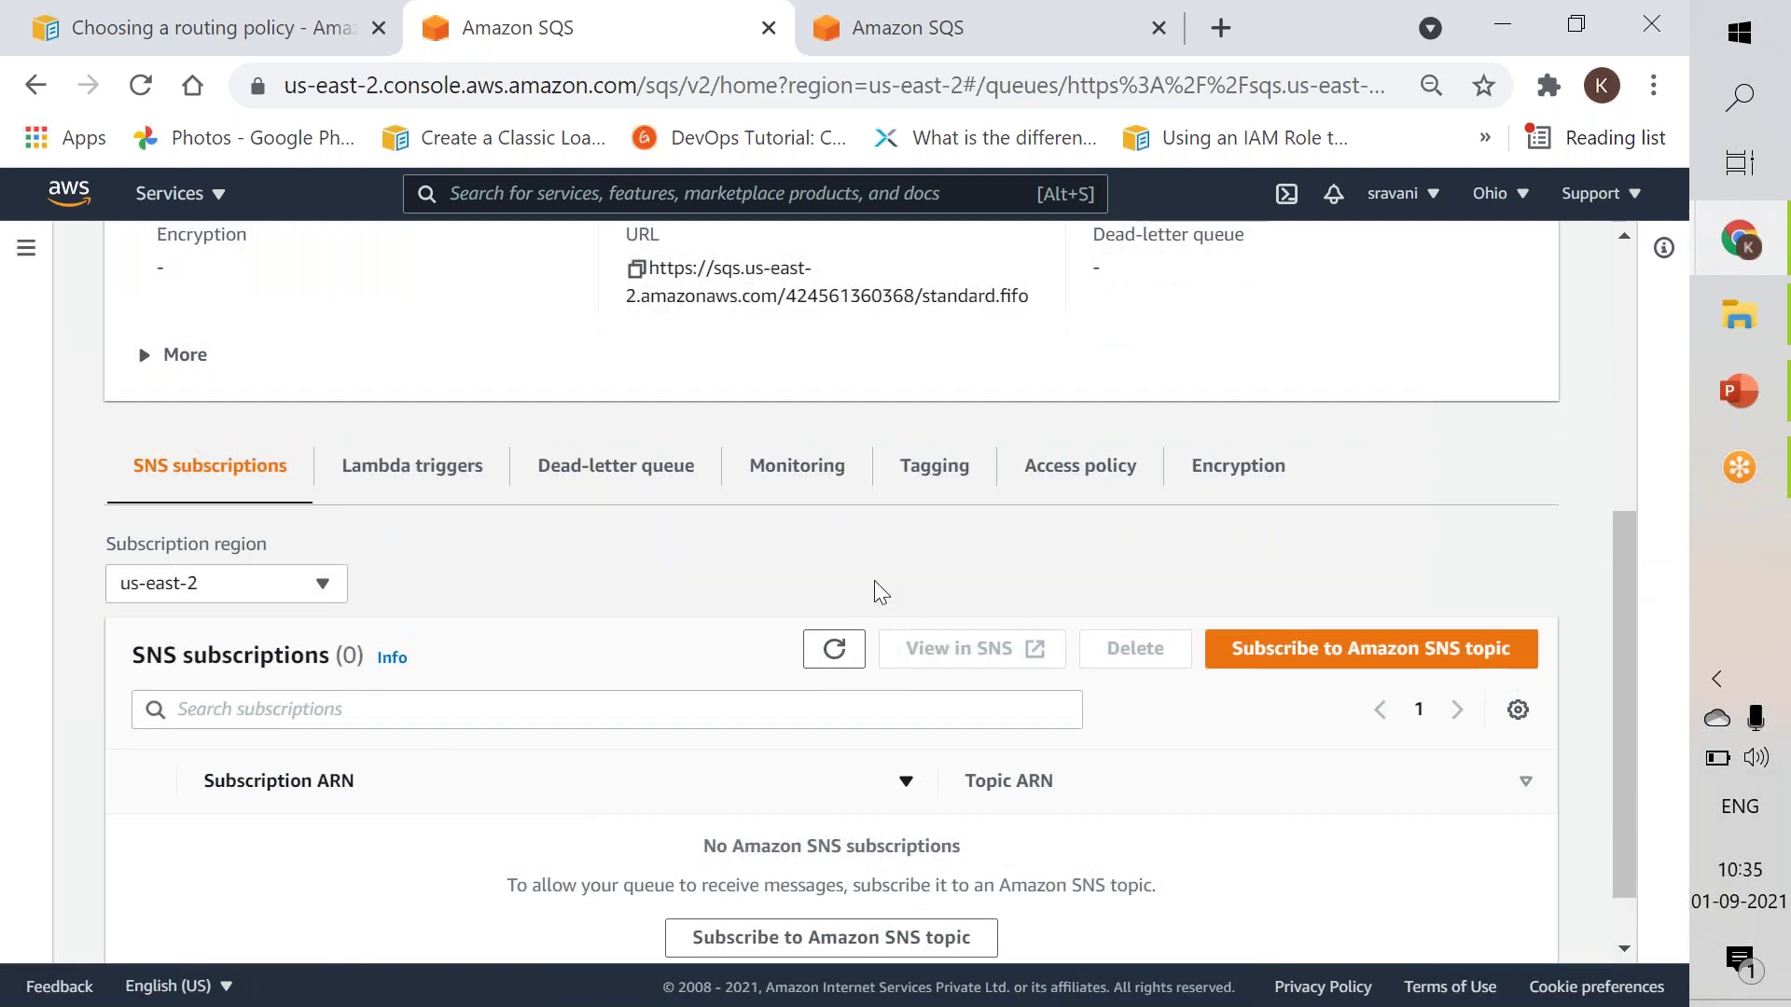
click(711, 939)
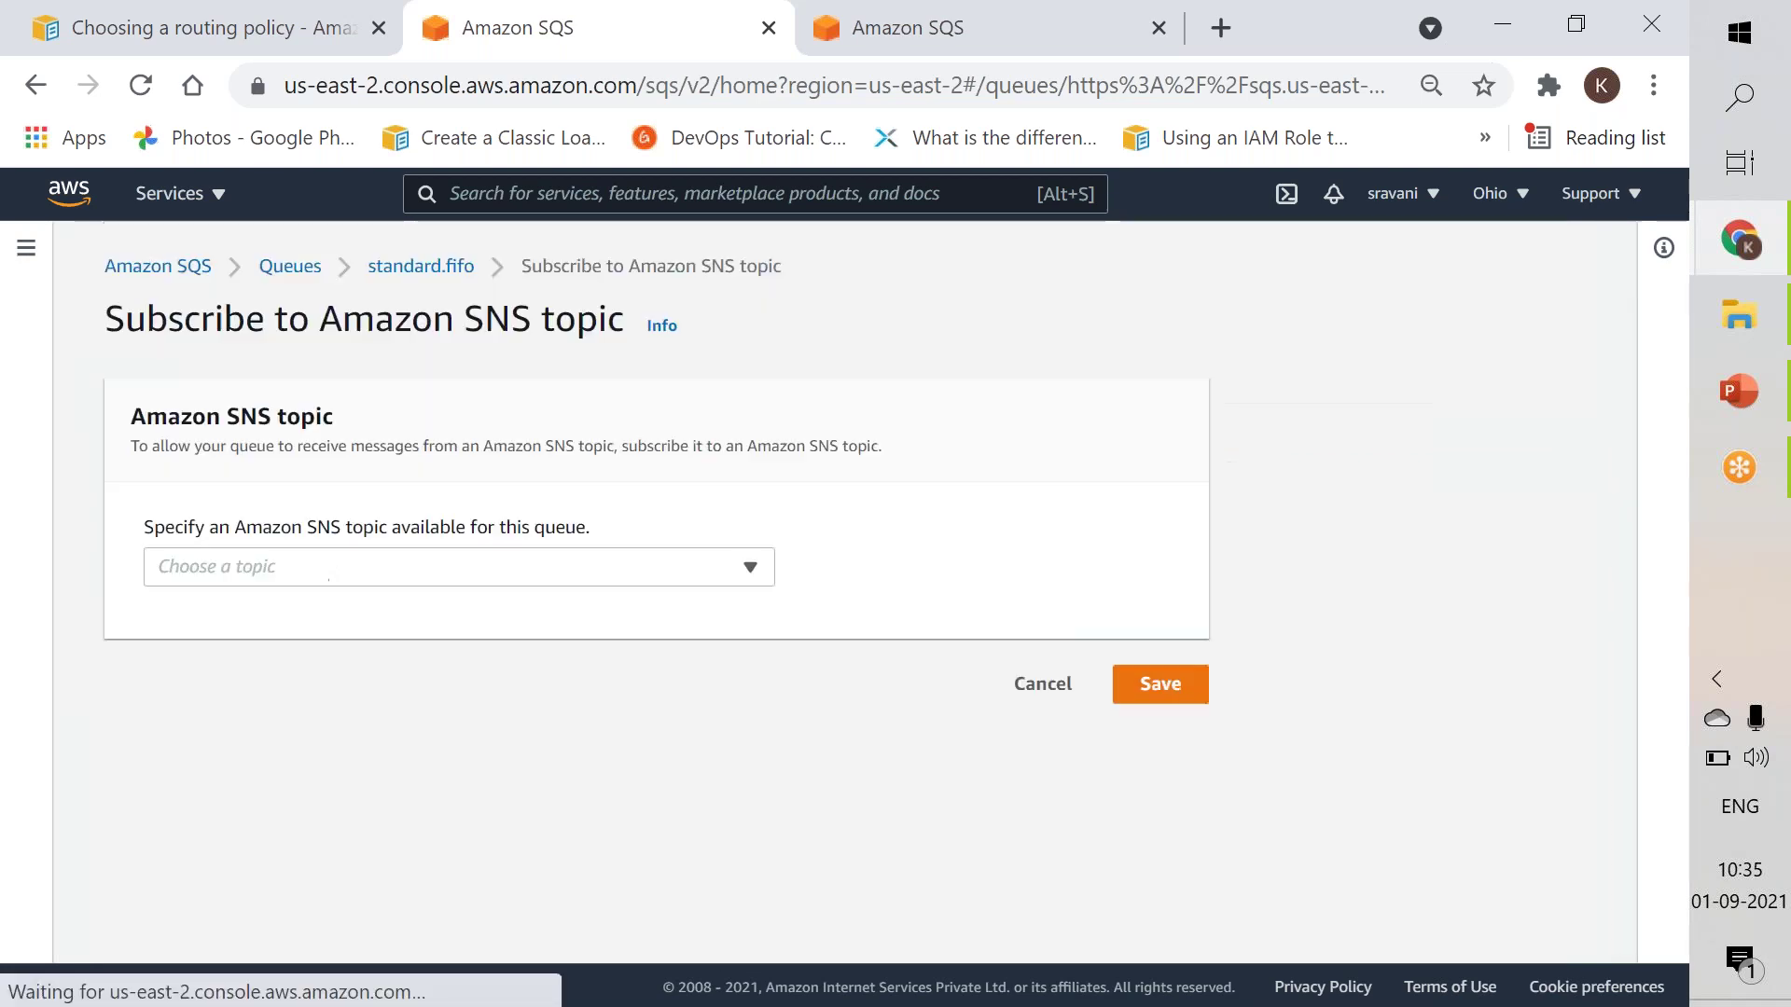
click(478, 571)
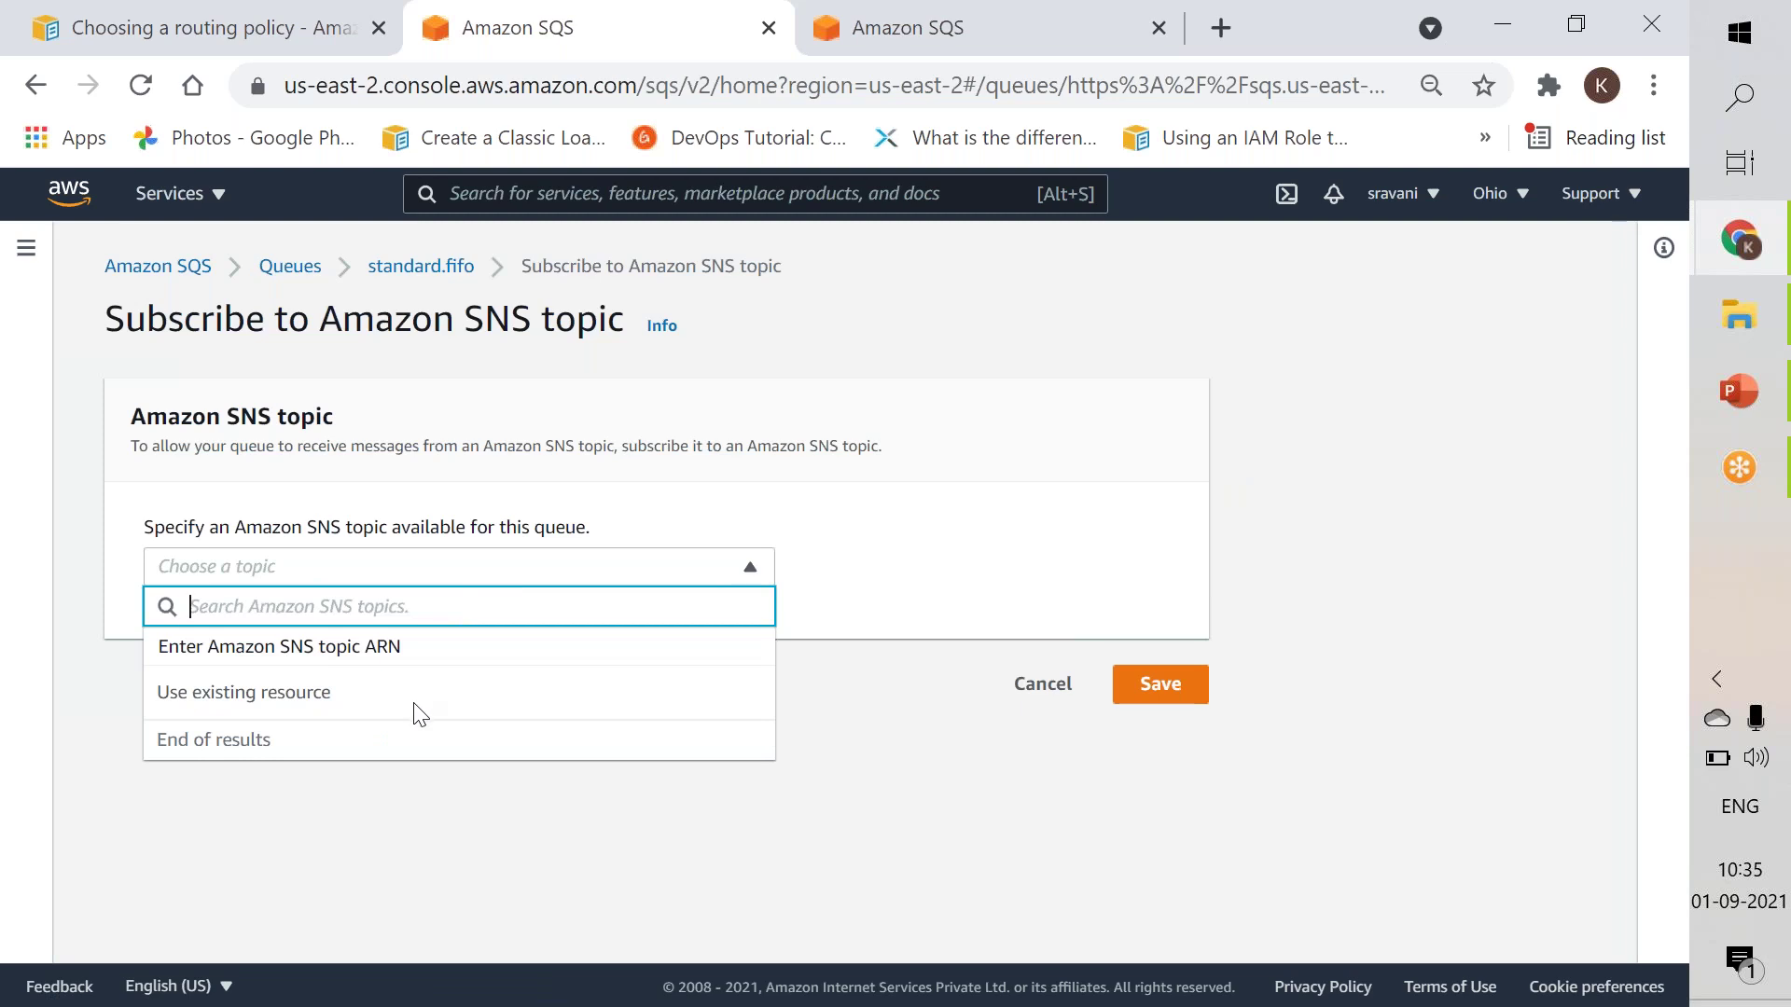
click(277, 647)
click(571, 653)
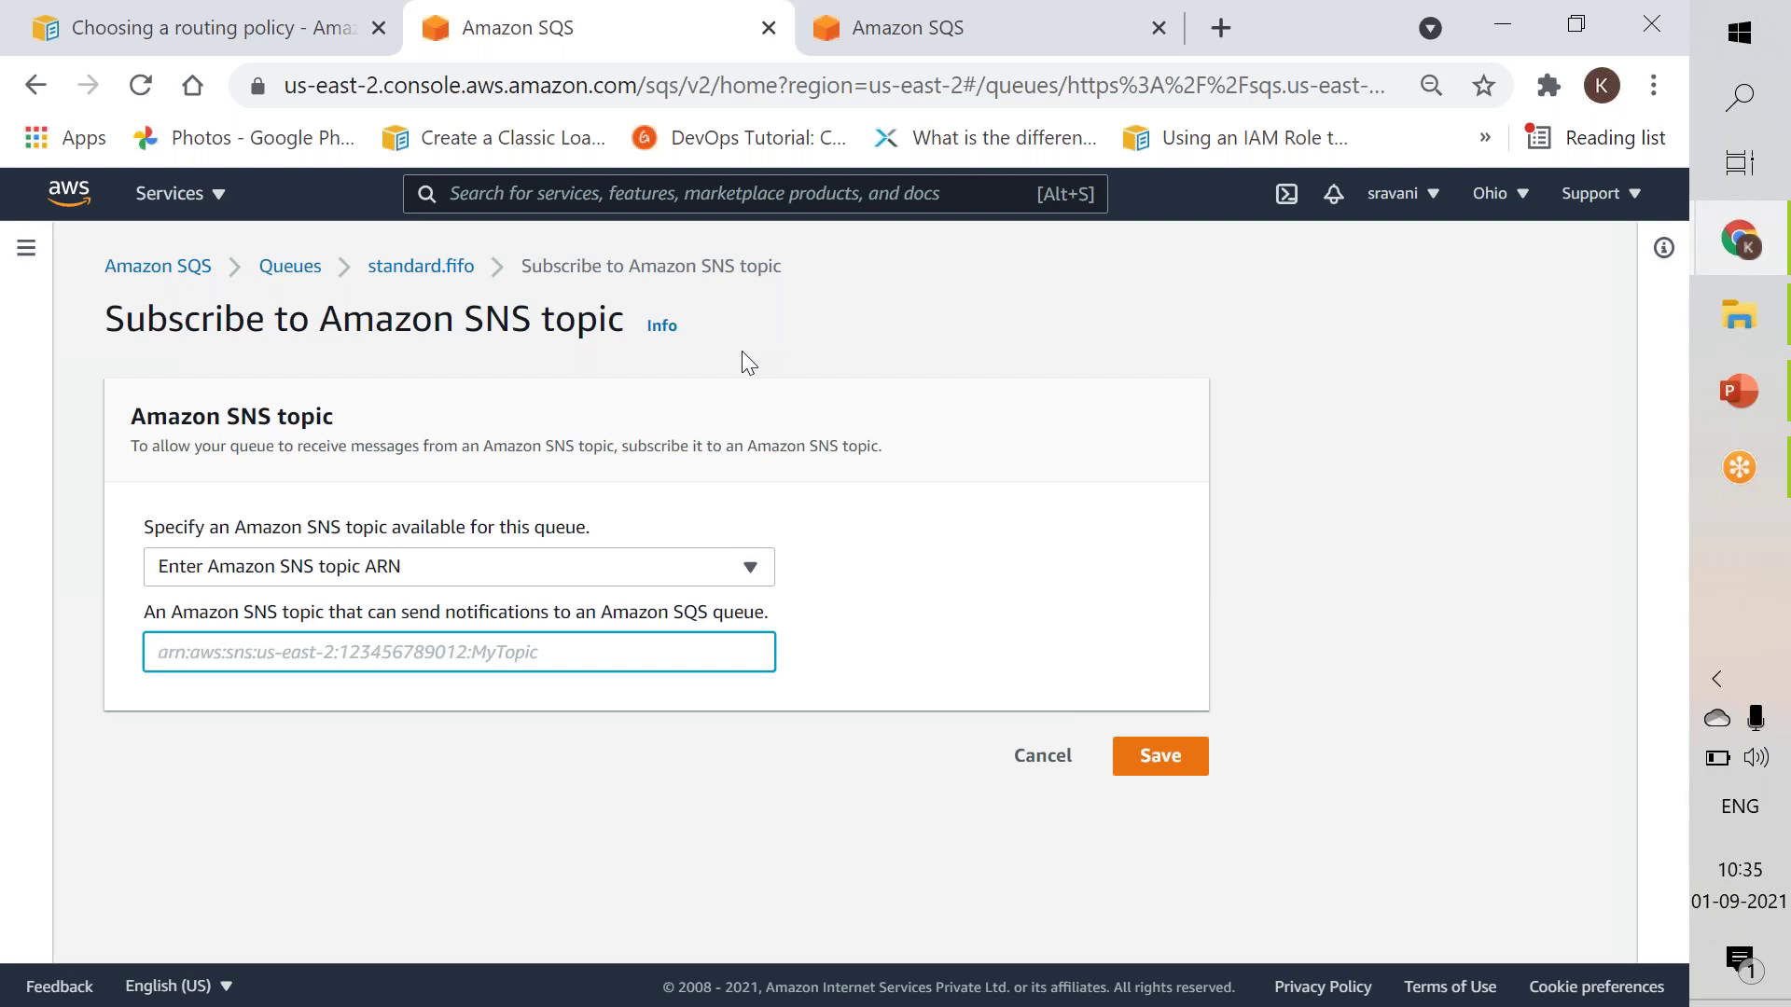
click(1020, 778)
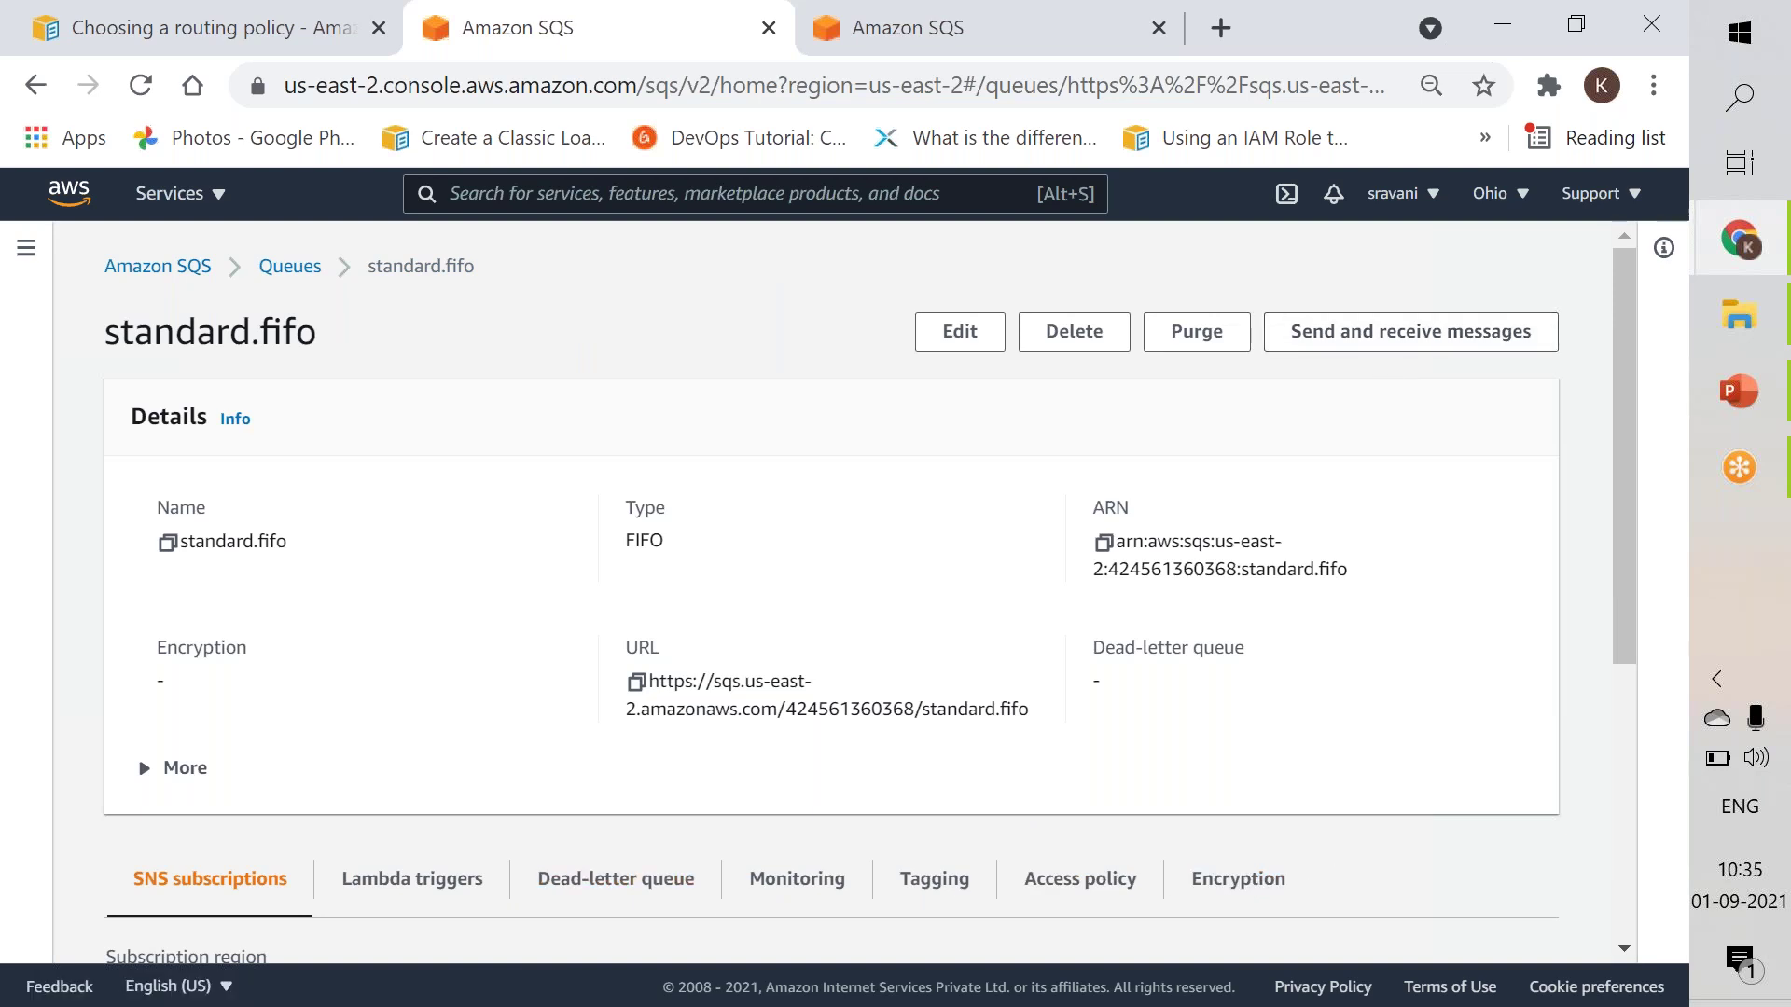
Open Send and receive messages for standard.fifo and enter 'test' as the message body.
click(1378, 353)
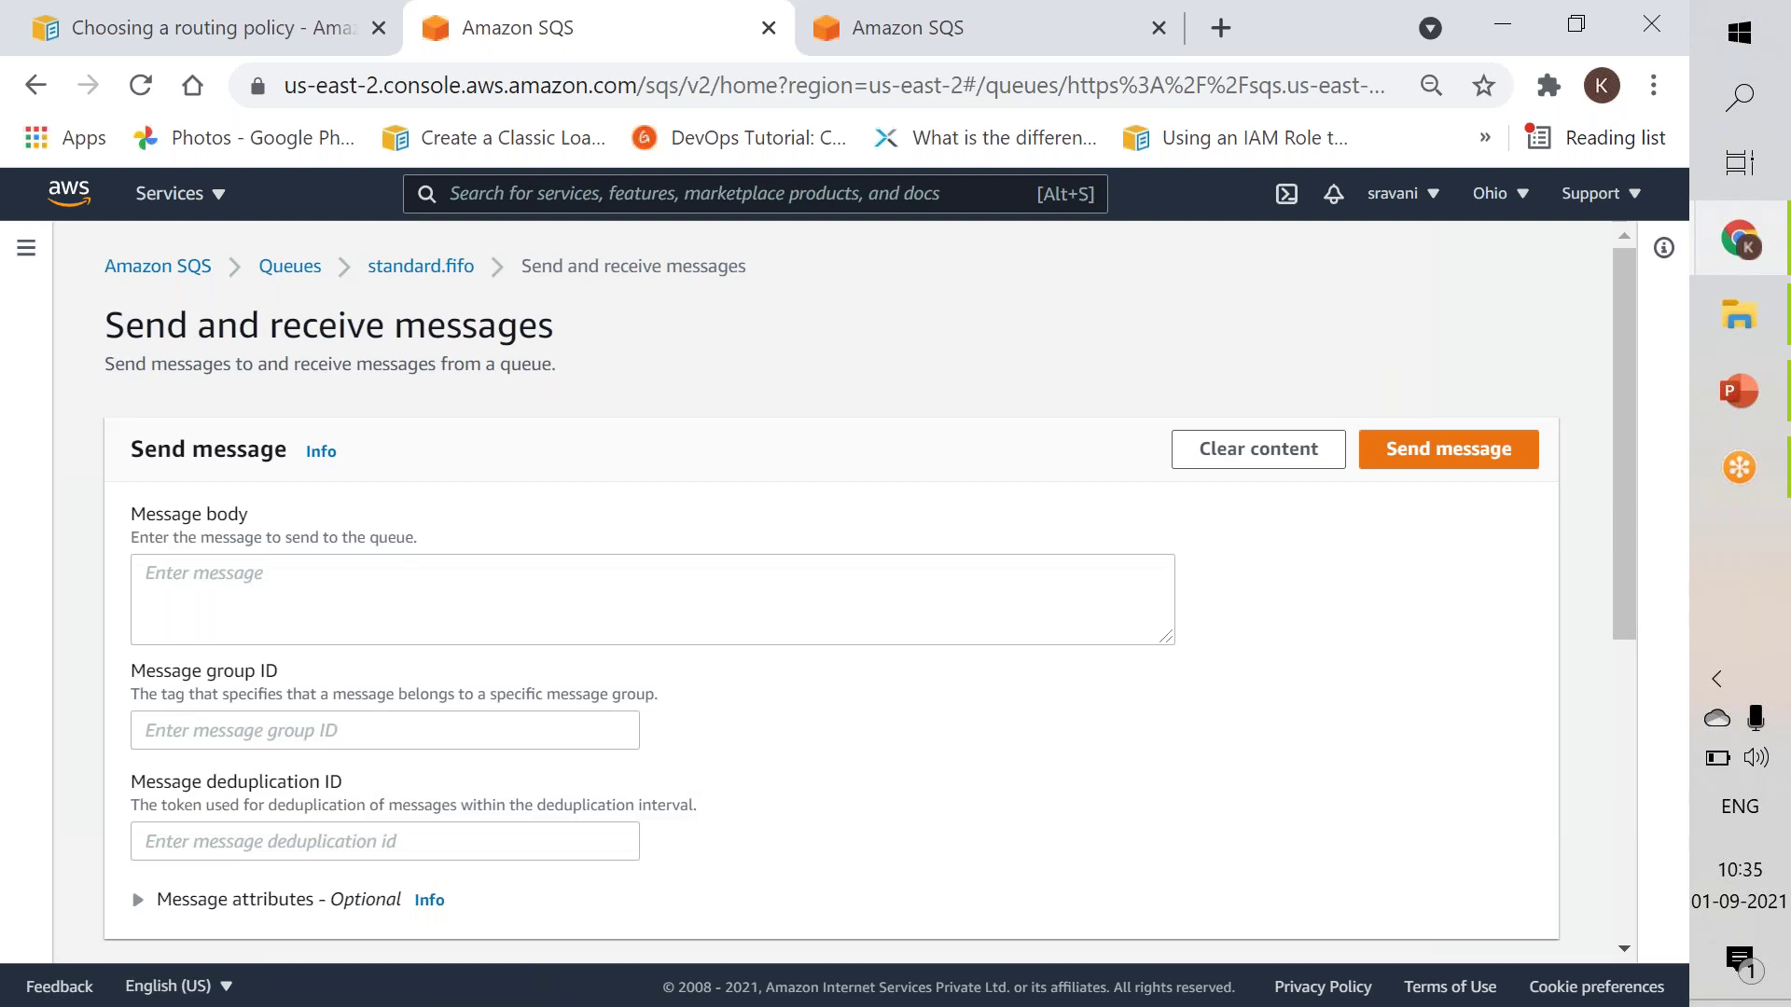
click(446, 628)
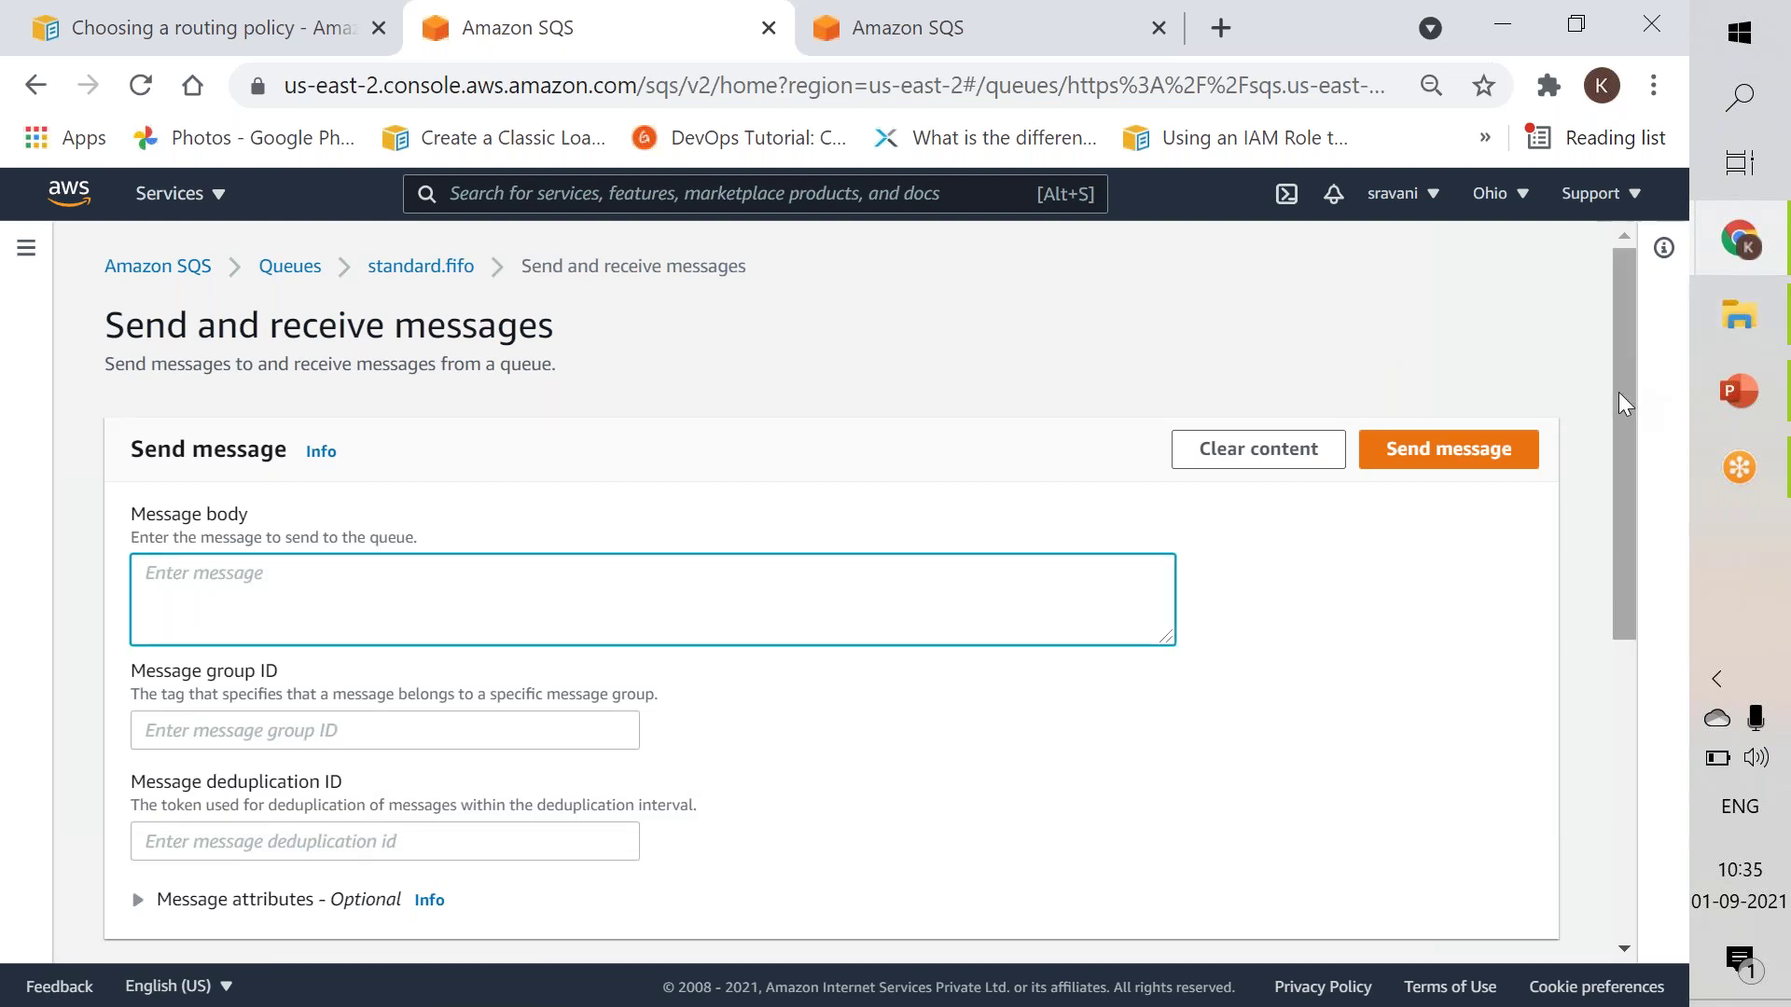
drag(1614, 416, 1597, 686)
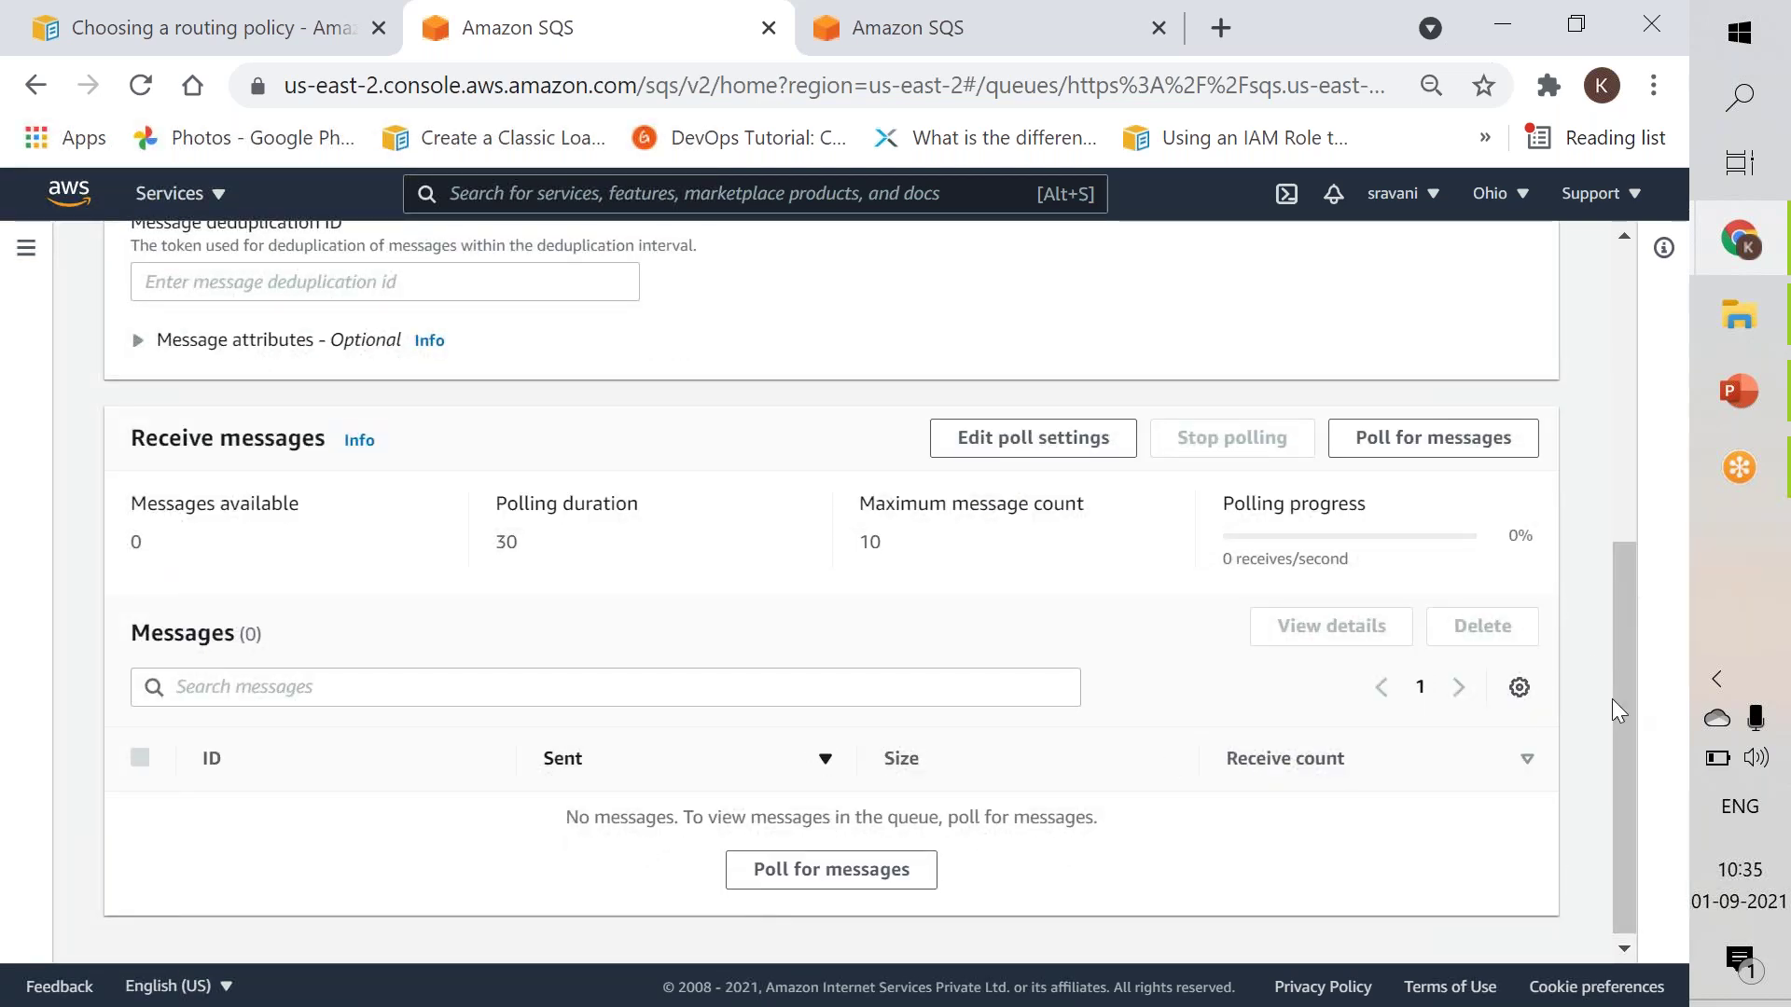
drag(1632, 724, 1623, 401)
click(537, 532)
click(462, 611)
text(test)
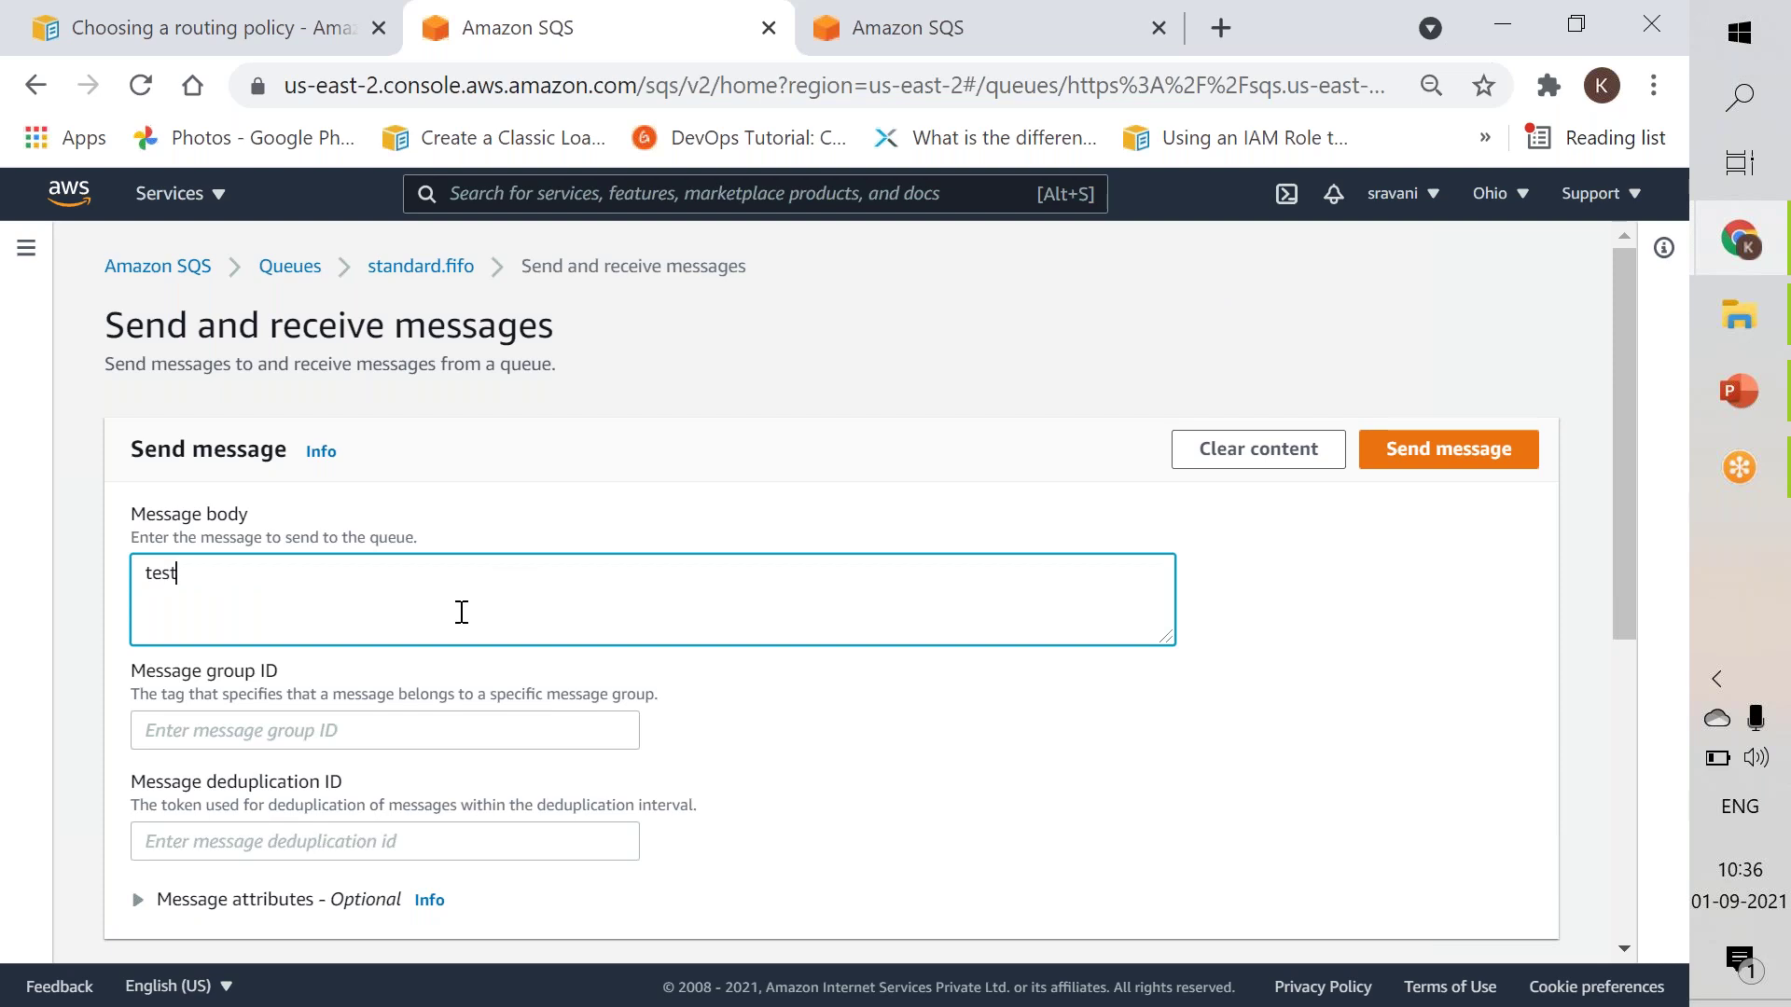
click(373, 731)
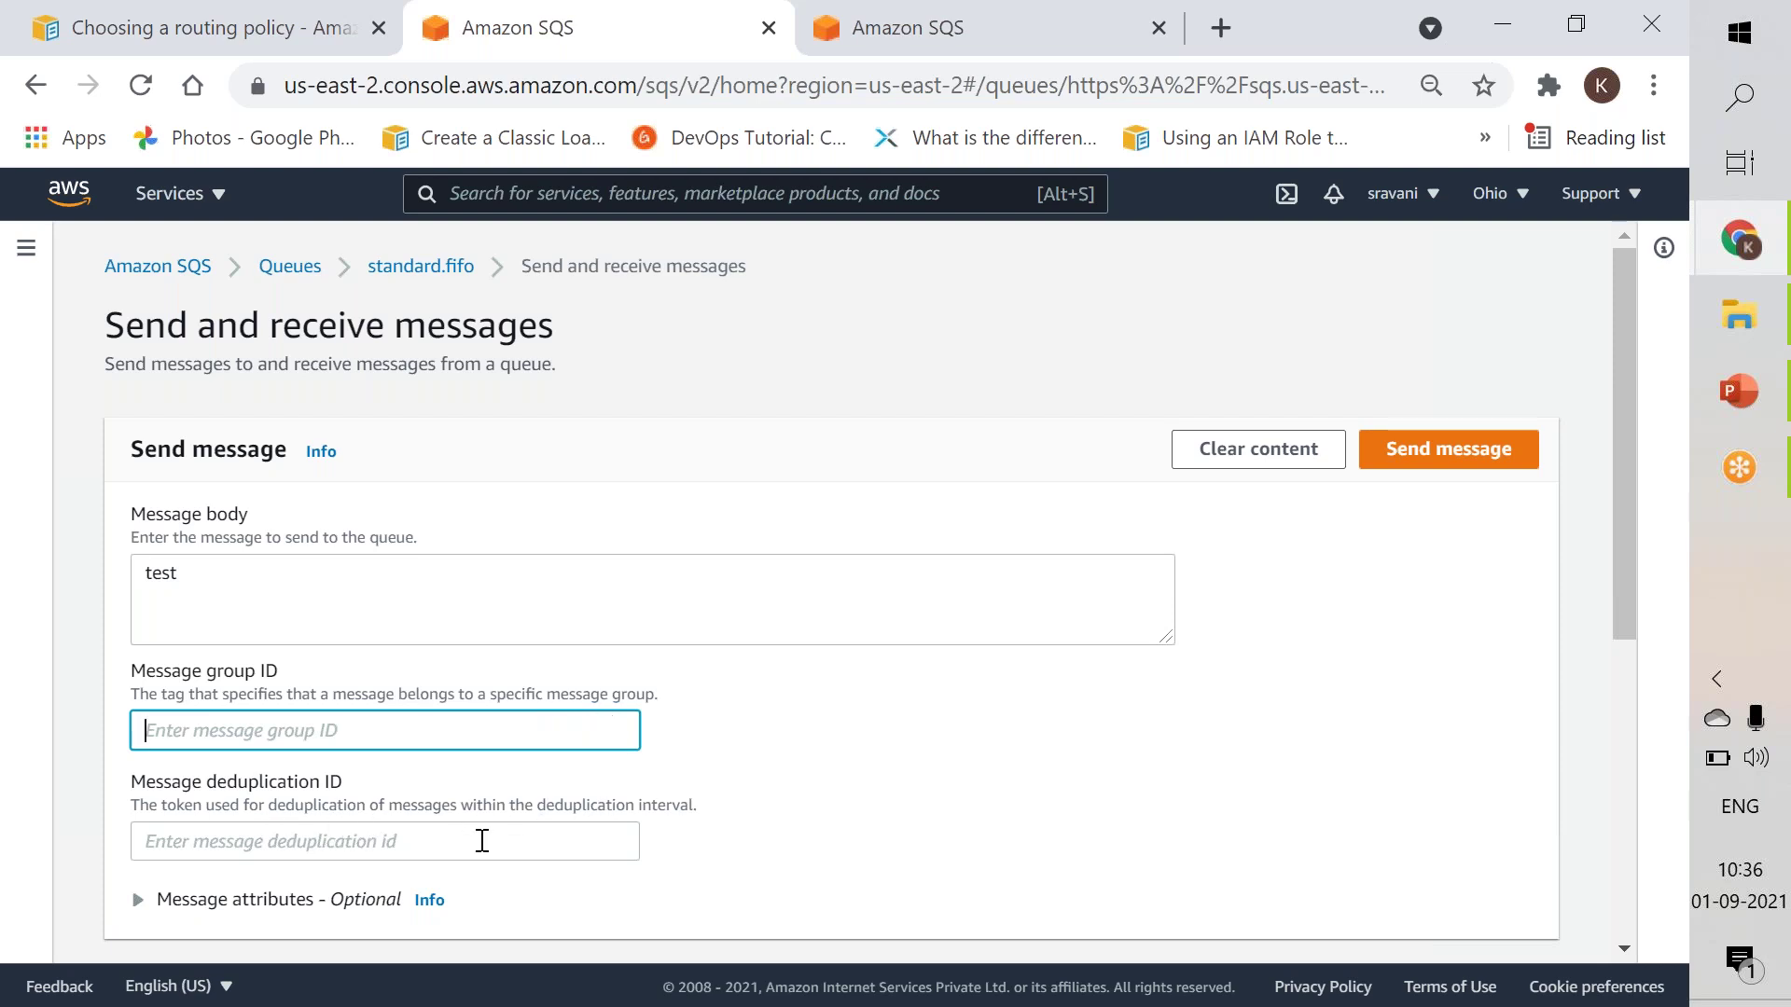
drag(1628, 522, 1617, 814)
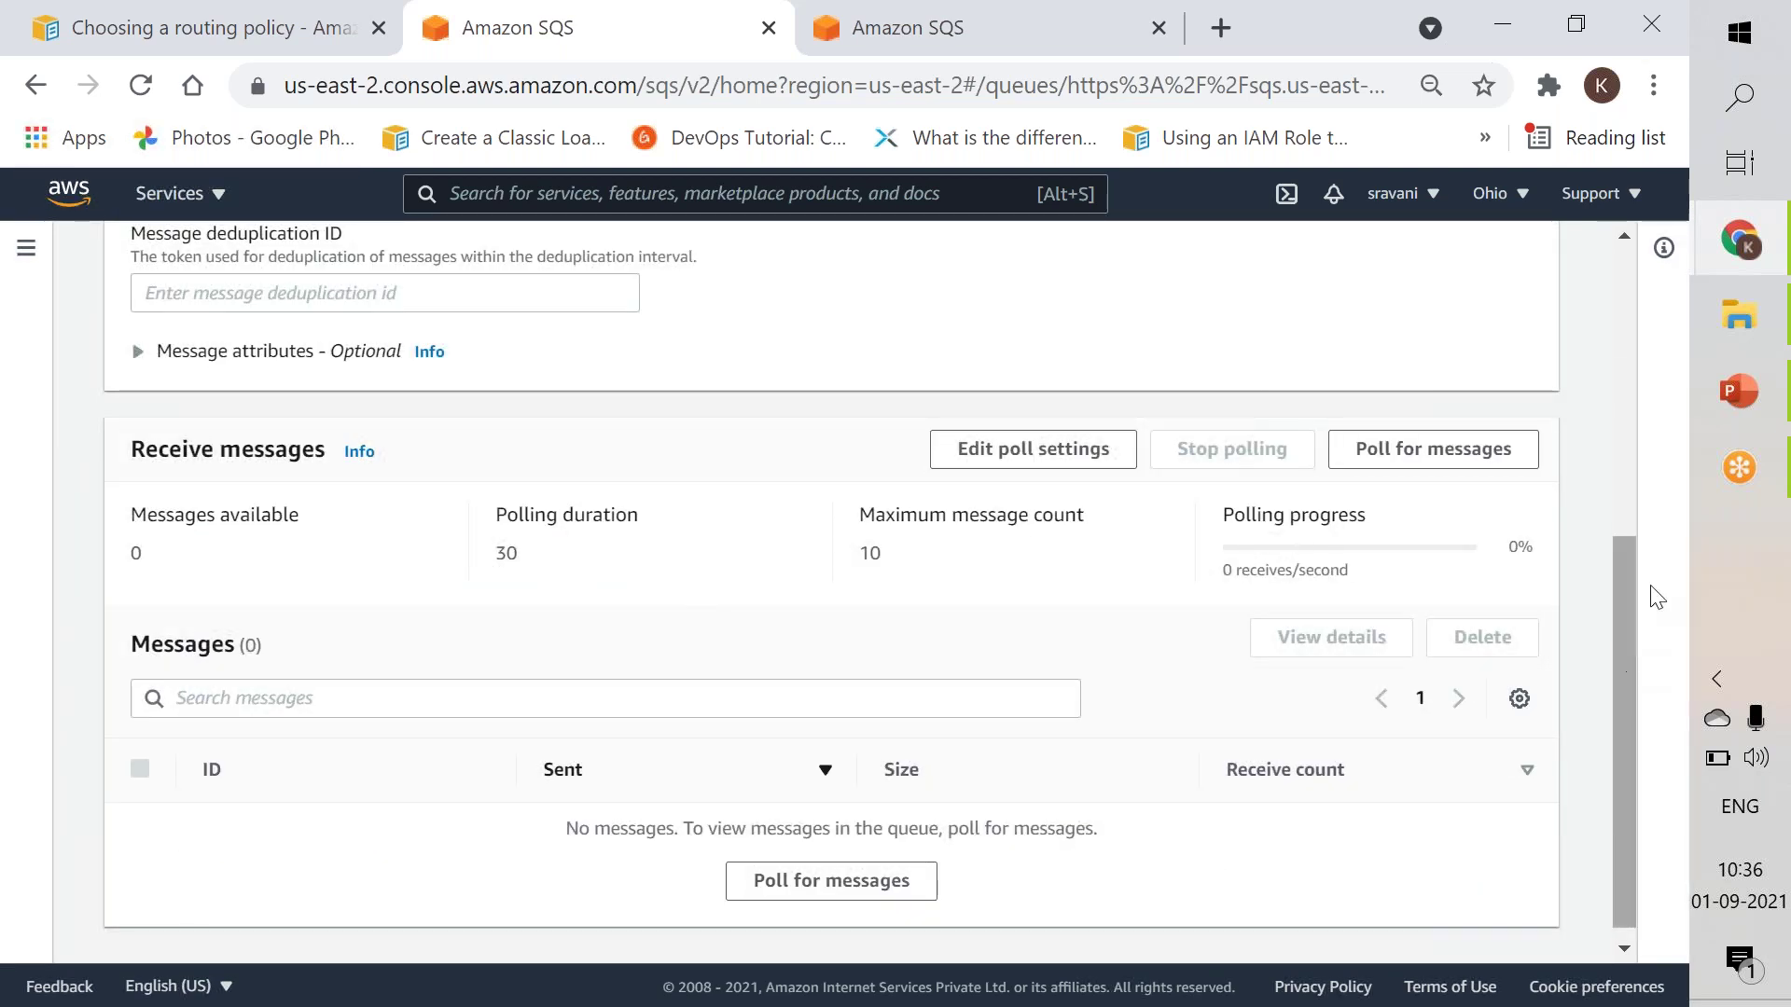
scroll(1651, 592, up, 6)
Send the message with group ID 'test' and deduplication ID 'test123', then poll for messages.
click(1511, 453)
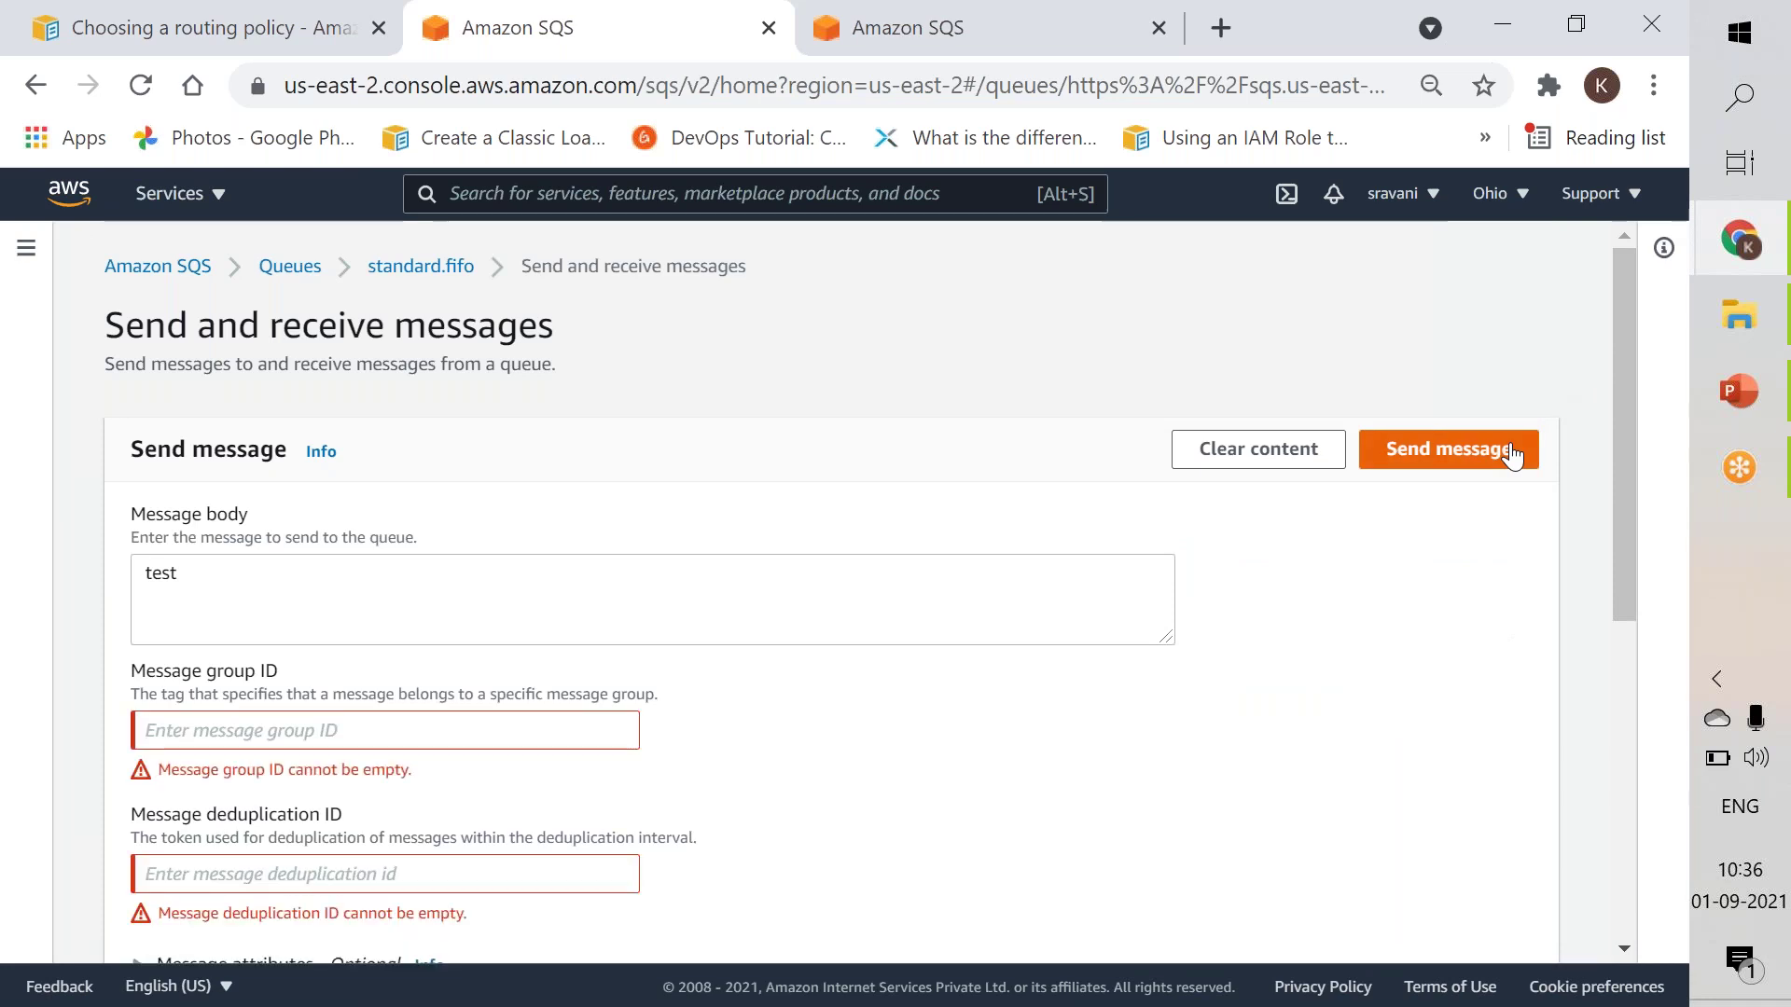
click(334, 743)
text(test)
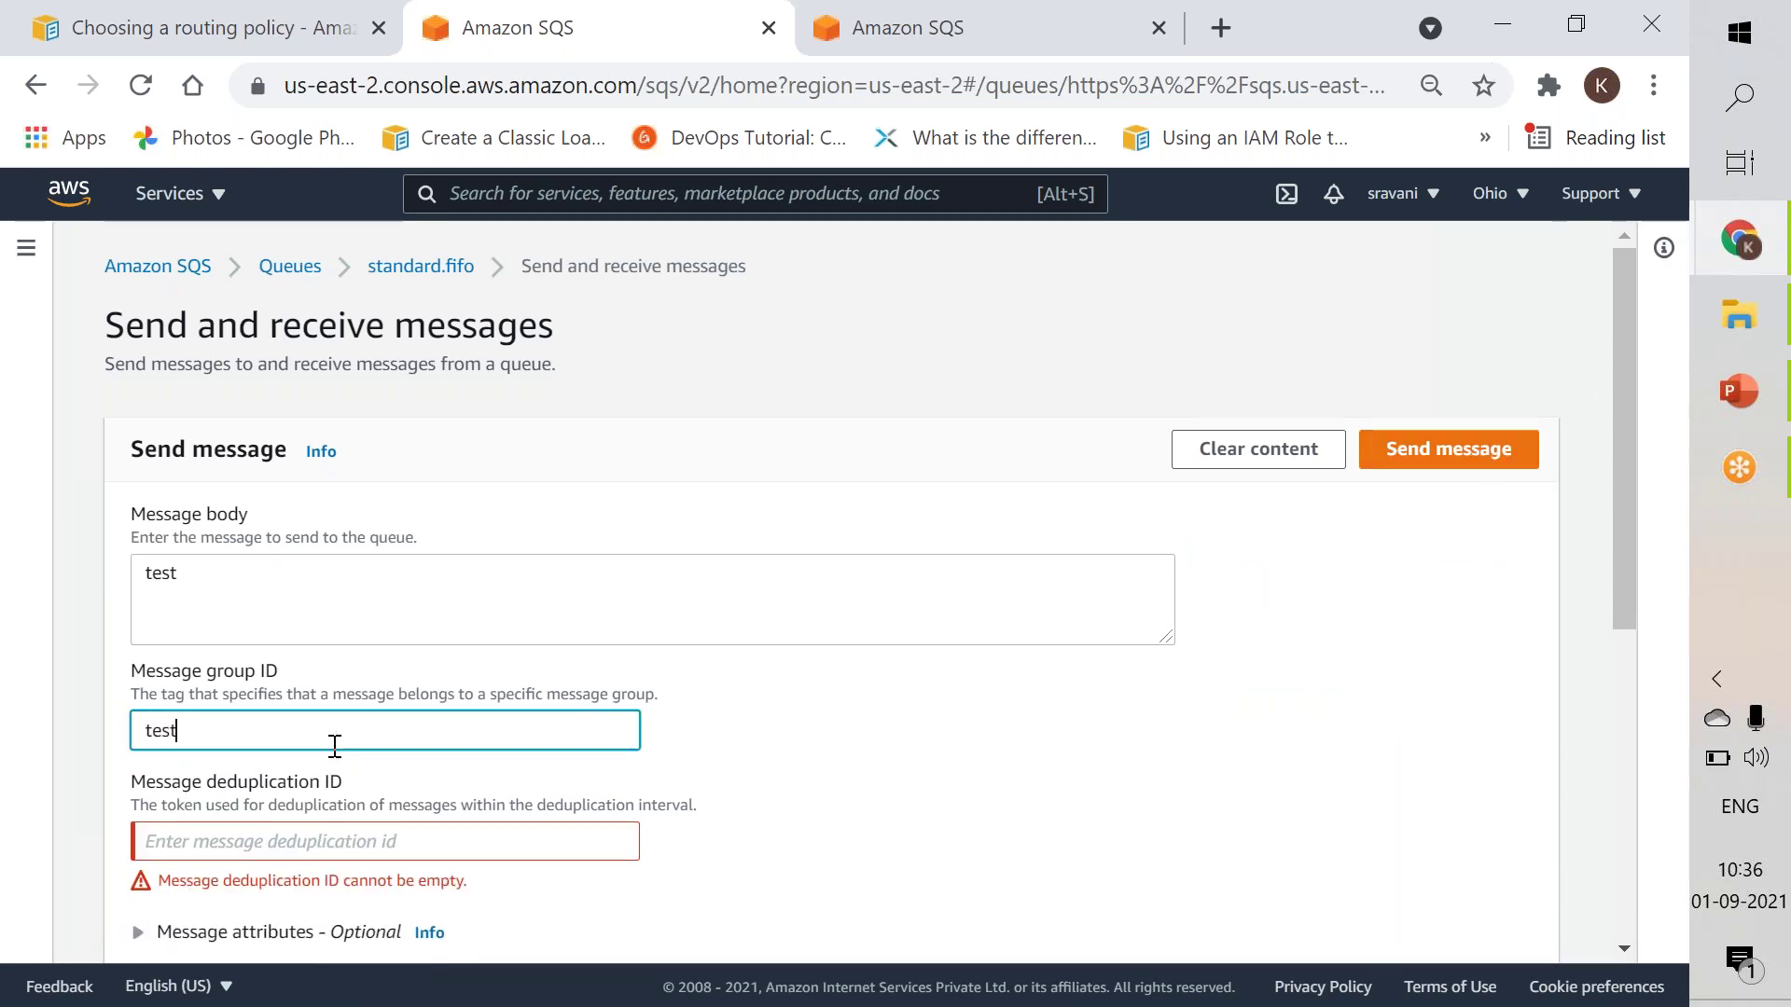
key(Tab)
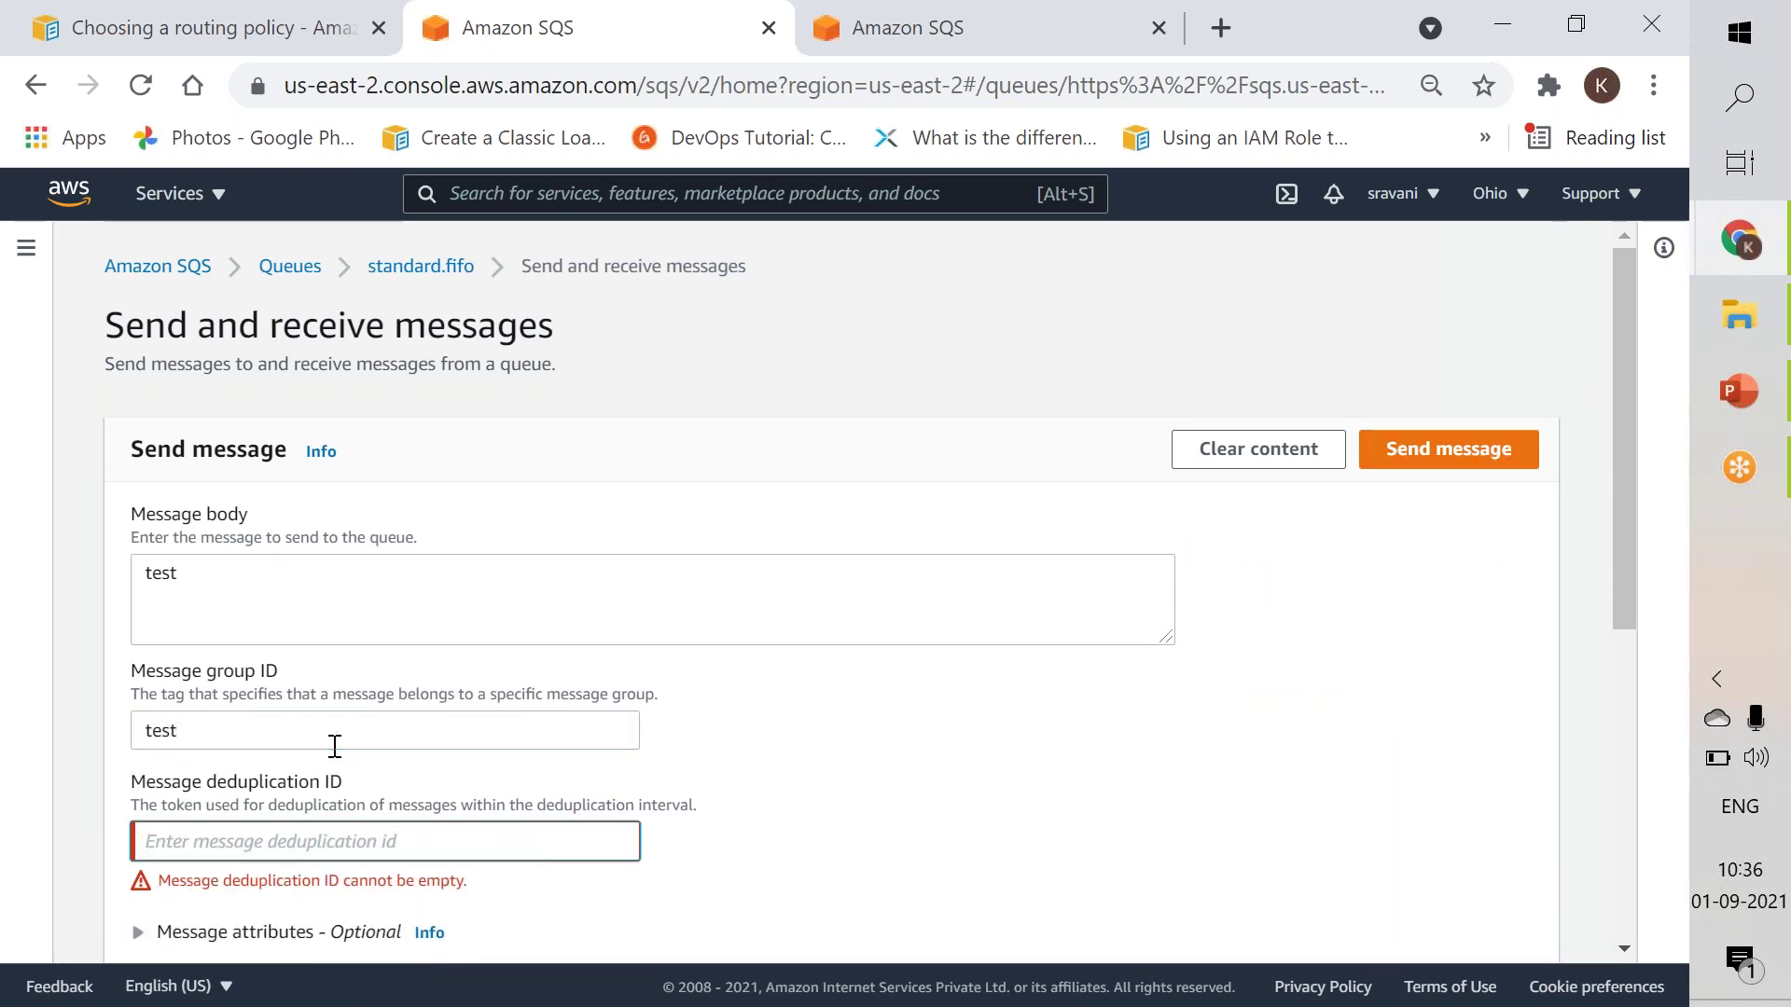
text(test123)
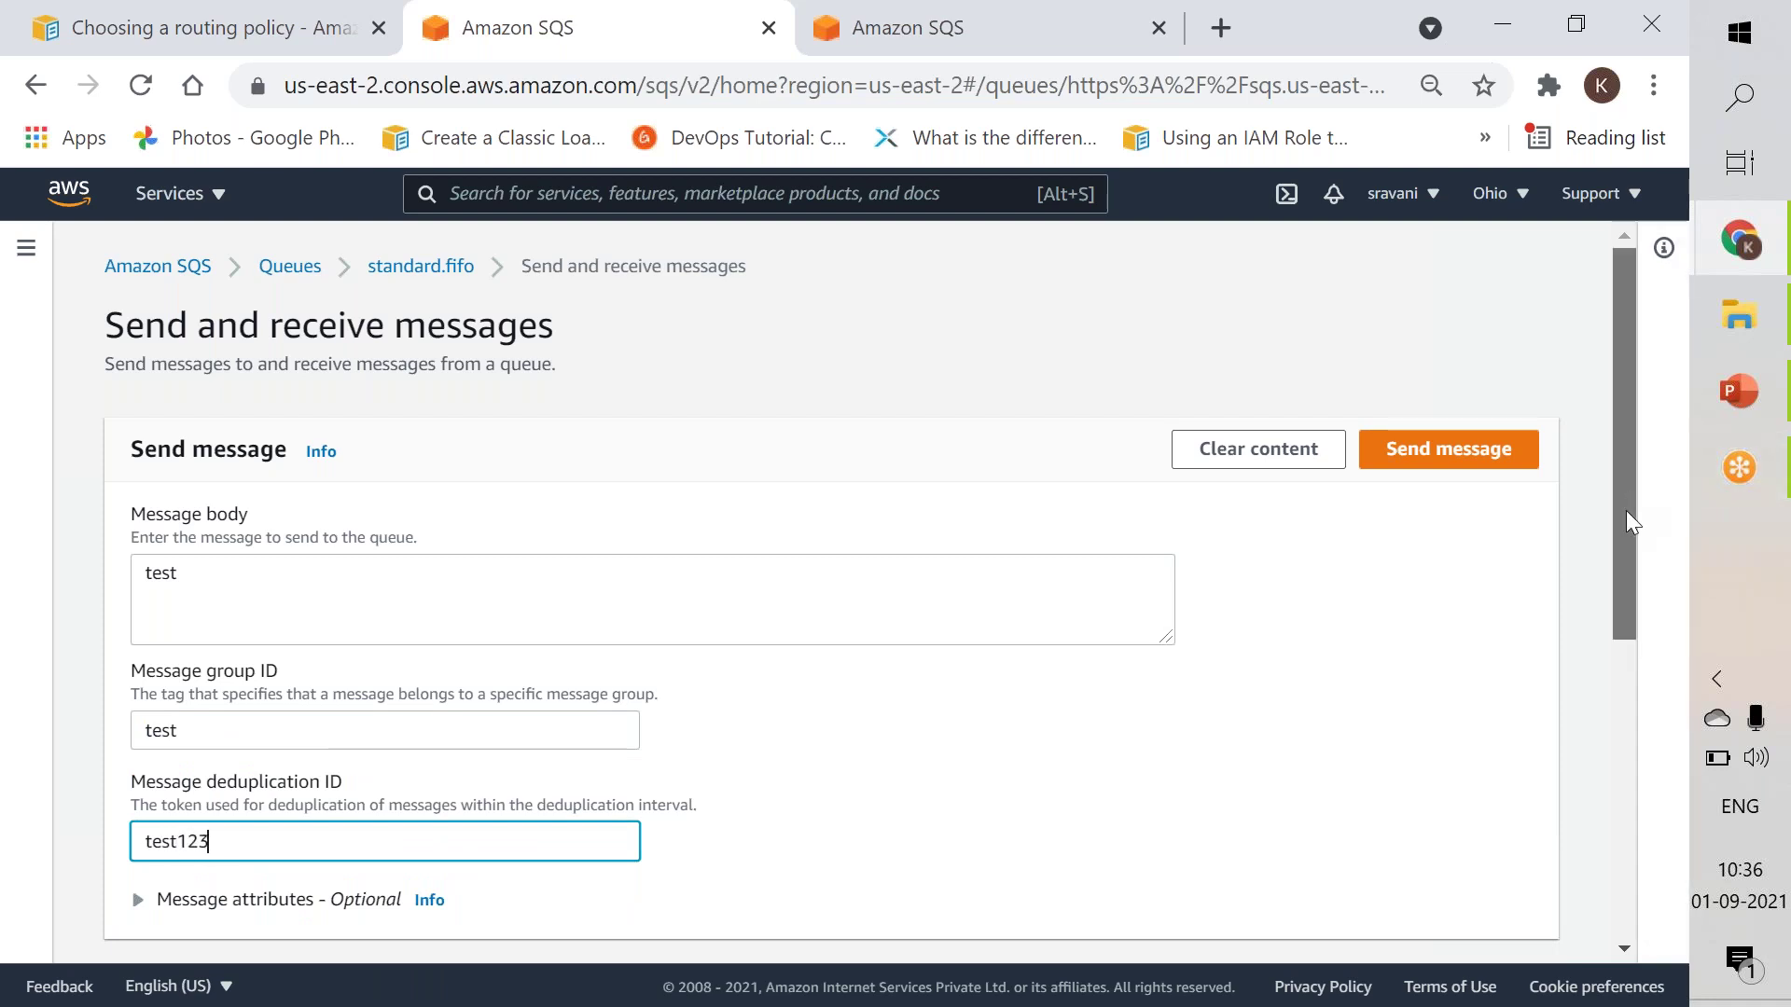
scroll(1610, 707, down, 1)
scroll(1610, 707, down, 5)
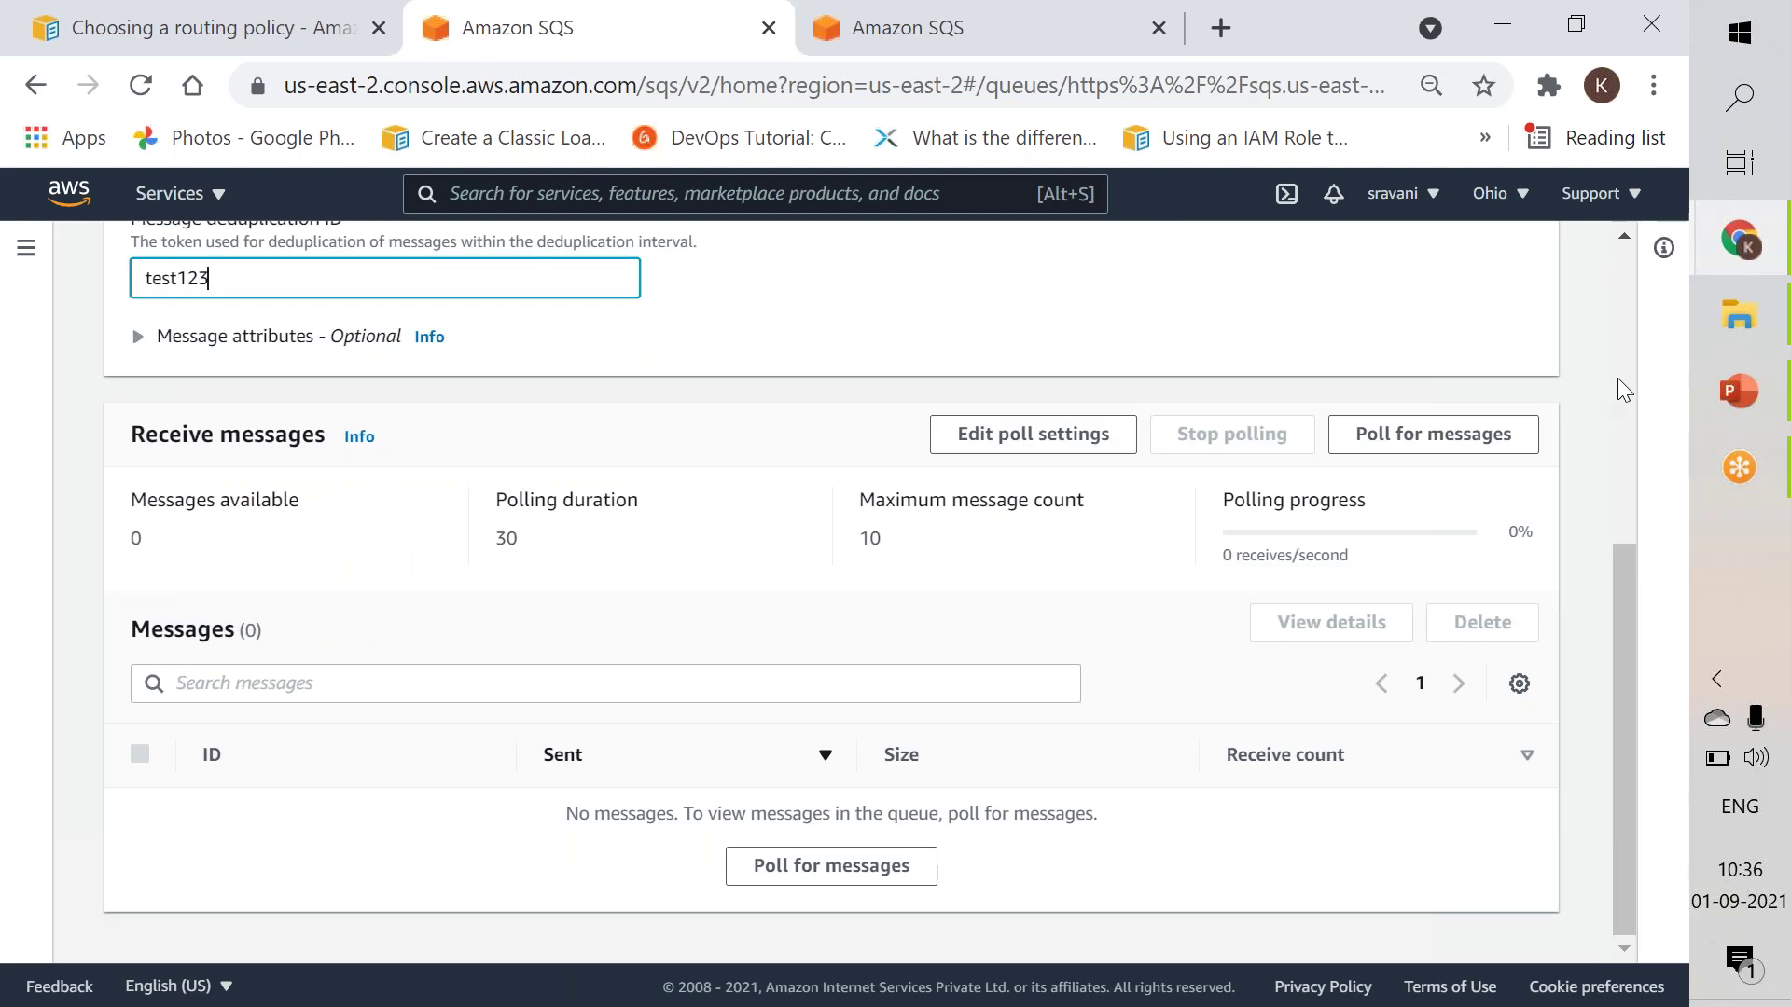
scroll(1621, 381, up, 6)
click(1447, 449)
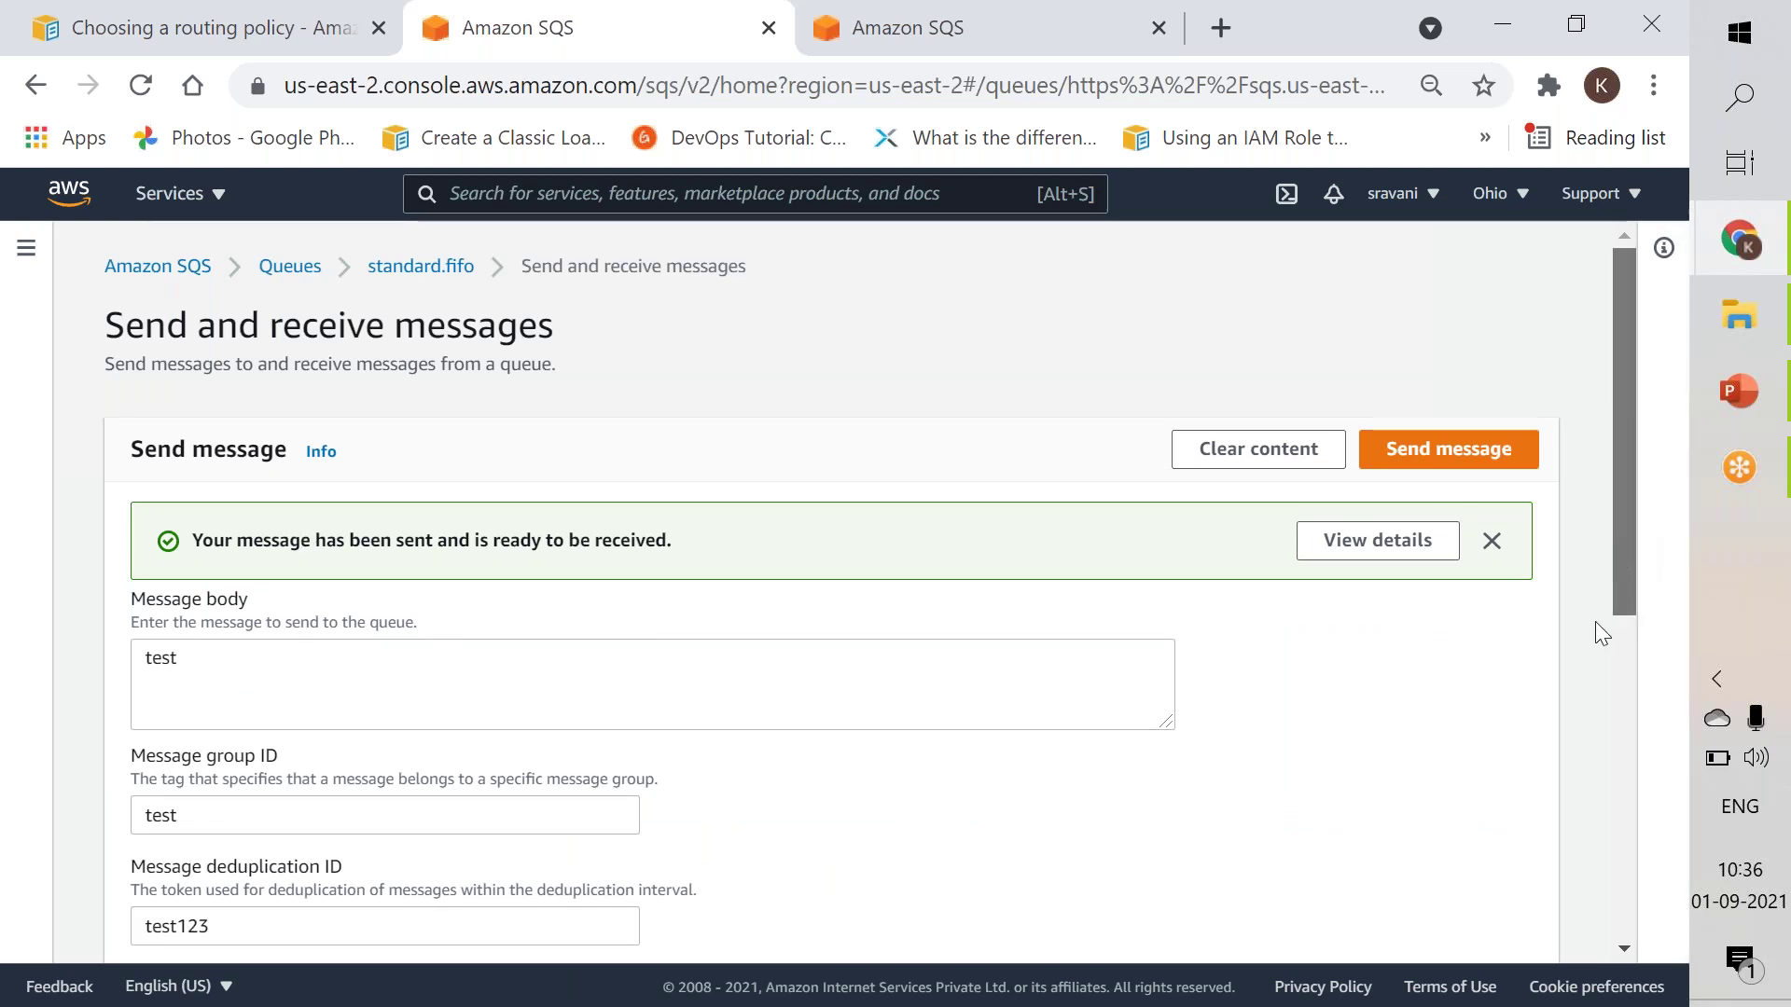
scroll(1595, 621, down, 7)
click(1490, 431)
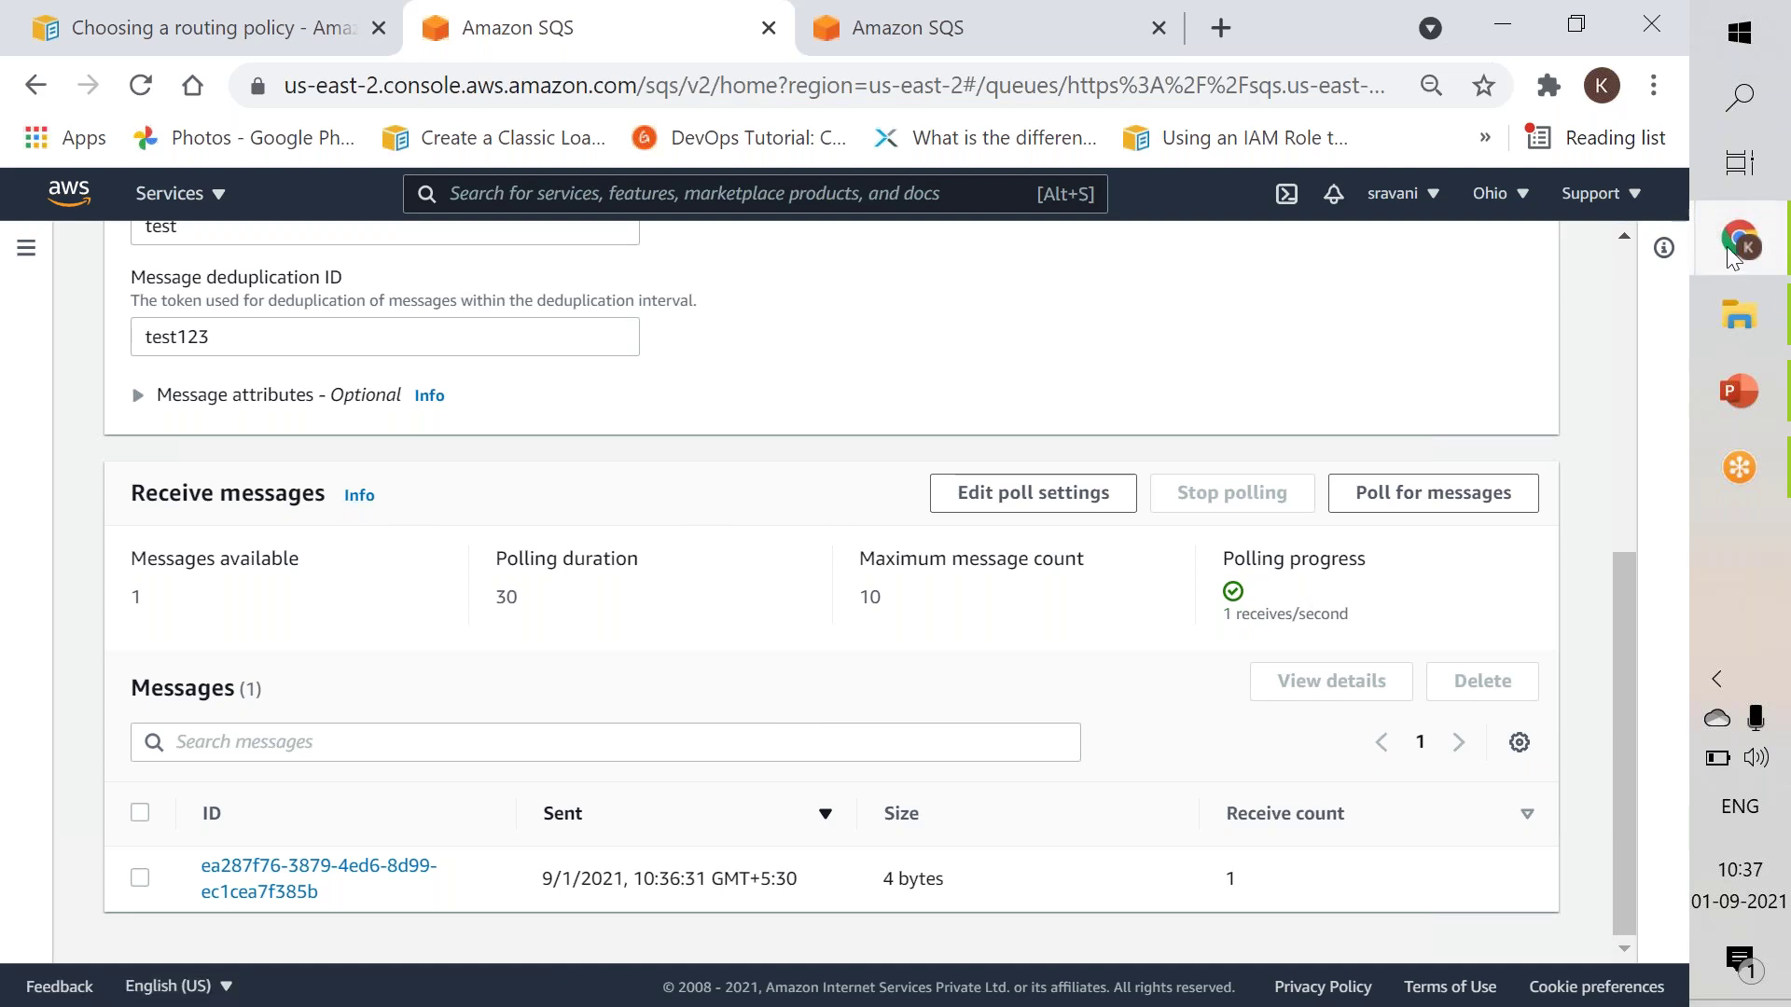
Wait for polling to return the single 4-byte message in standard.fifo.
mouse_move(1727, 246)
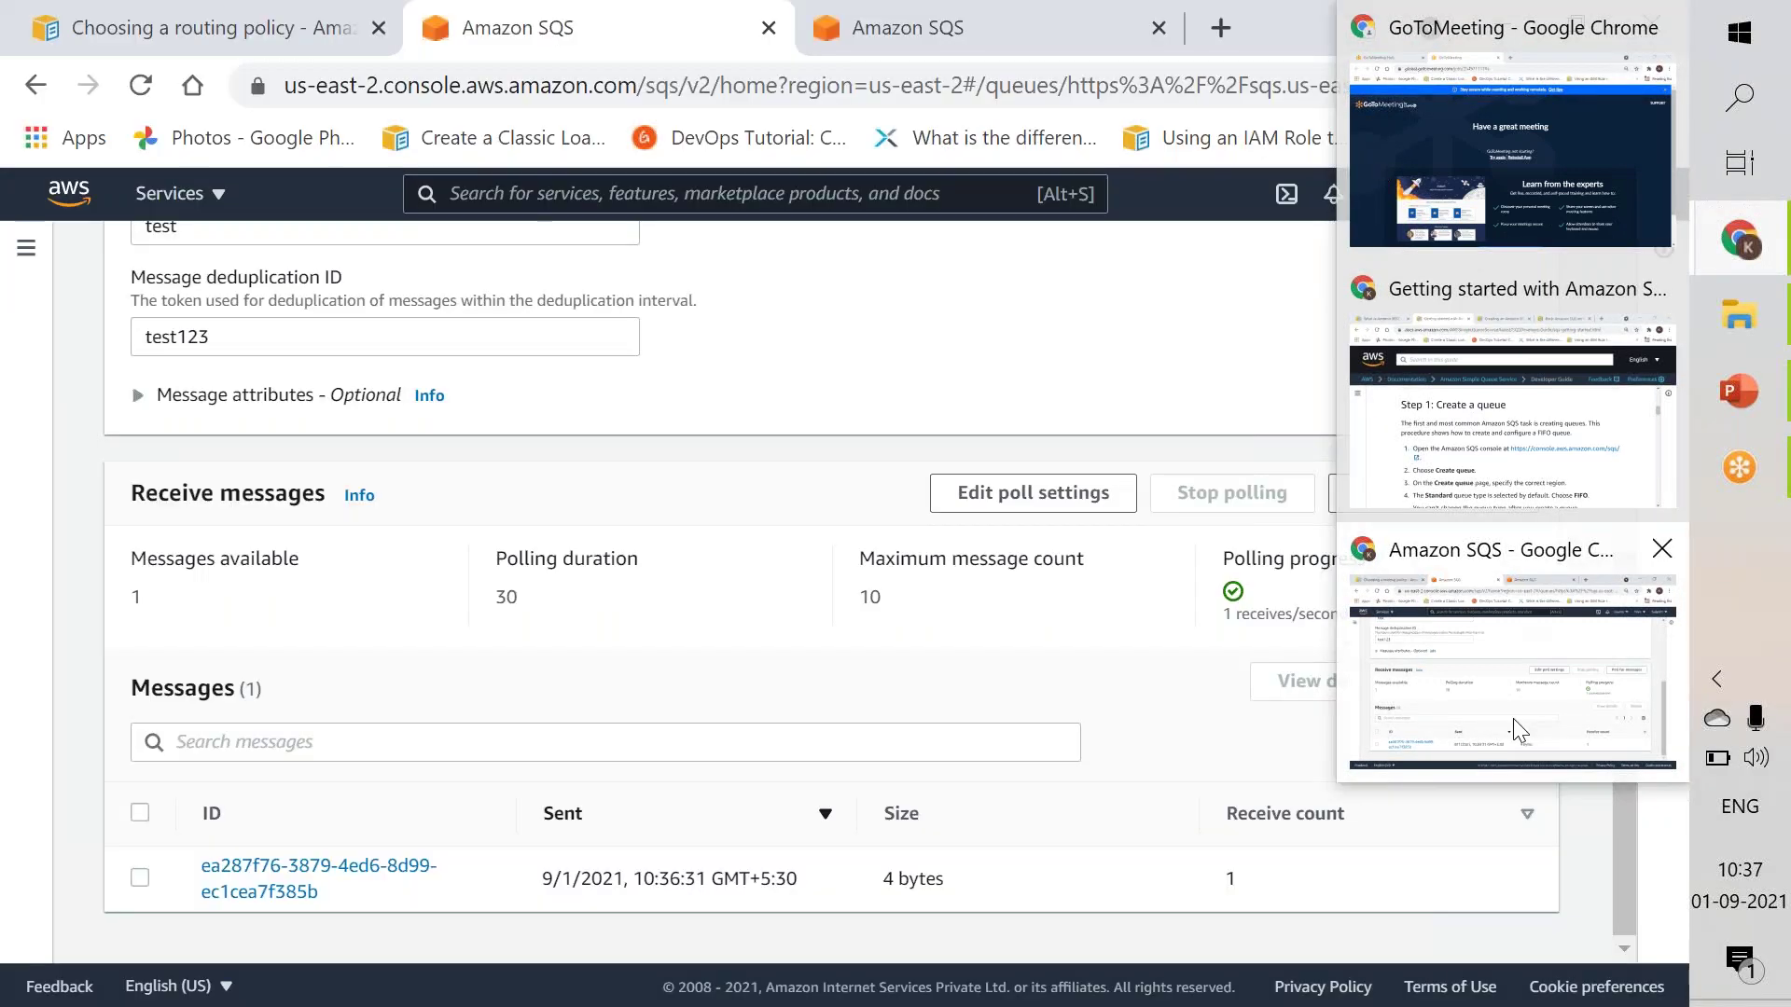
click(1513, 718)
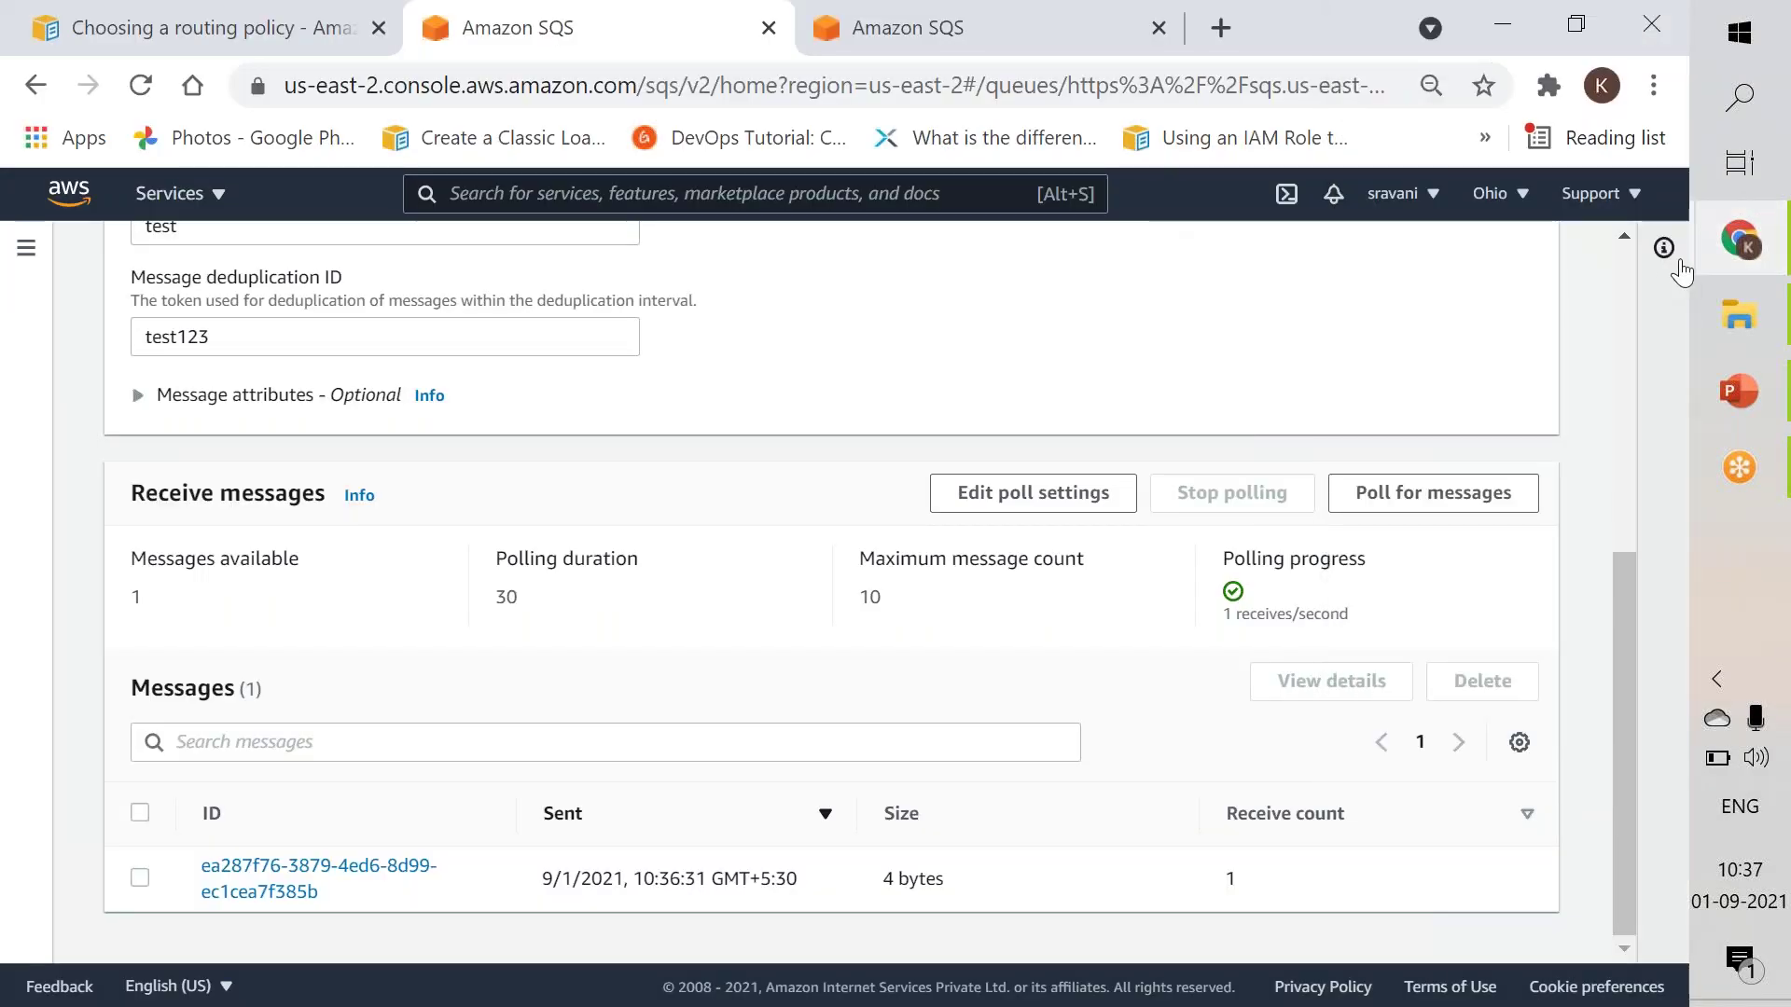
mouse_move(1726, 255)
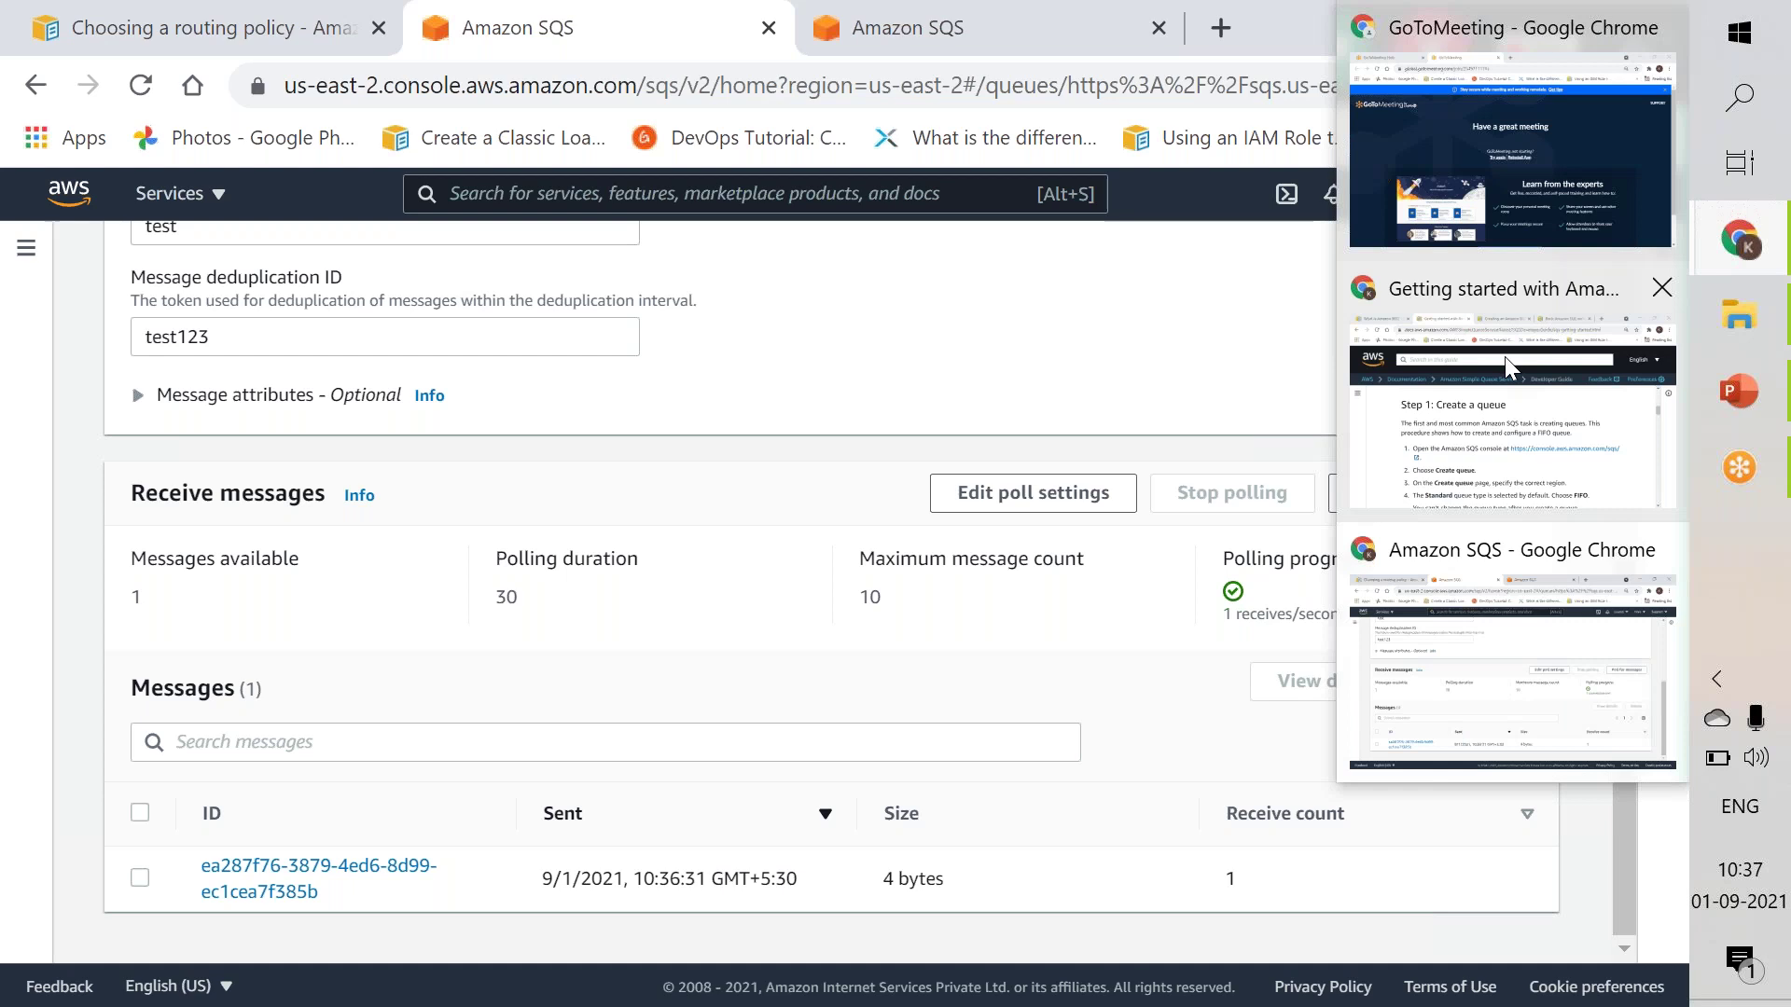
click(1503, 356)
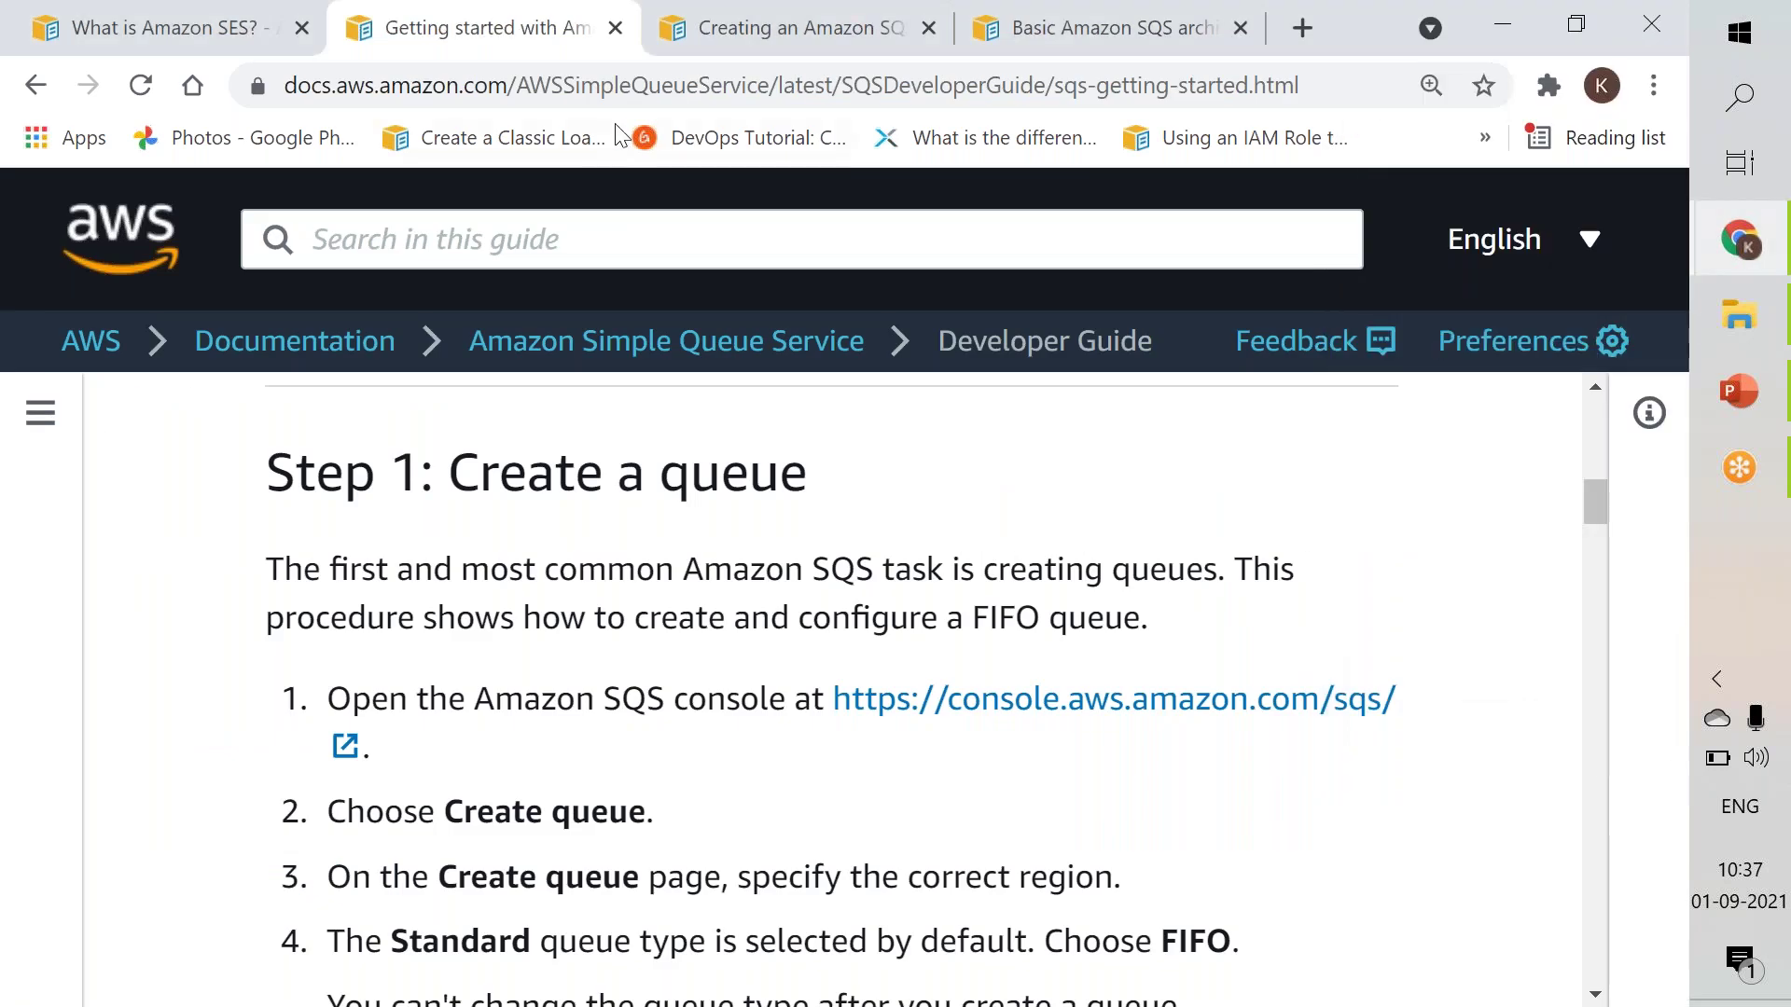
click(211, 48)
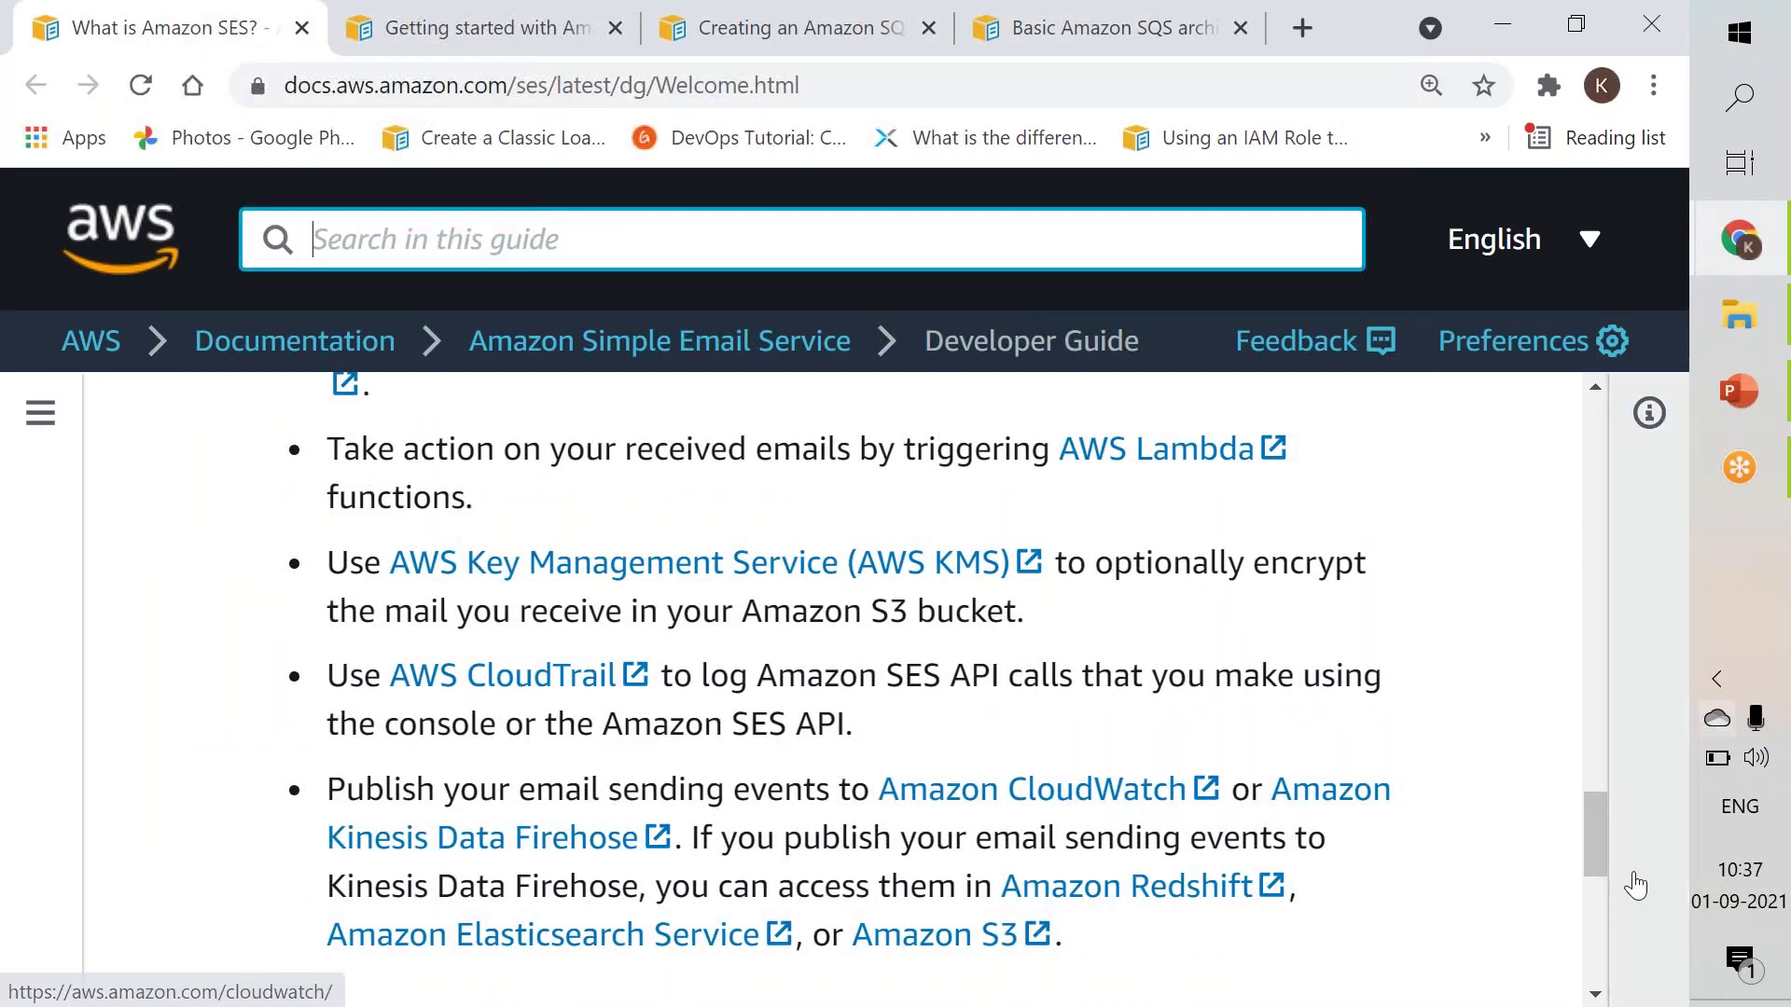
drag(1593, 859, 1655, 415)
click(1651, 413)
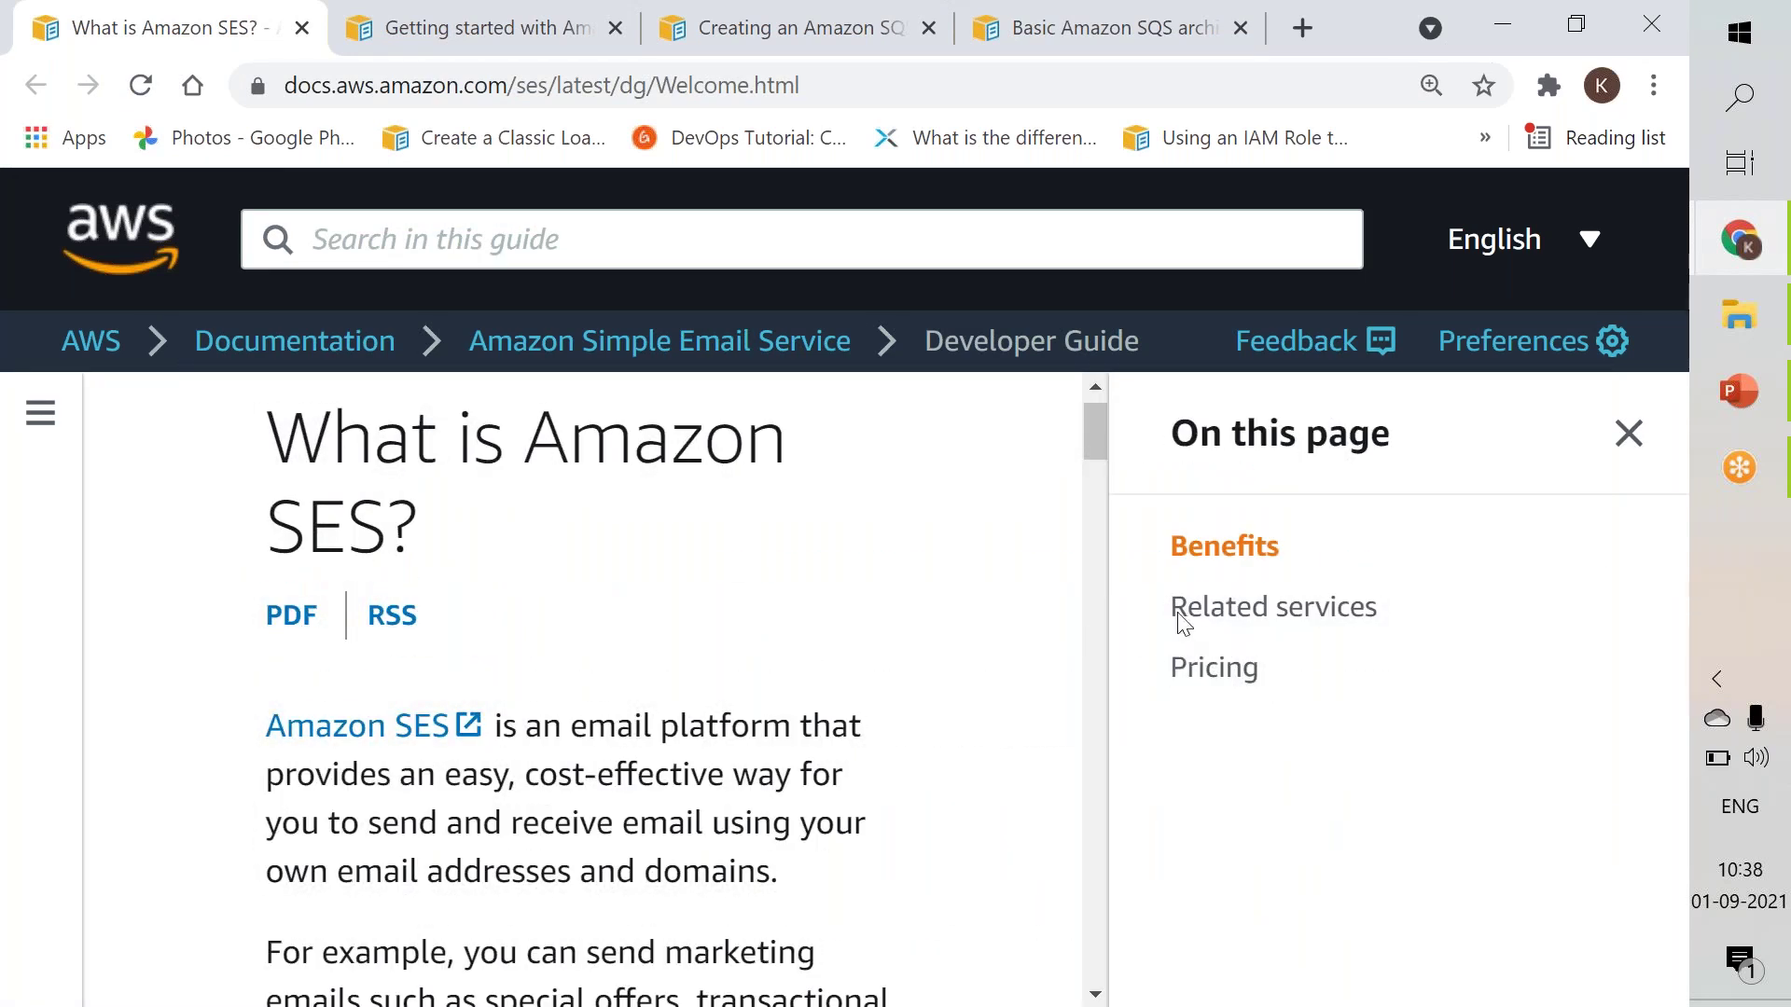
click(1629, 432)
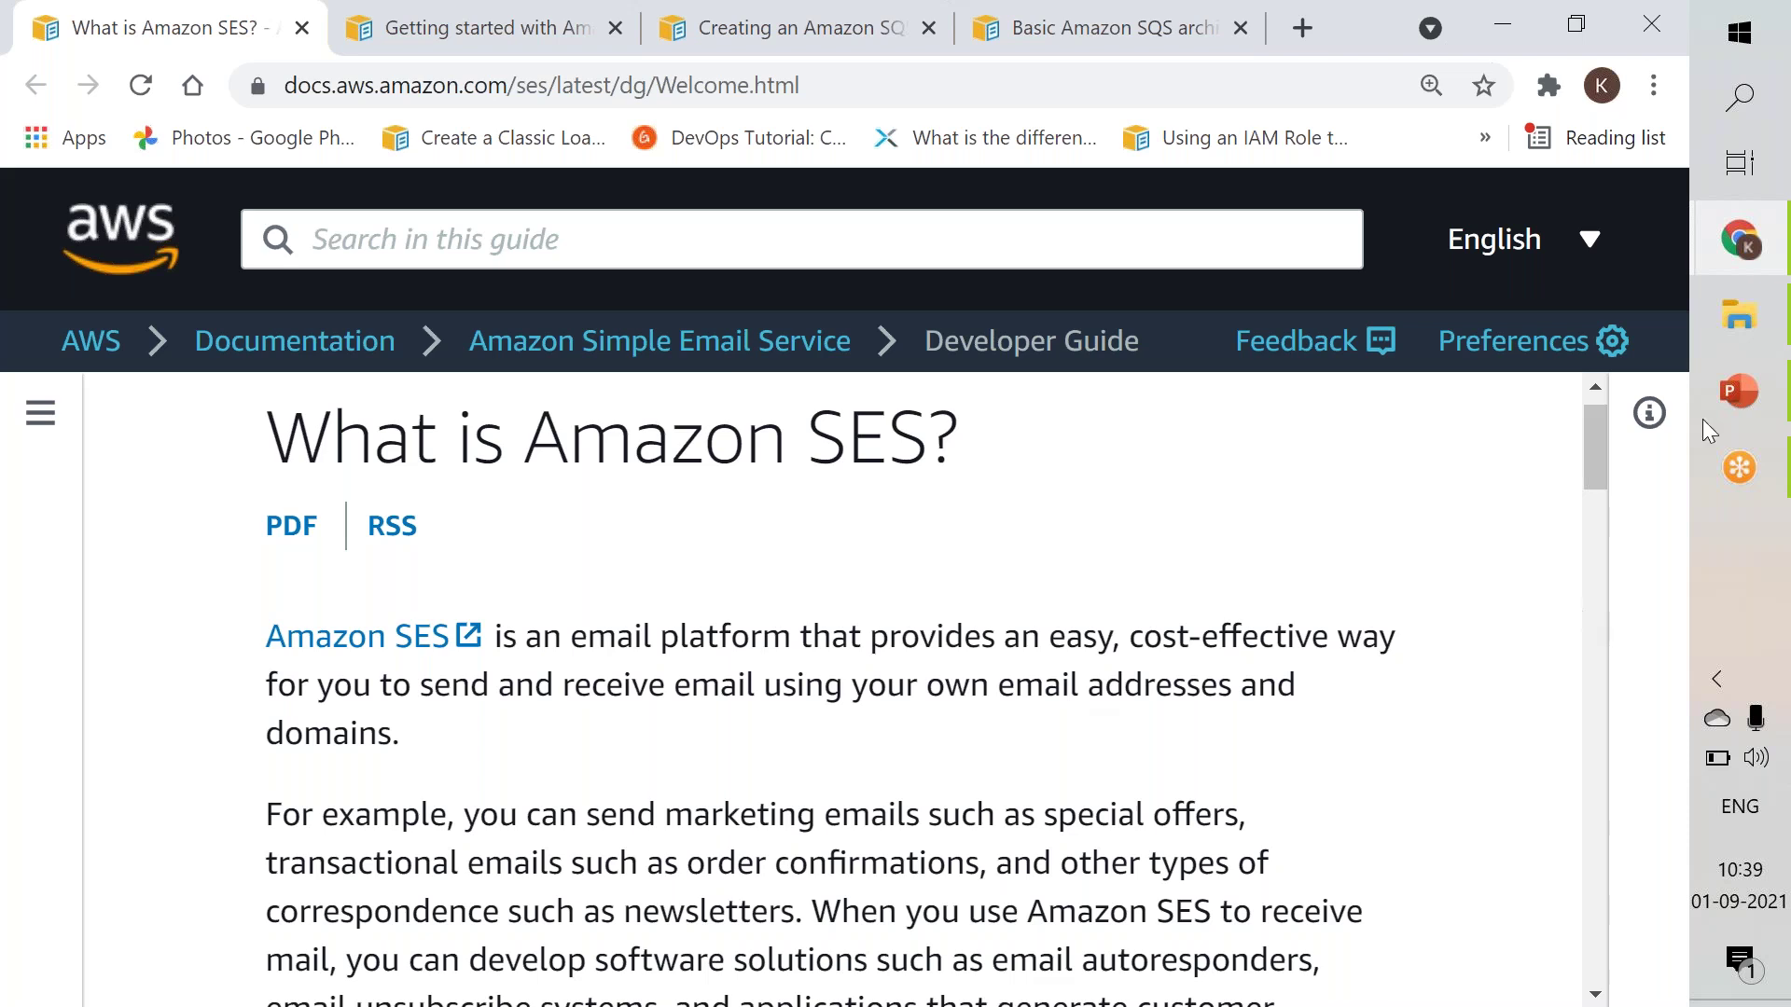
mouse_move(1740, 231)
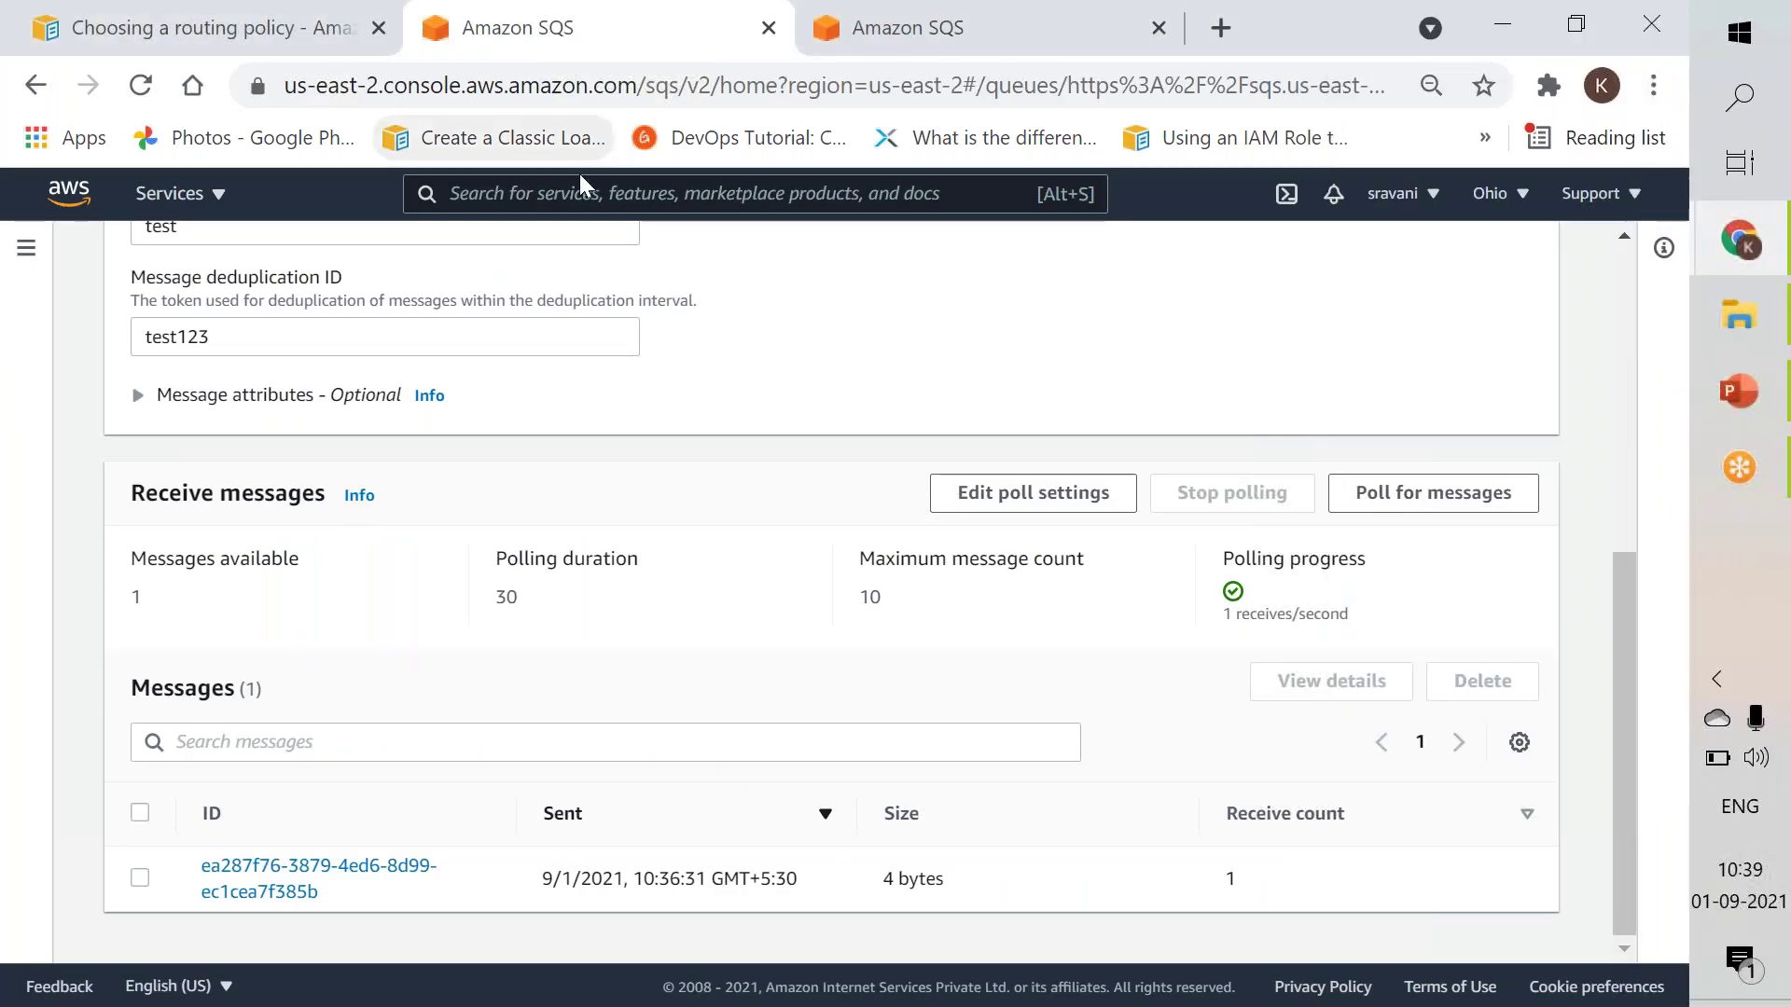
Search for route53, open Route 53, dismiss the recovery notice, and go to Registered domains.
click(567, 187)
text(rou)
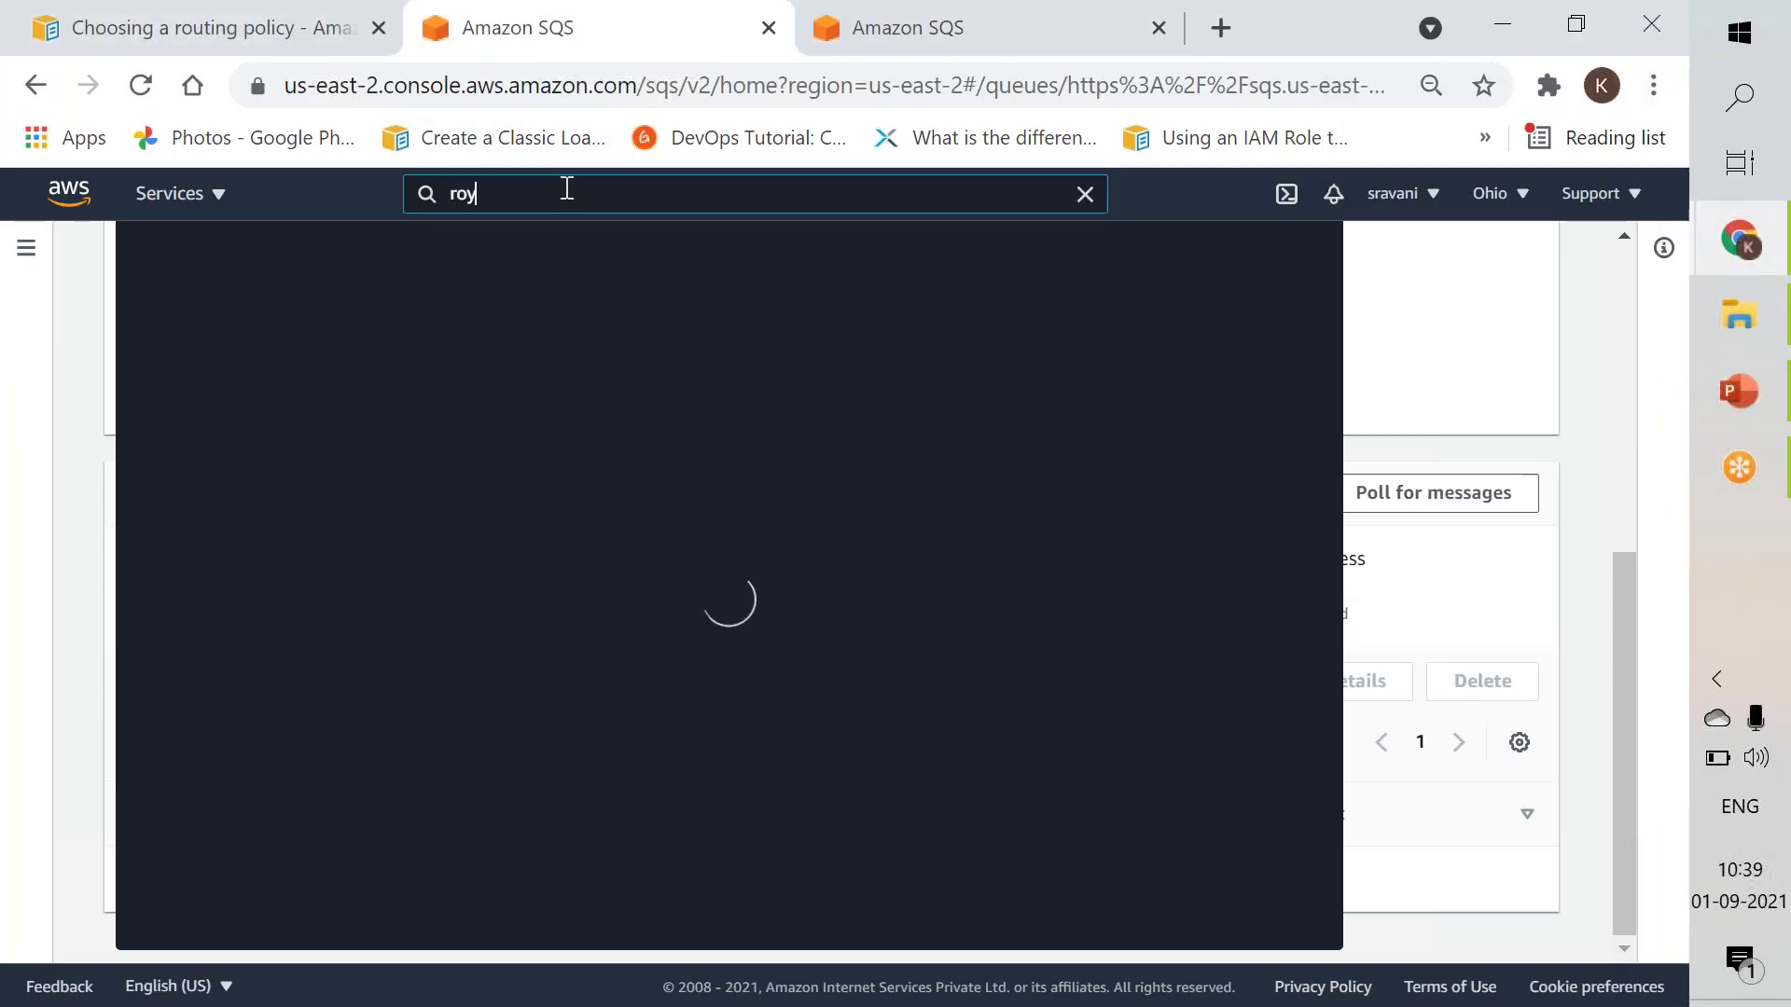
text(te53)
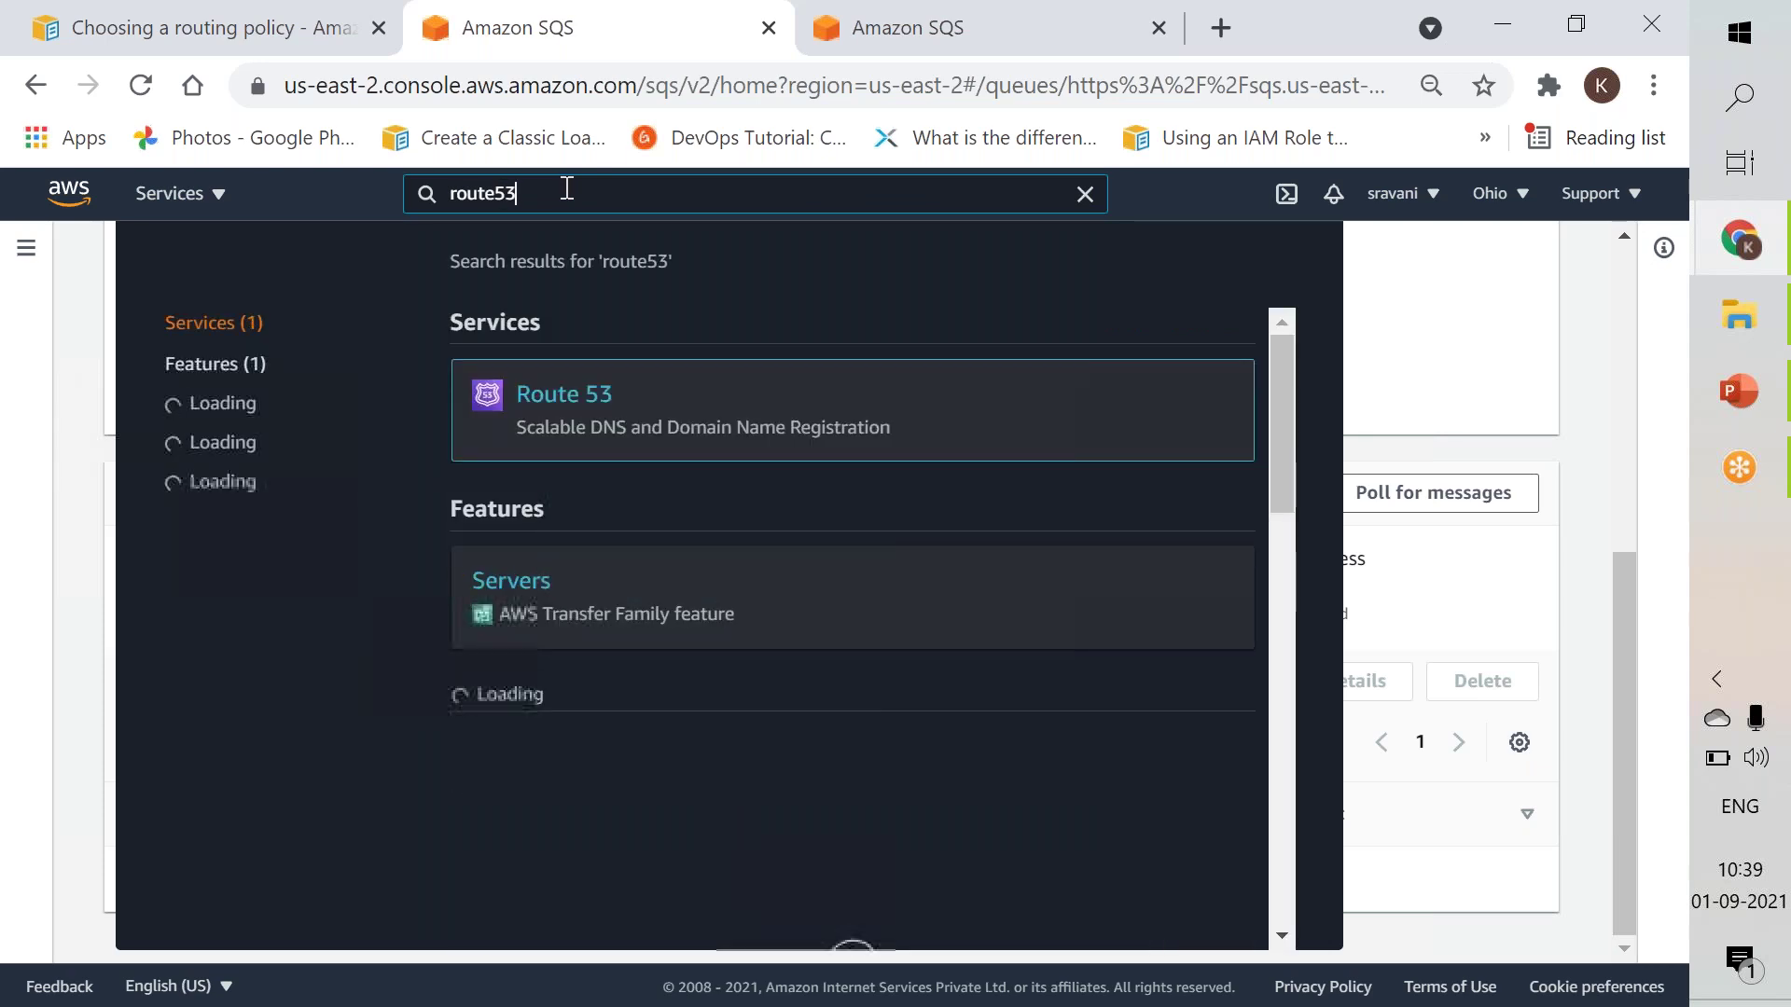
click(552, 394)
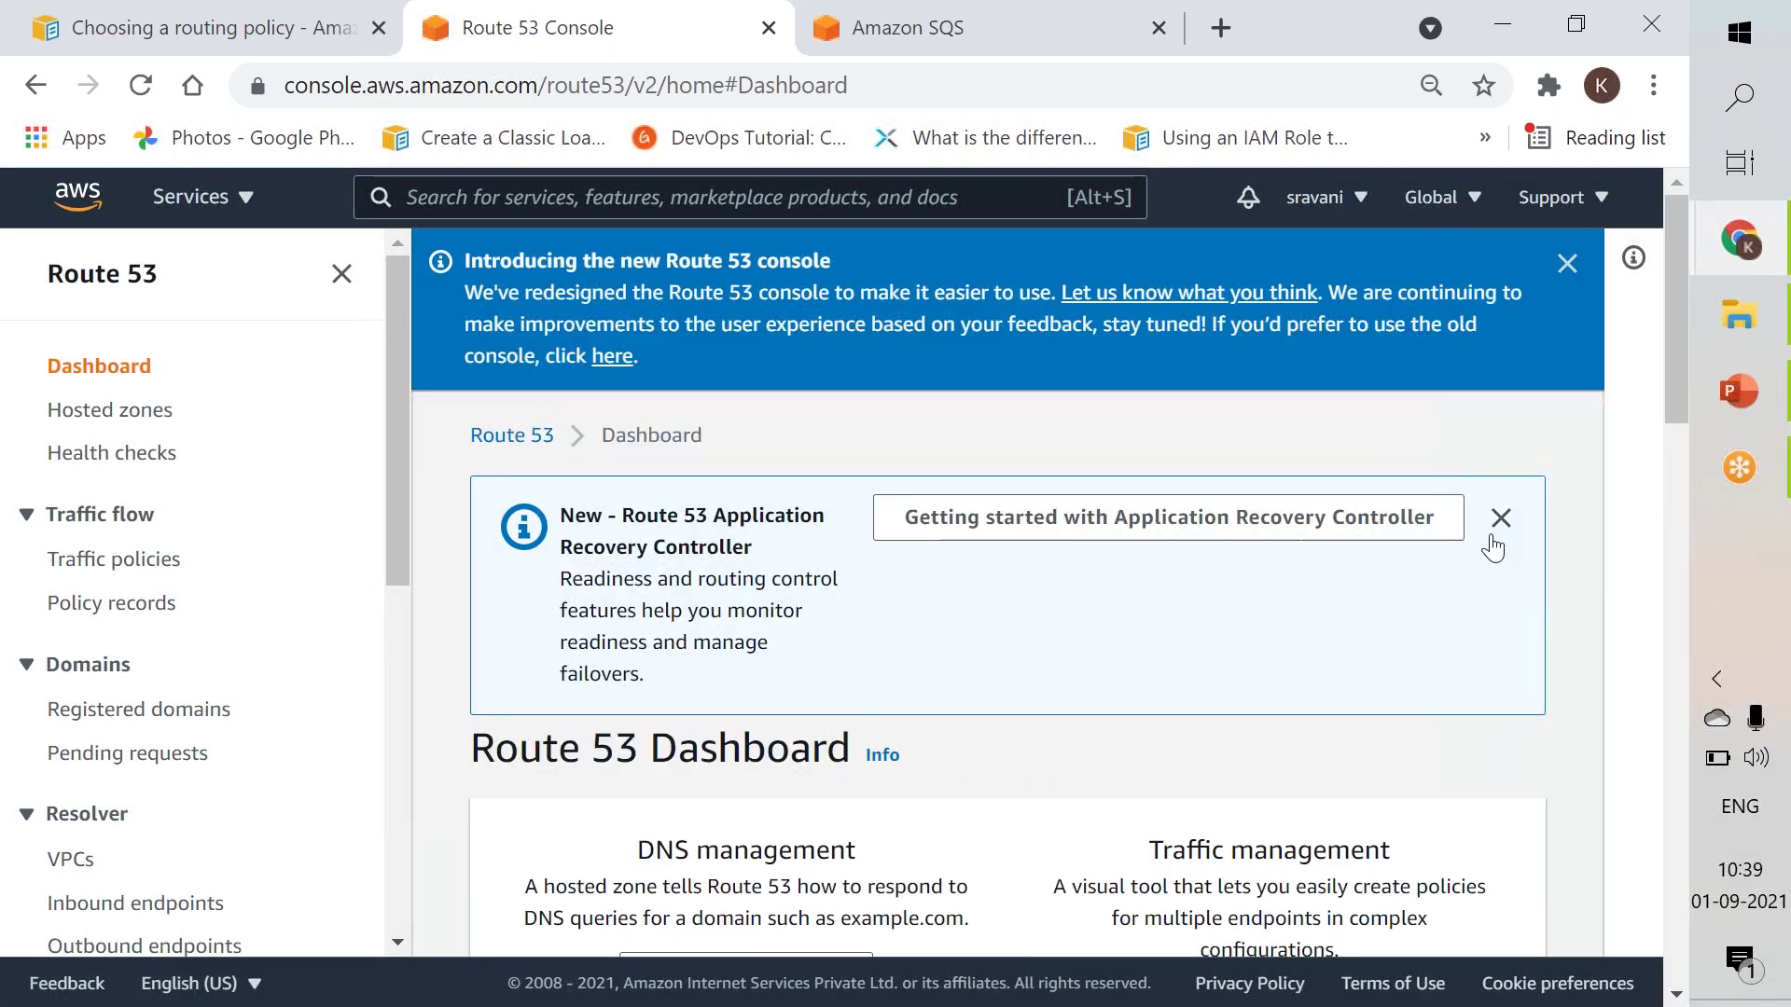
click(1496, 531)
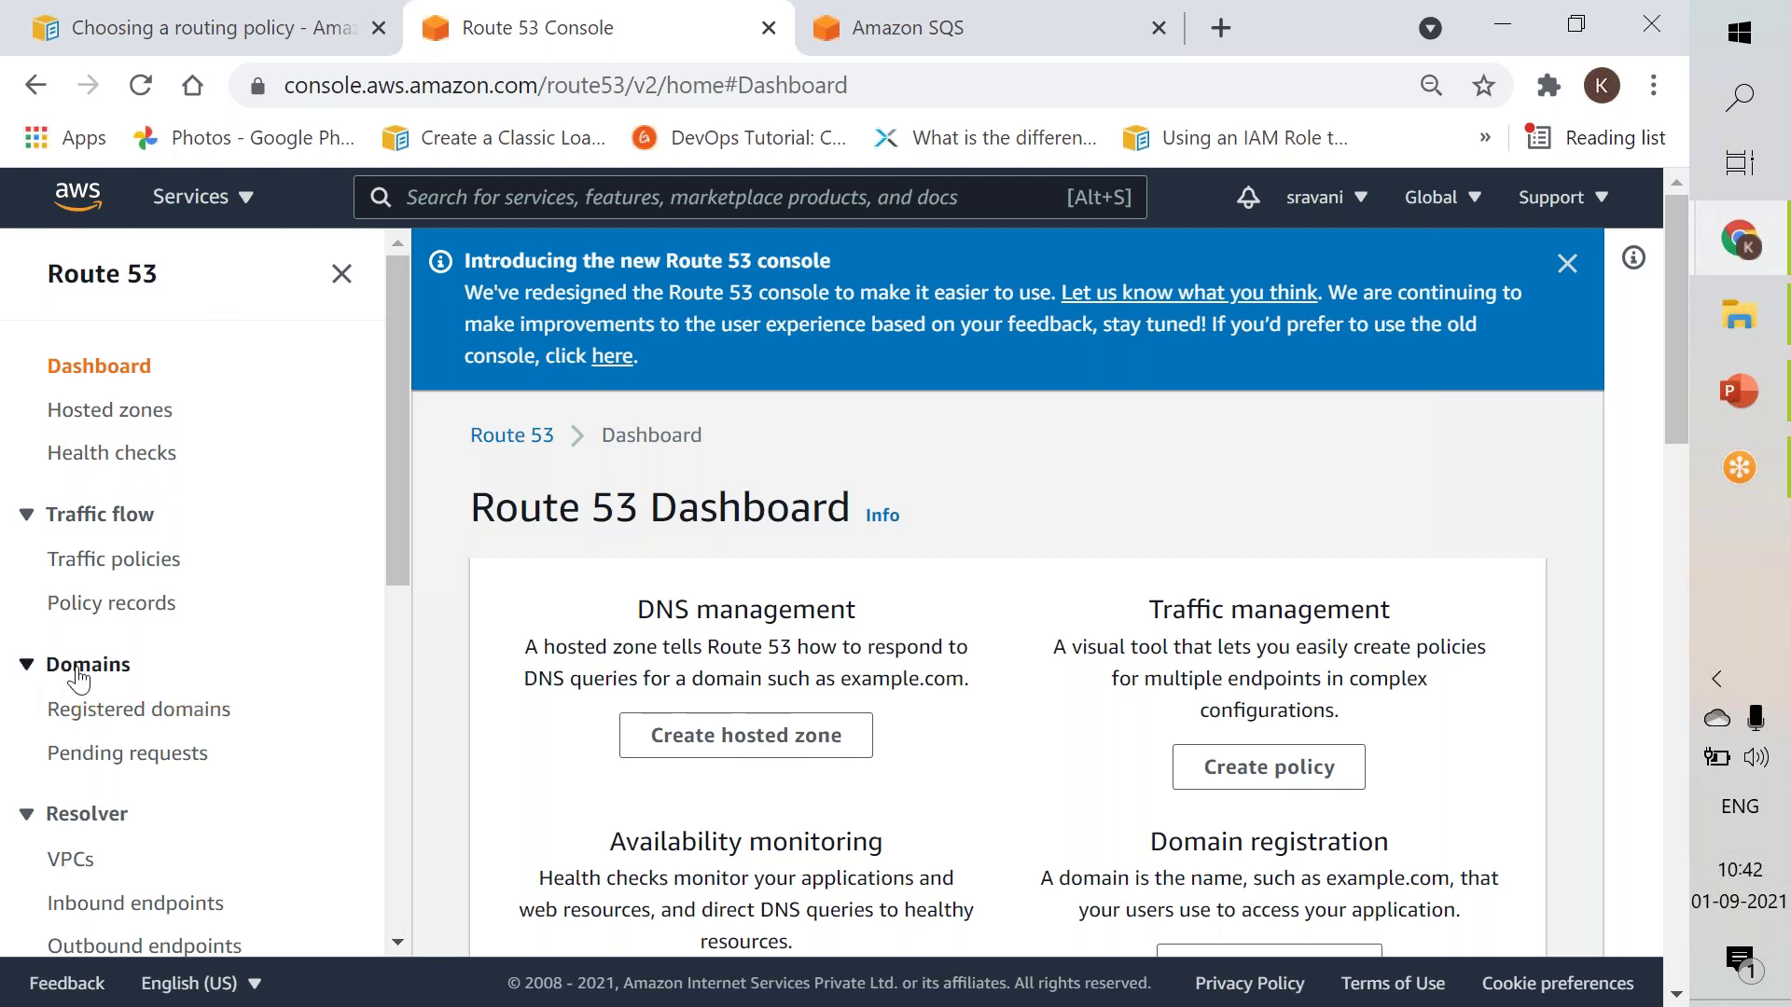
click(84, 714)
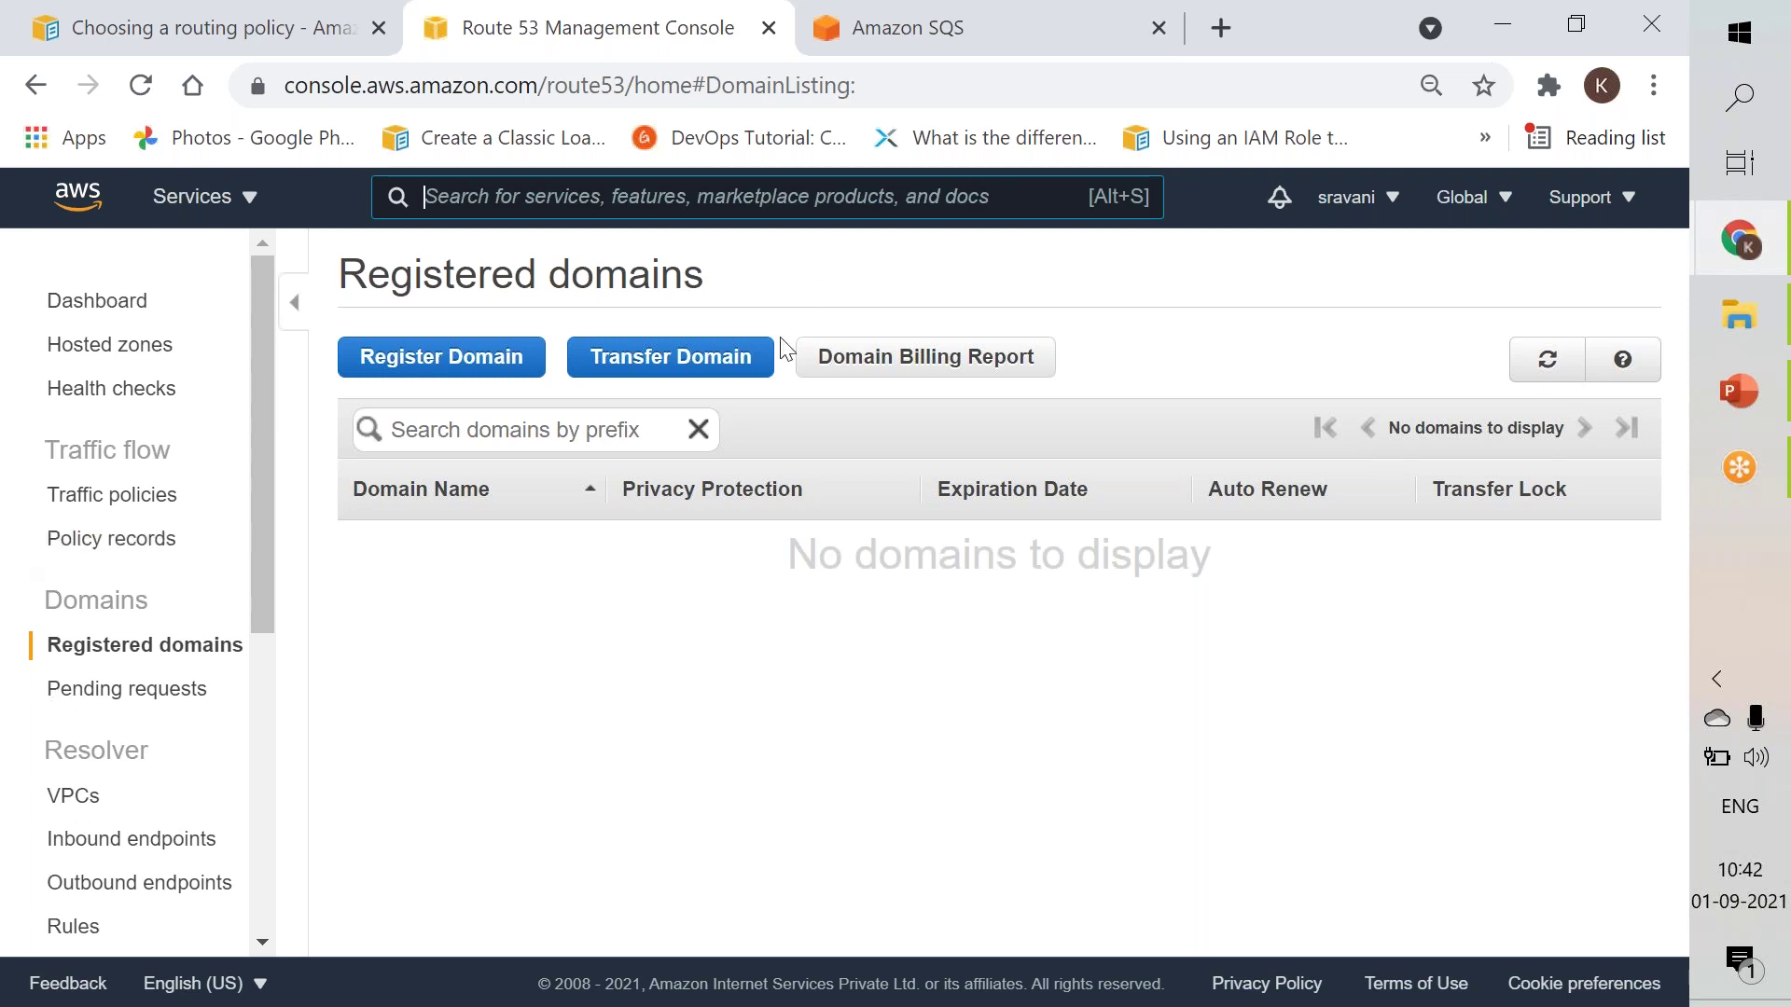
Begin registering a new domain from the empty Registered domains page.
click(489, 371)
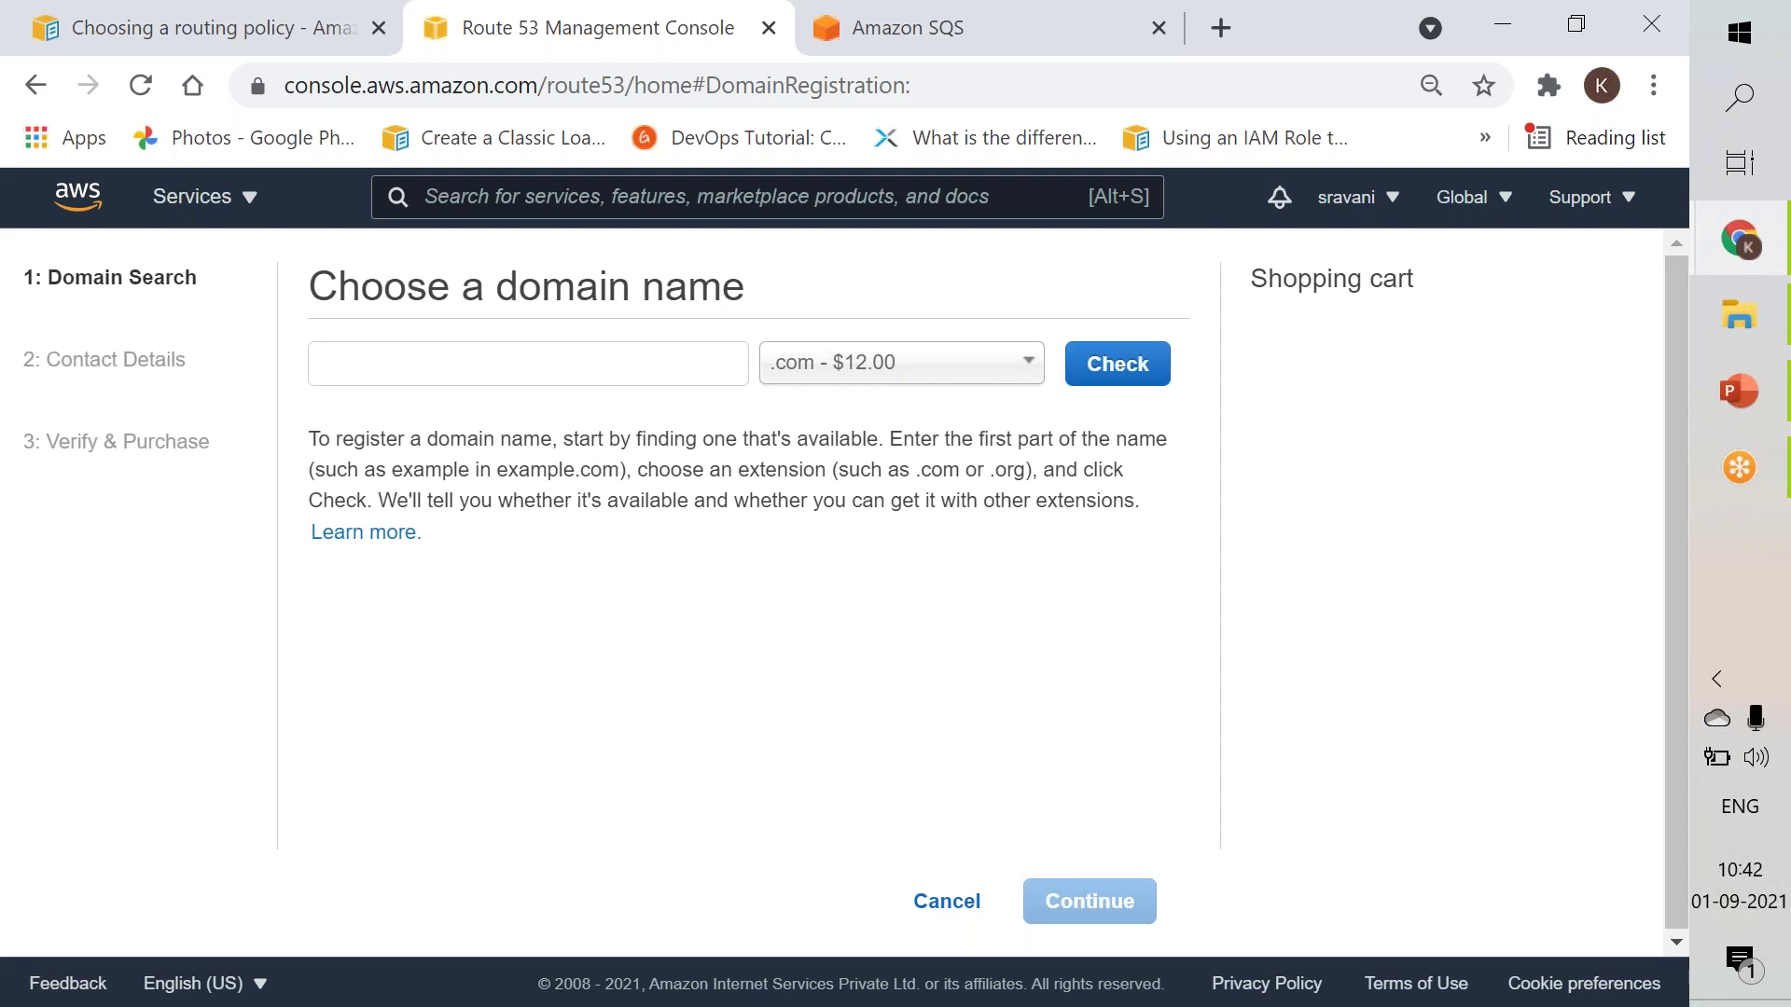
Look up amazon.com availability and view the related .com suggestions at $12.00 per year.
click(528, 364)
text(amamzon)
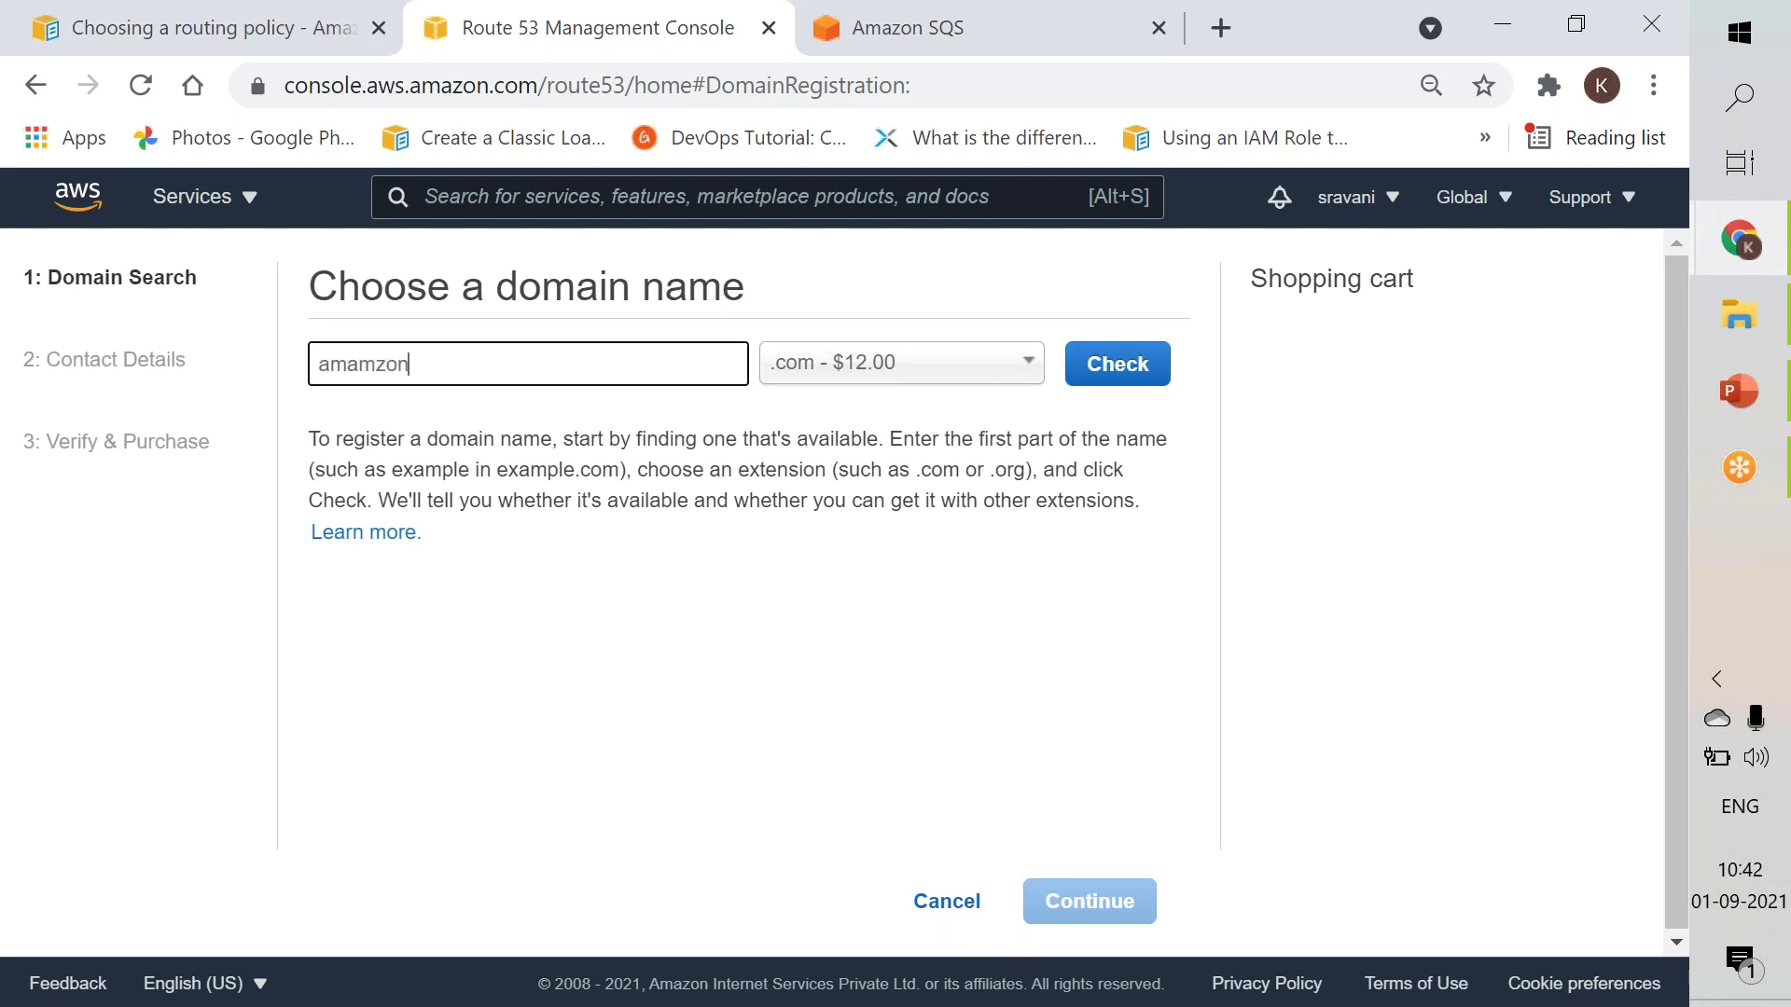
key(BackSpace)
key(BackSpace)
key(BackSpace)
key(BackSpace)
text(zon)
click(1148, 387)
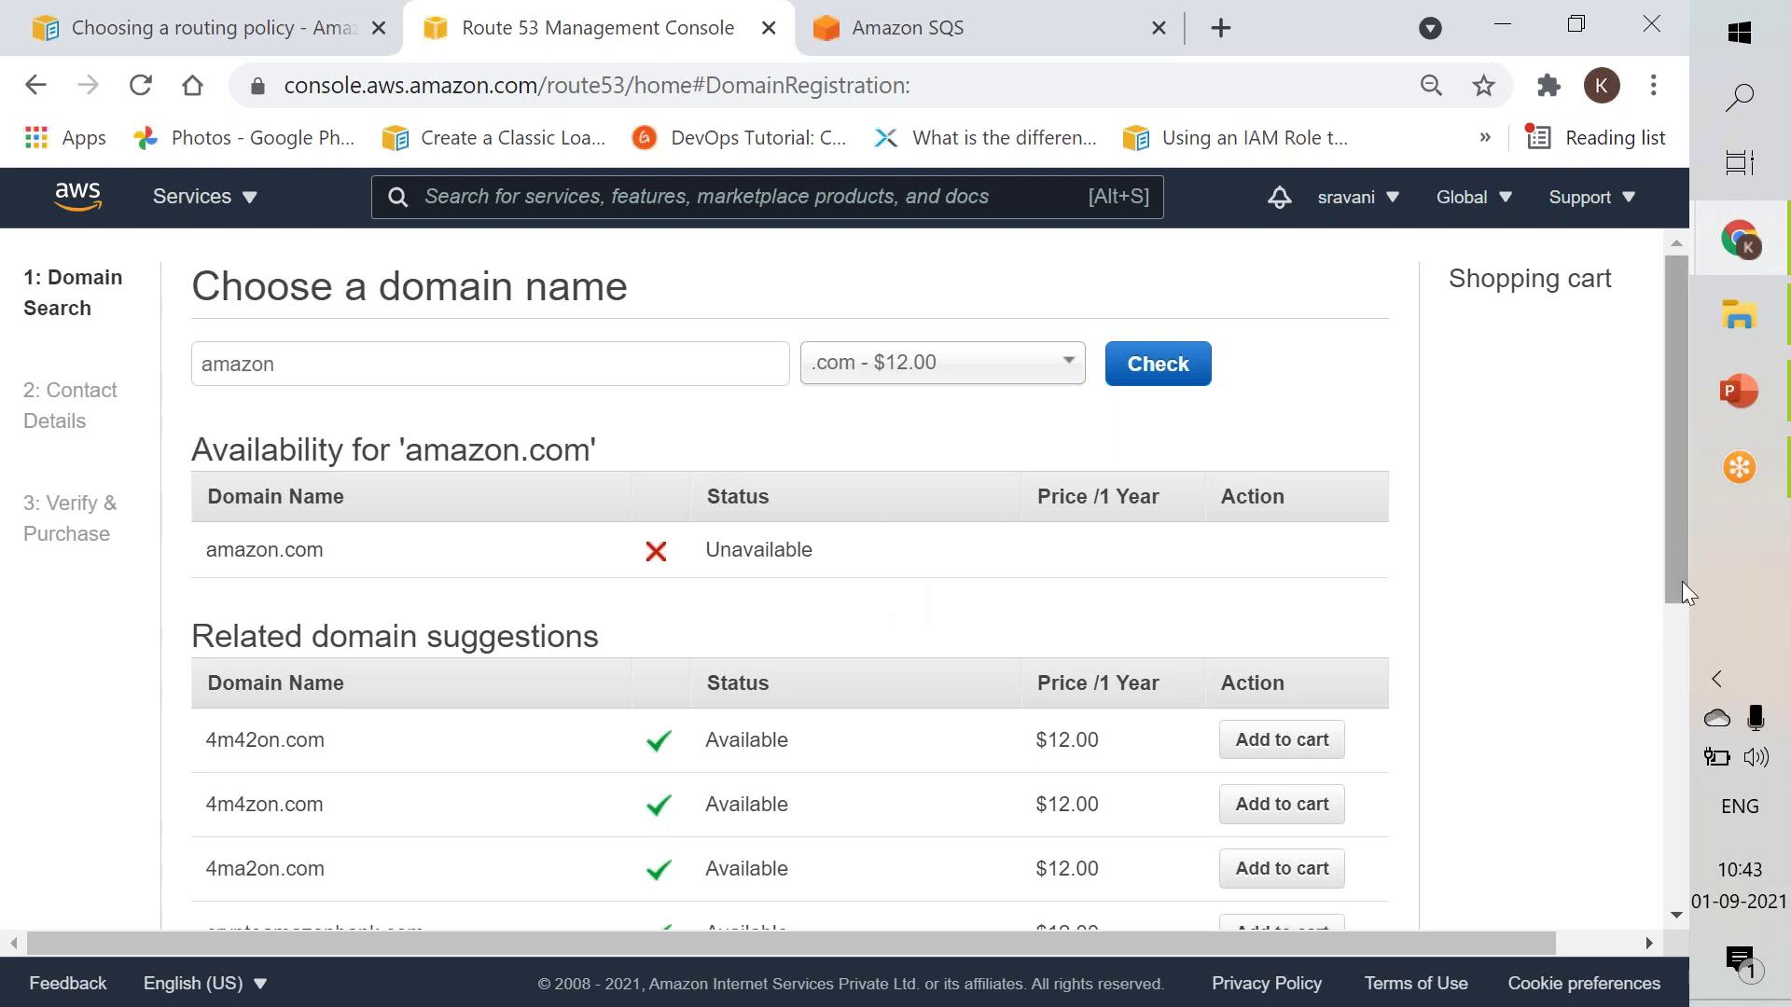
drag(1682, 581, 1679, 779)
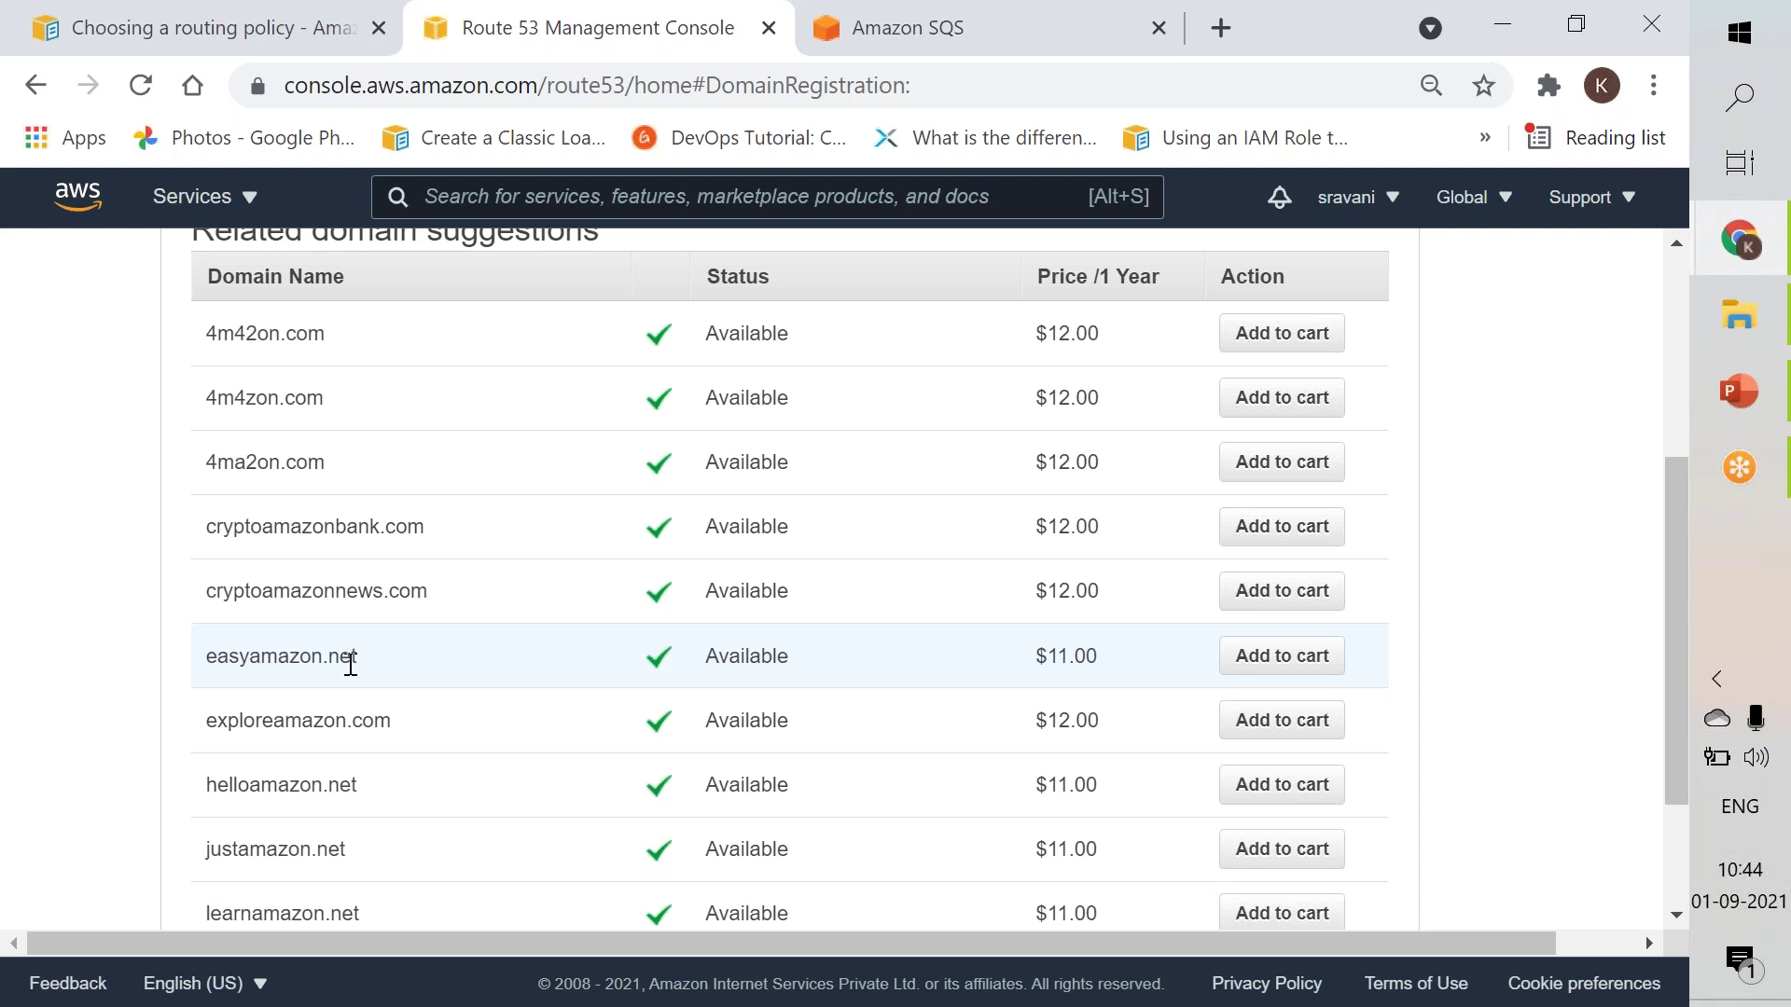
double_click(351, 664)
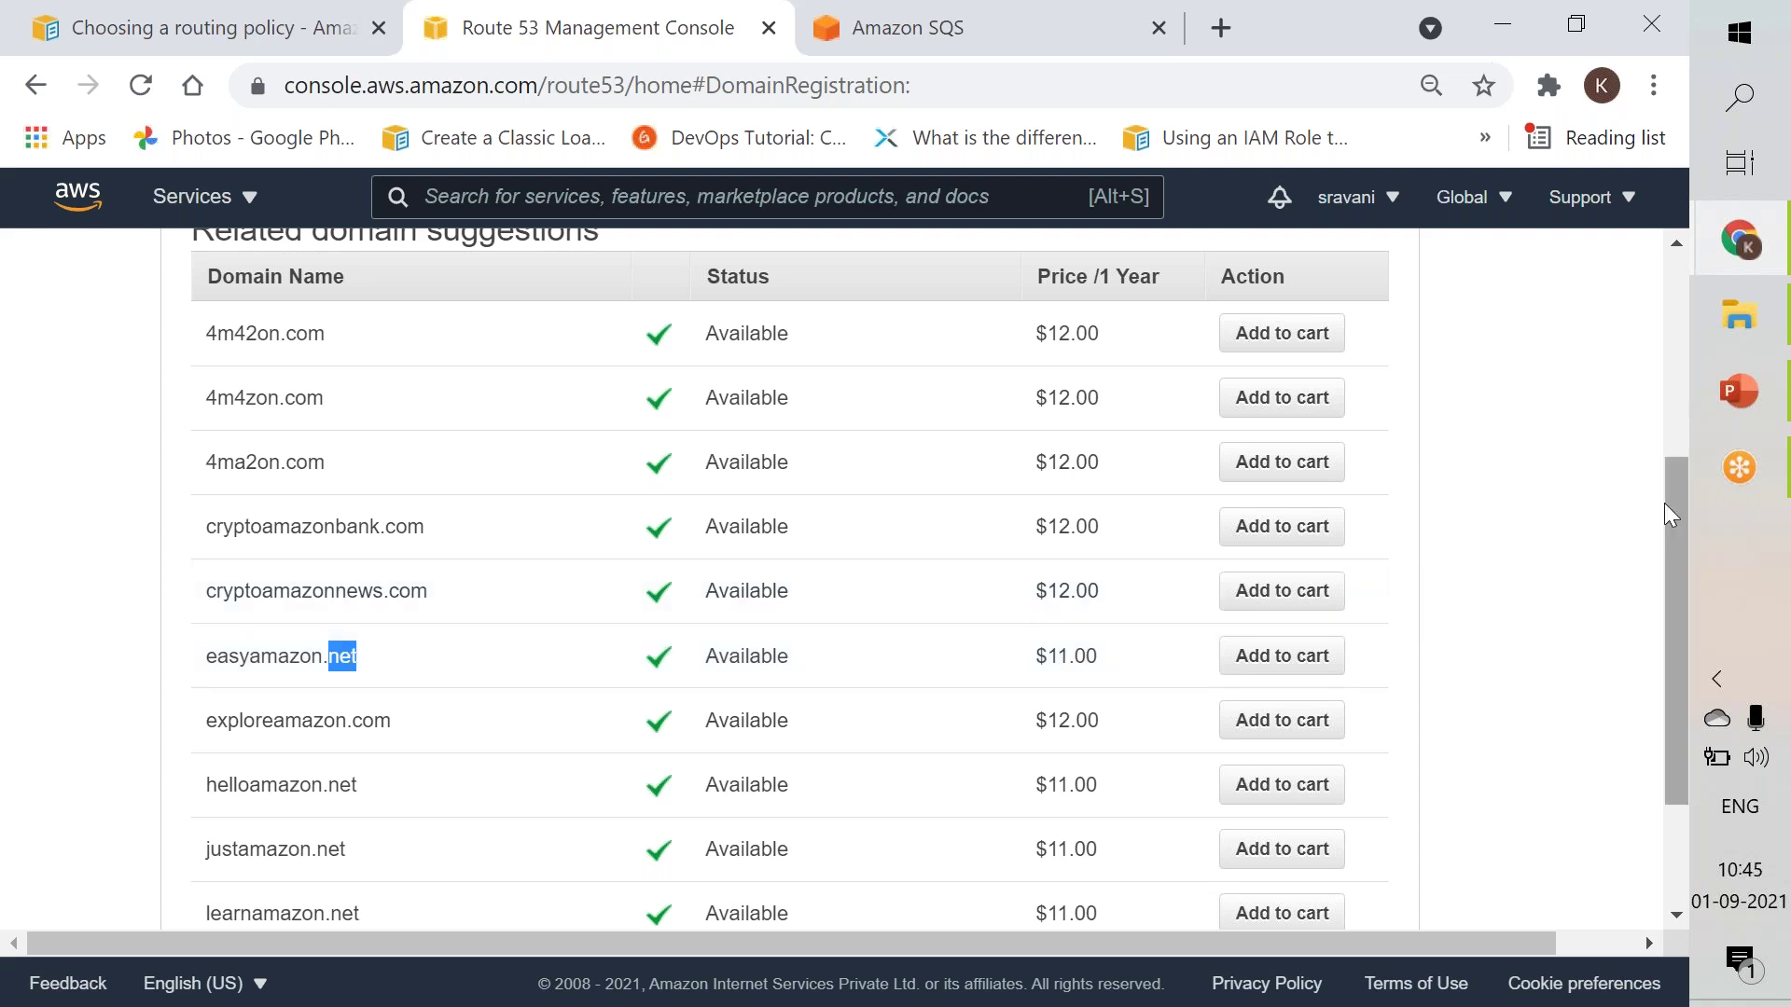
Switch the extension to .org - $12.00 and check whether amazon.org is available.
click(1681, 382)
click(1045, 373)
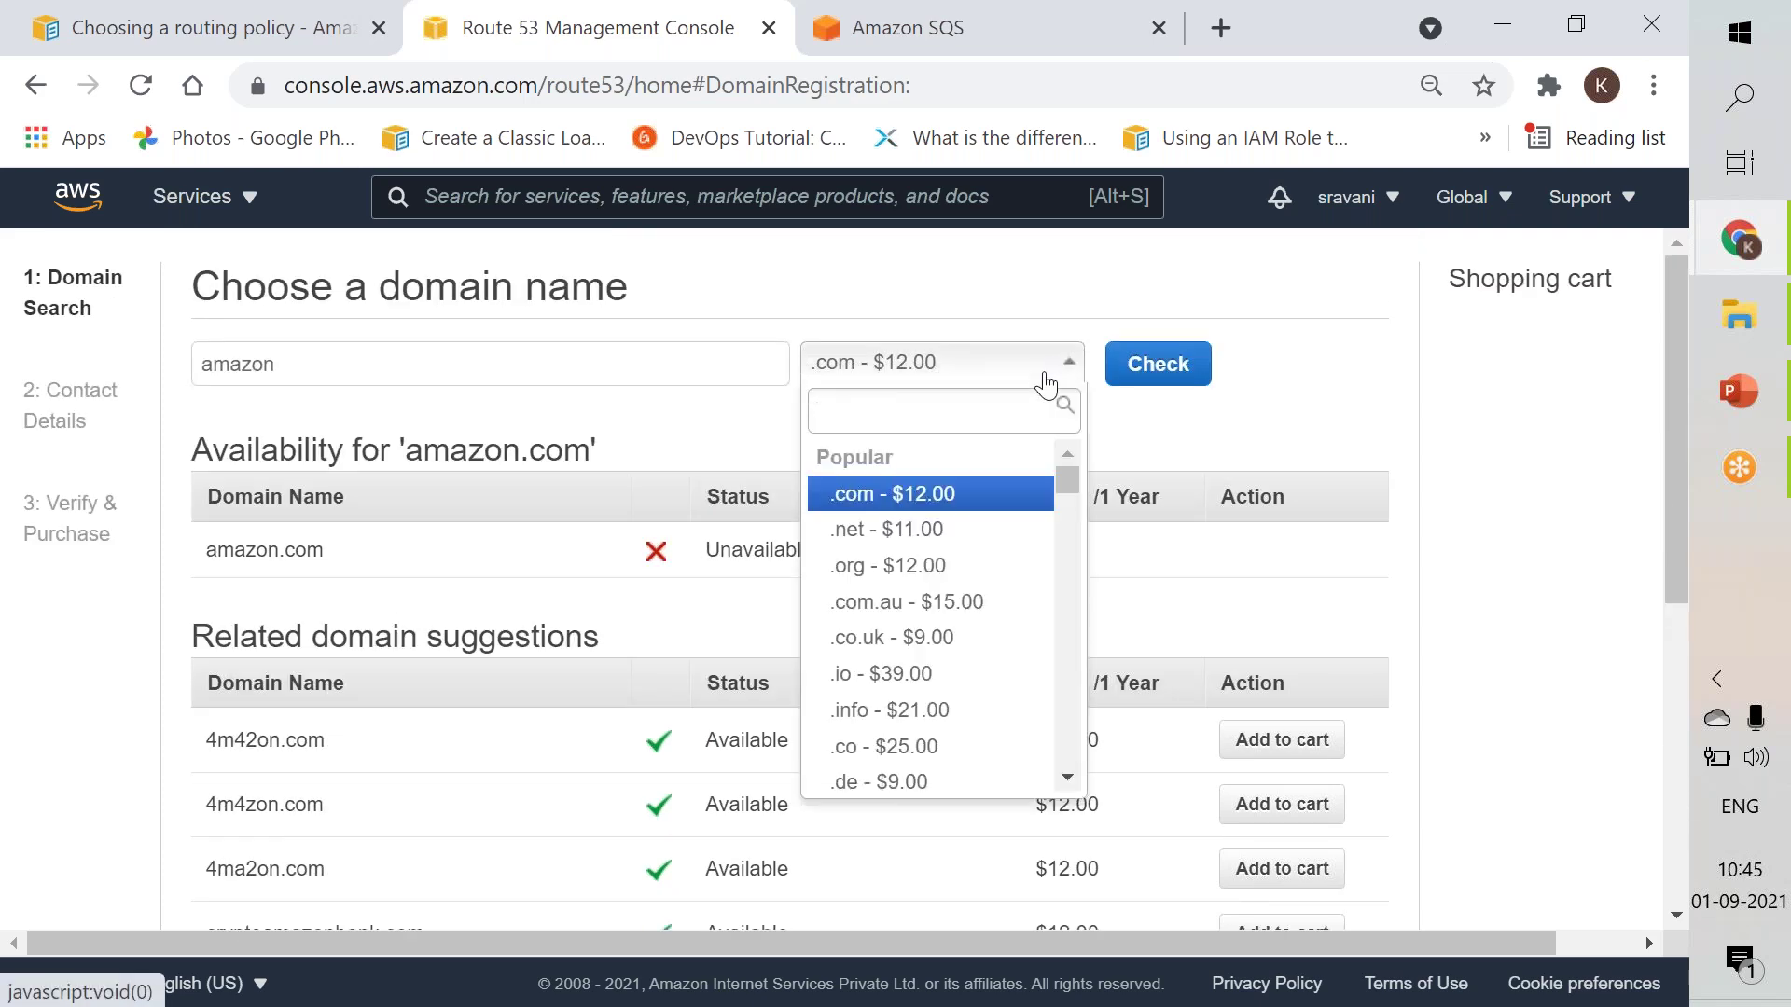
click(912, 565)
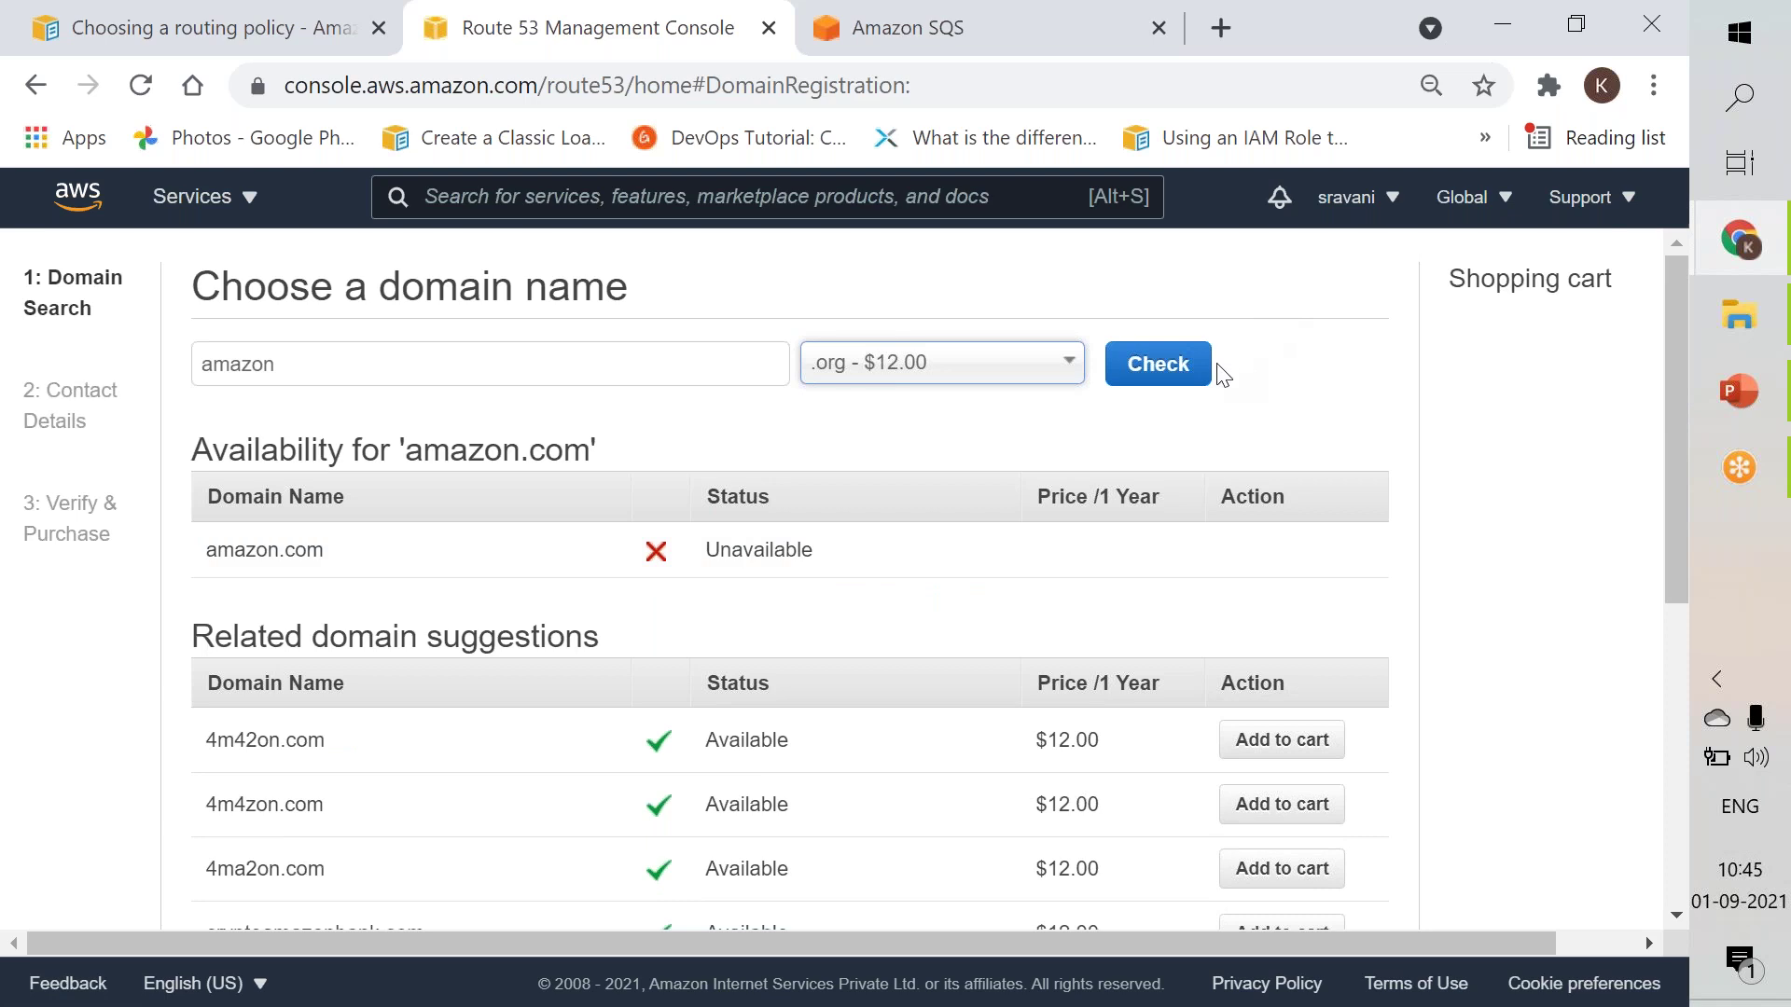
click(1176, 373)
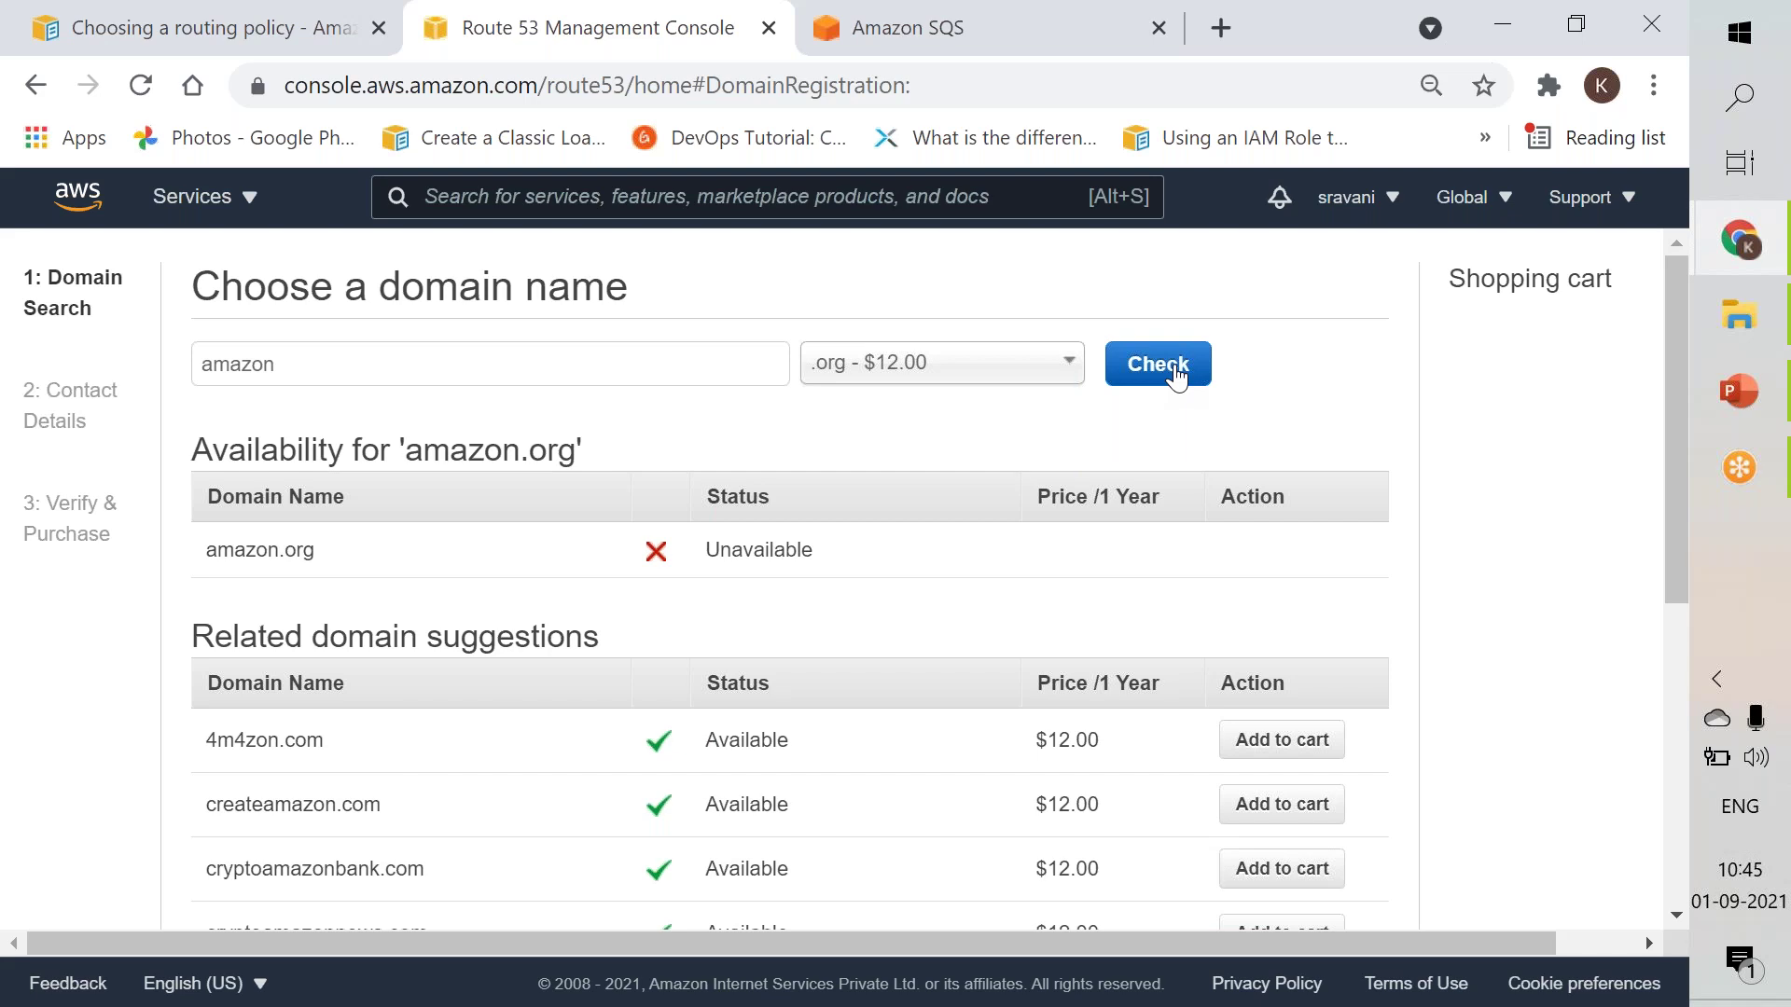
click(1045, 375)
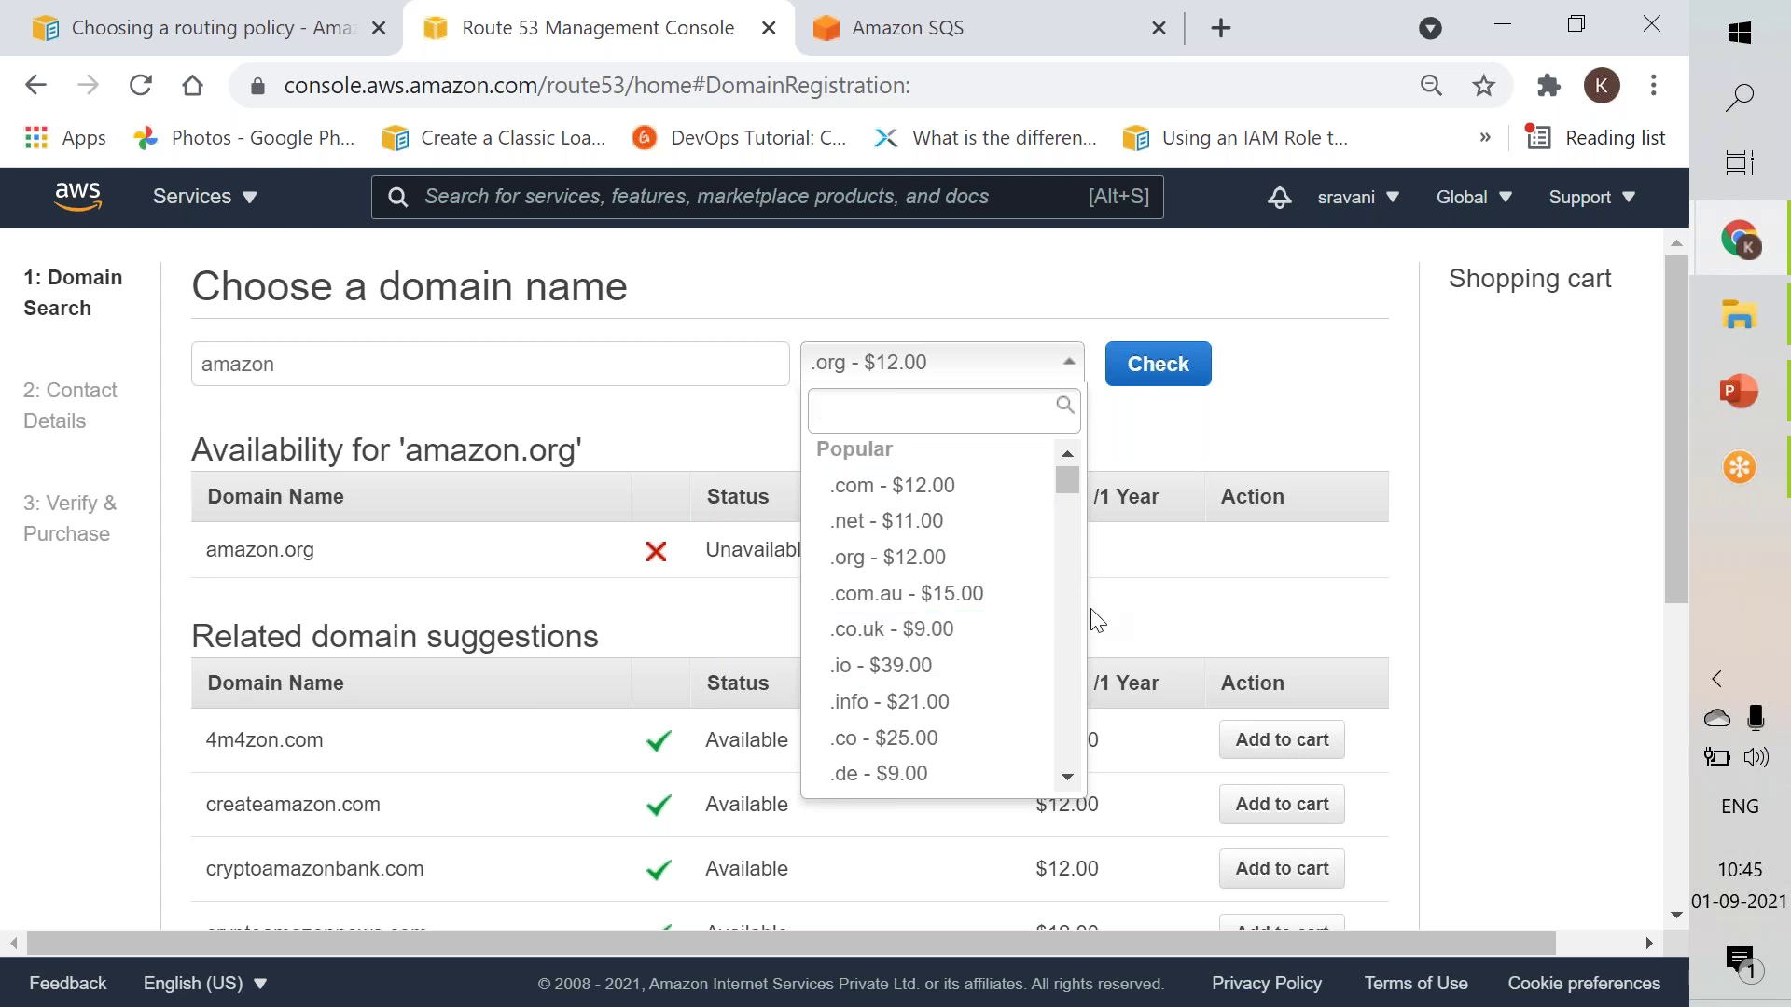
scroll(1067, 615, down, 3)
scroll(1065, 612, down, 3)
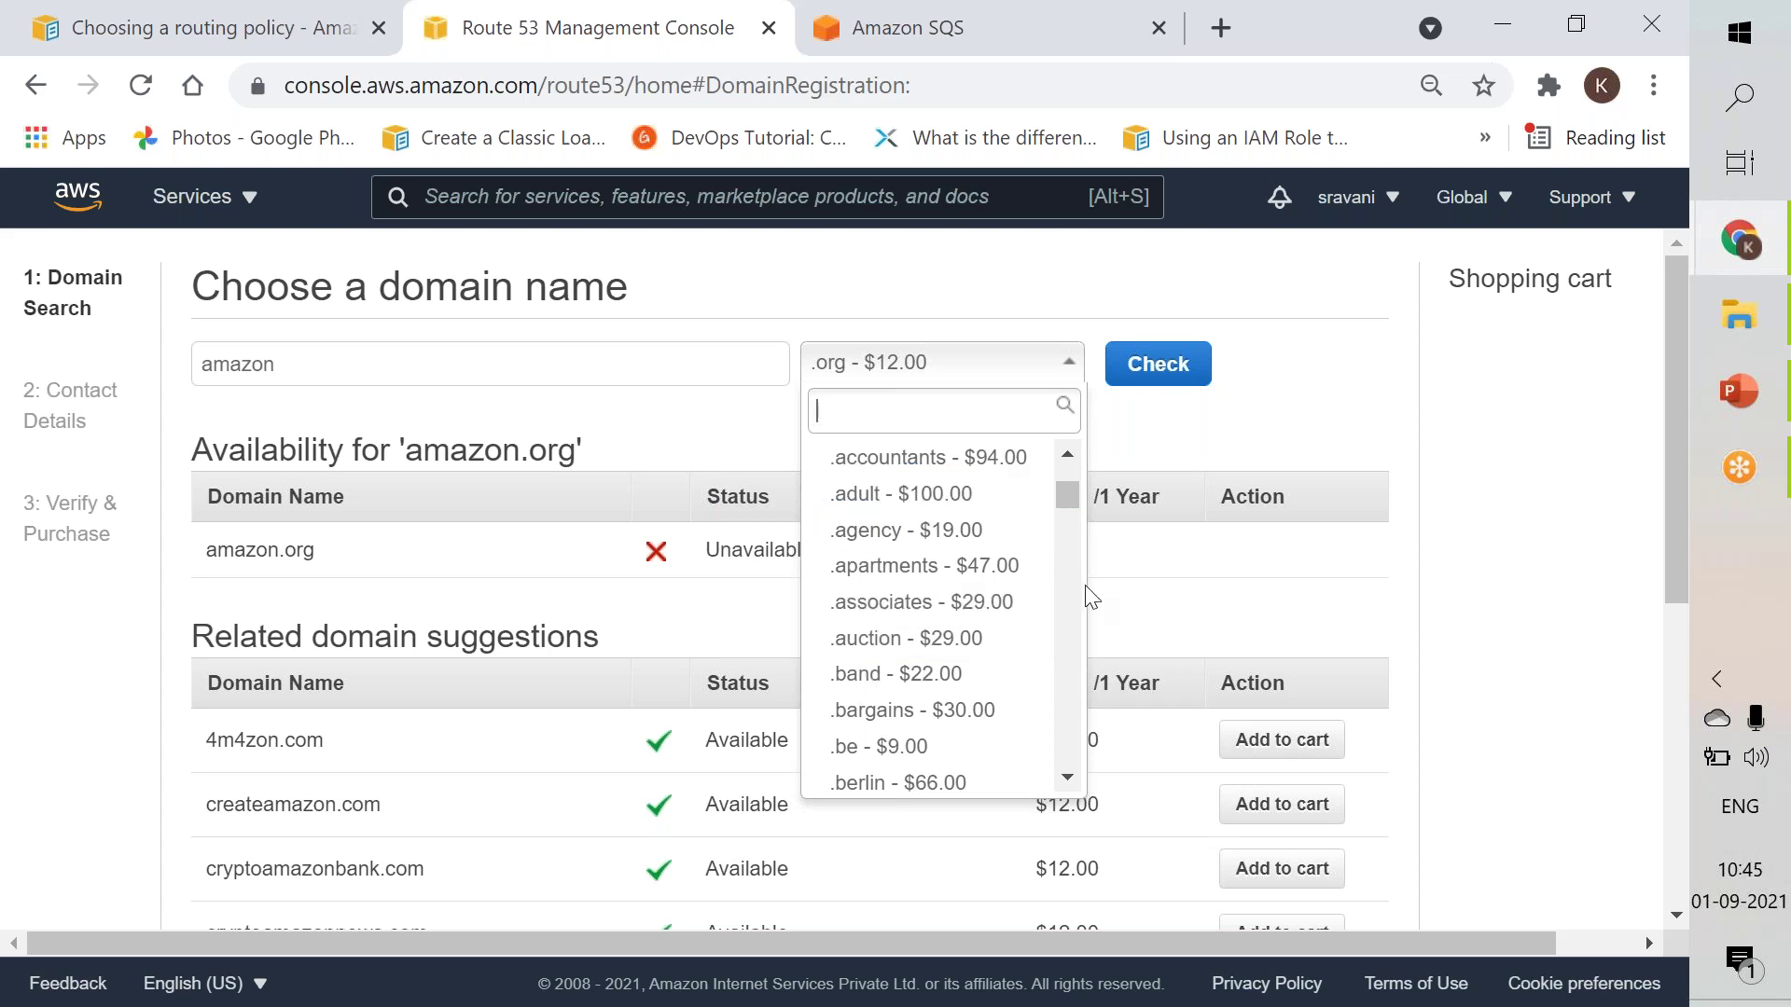
scroll(1063, 603, down, 5)
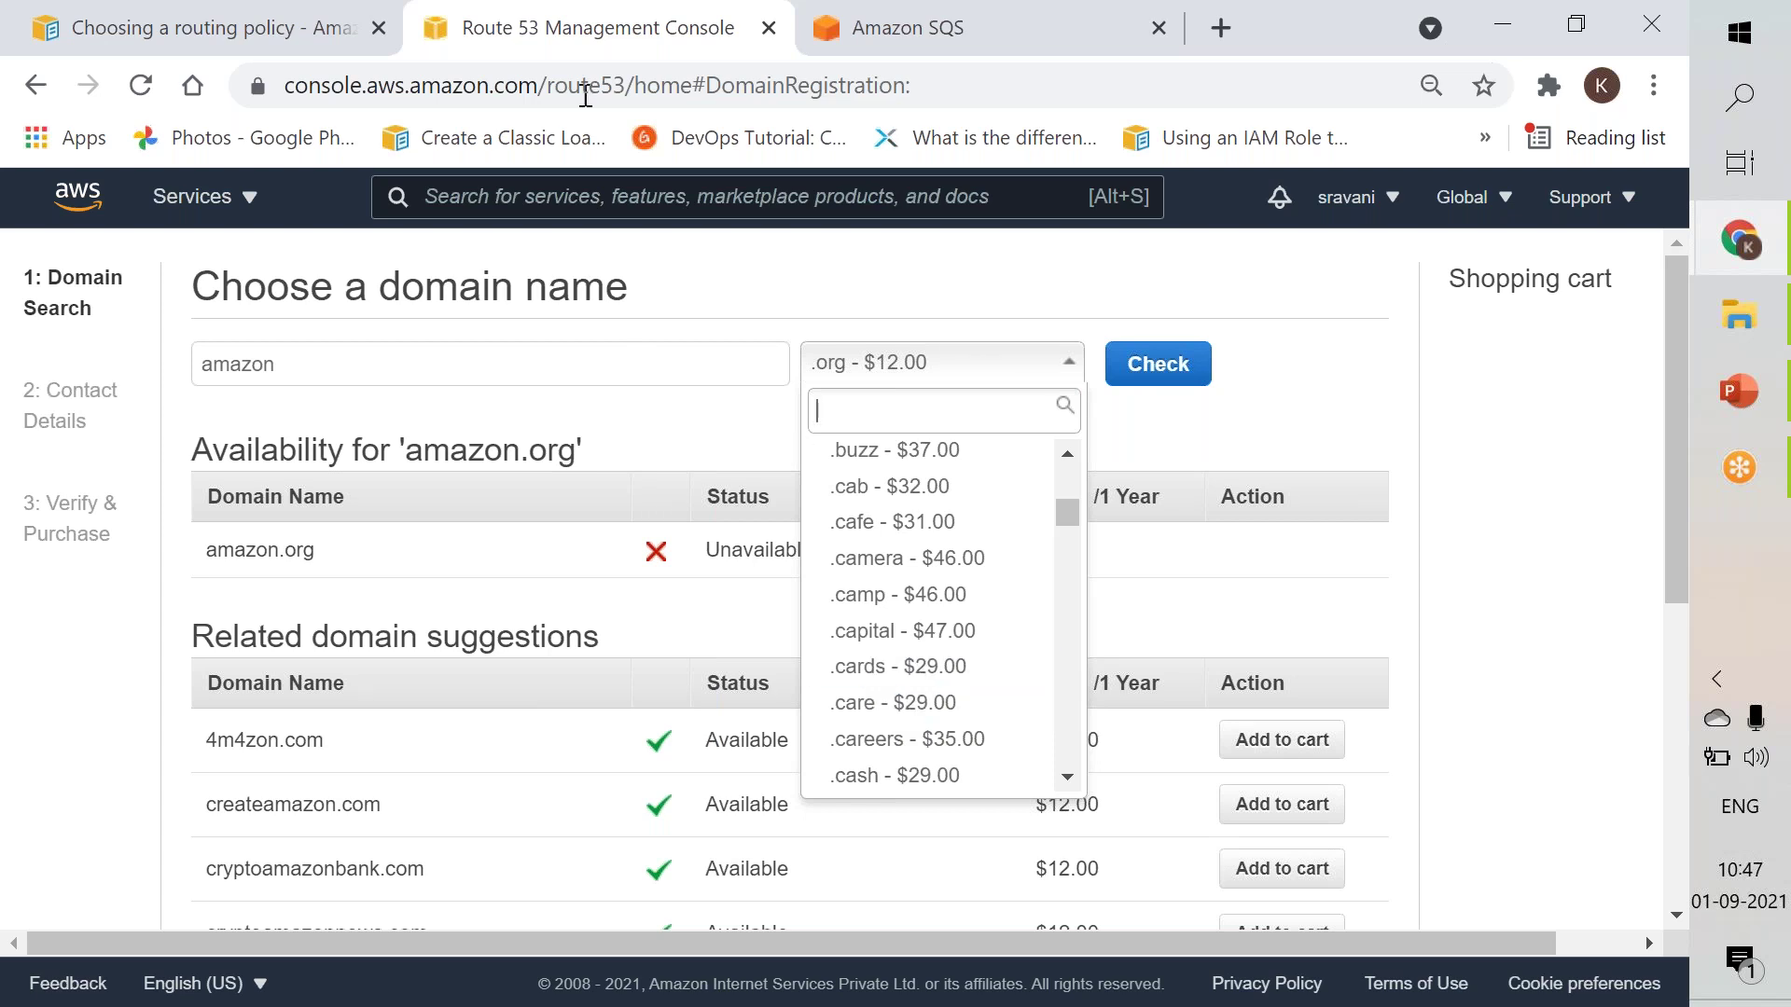
Find Route 53 via the 'route53' search and go to its empty Hosted zones list.
click(559, 204)
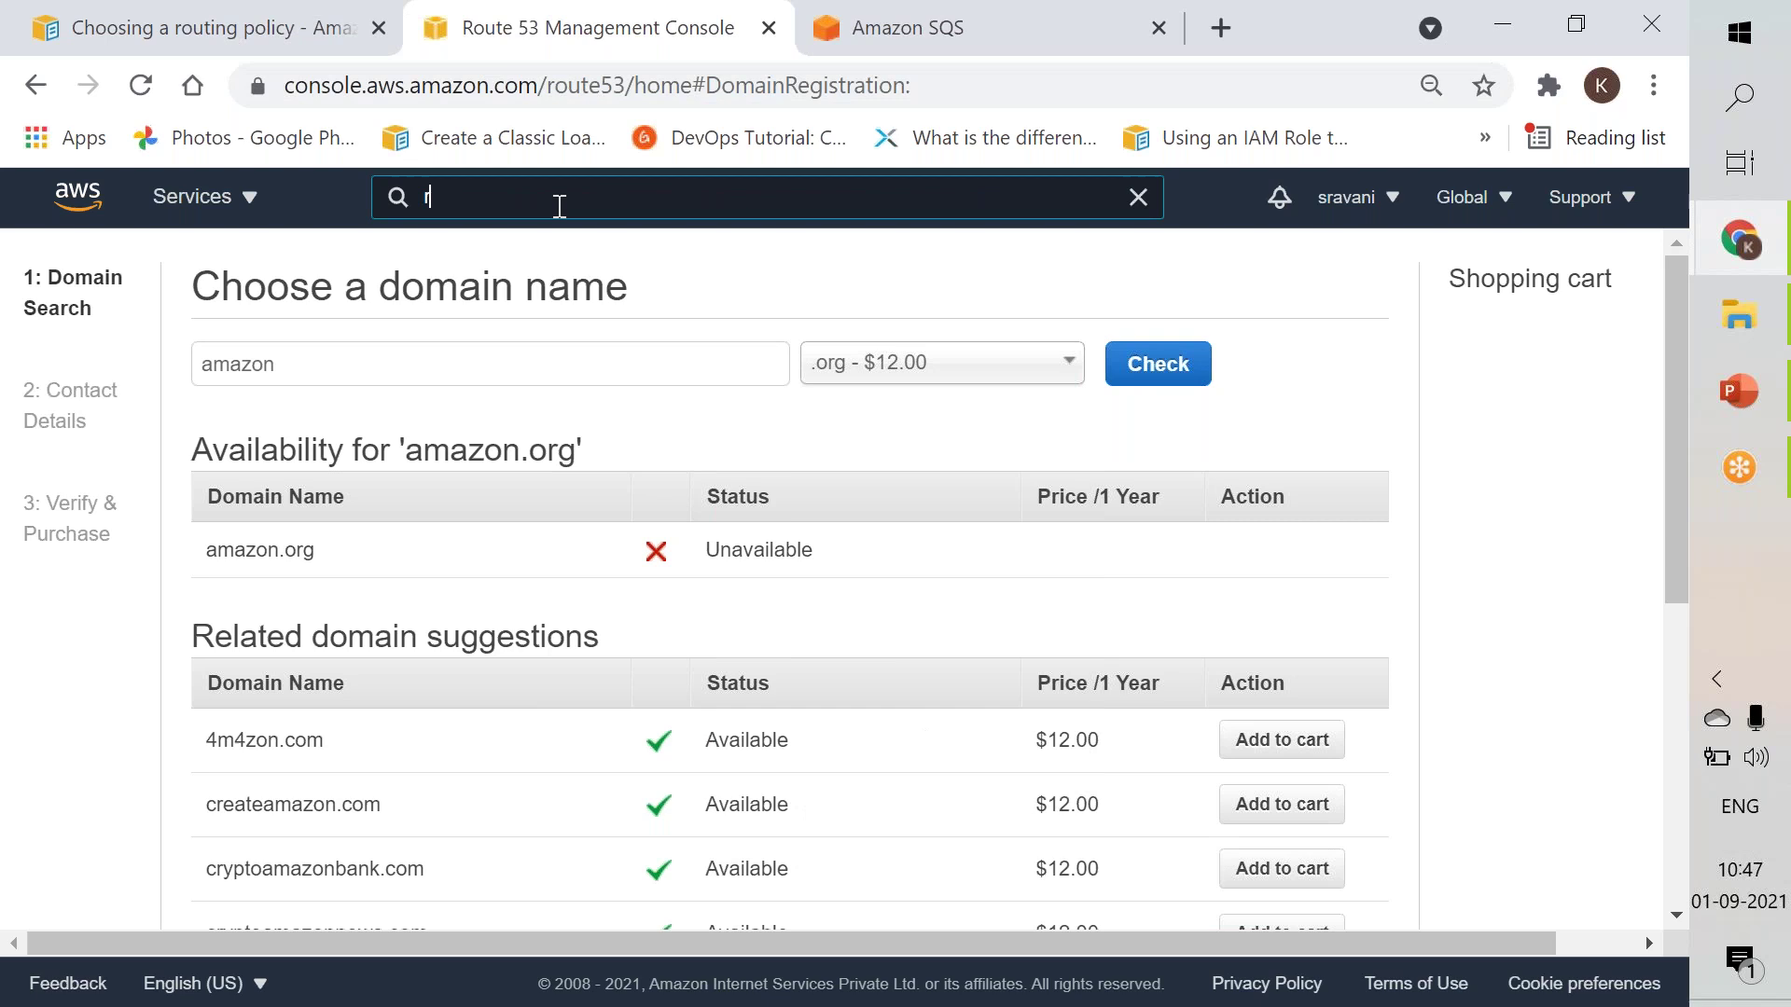
text(route53)
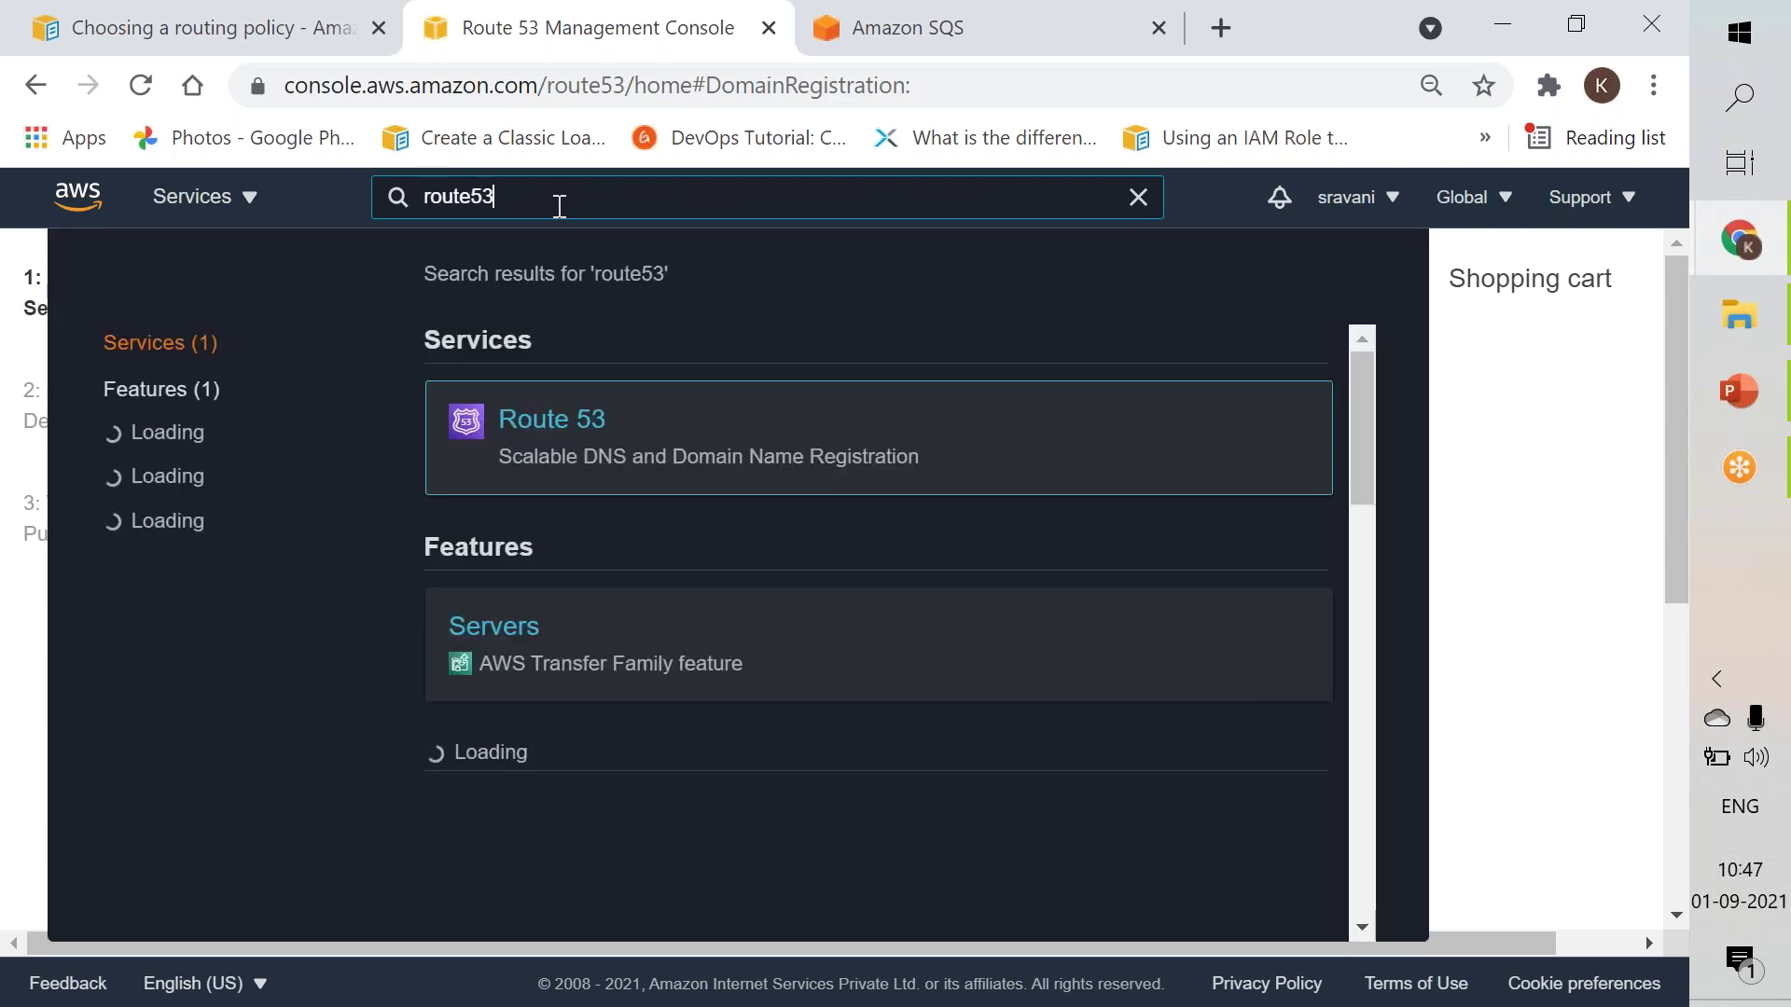
click(516, 434)
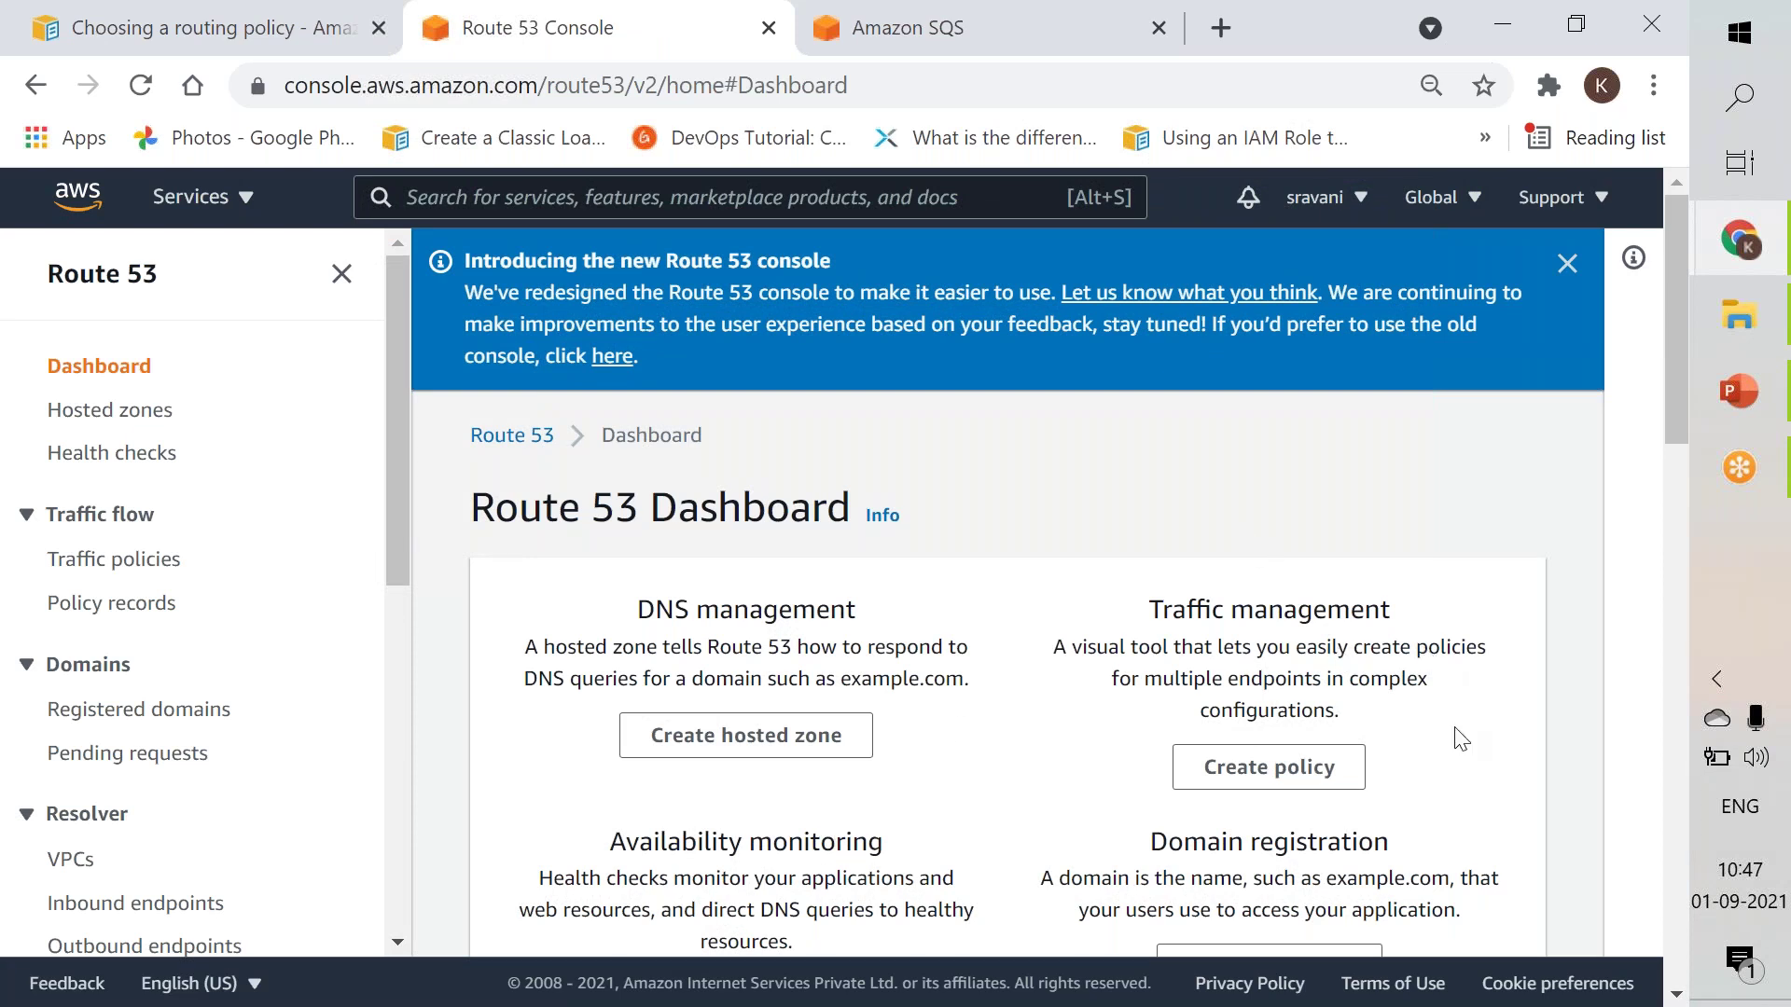
click(119, 420)
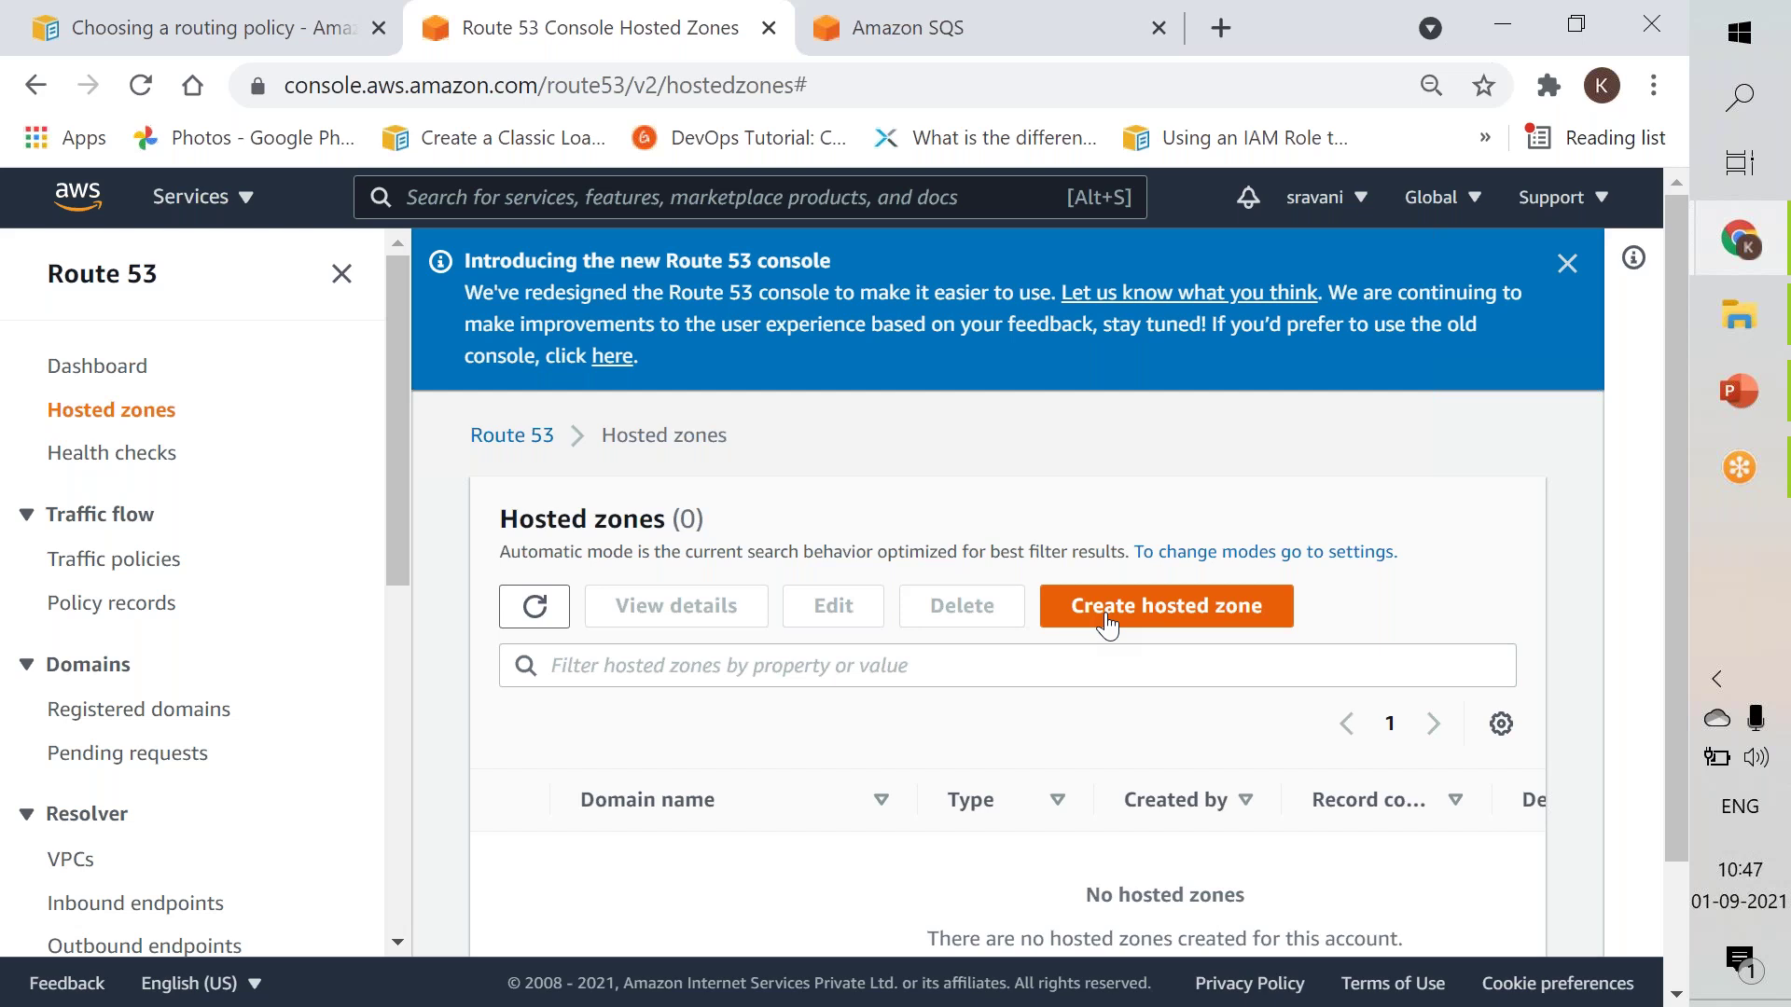
Create a public hosted zone with domain name xyz.com.
click(1107, 623)
click(606, 781)
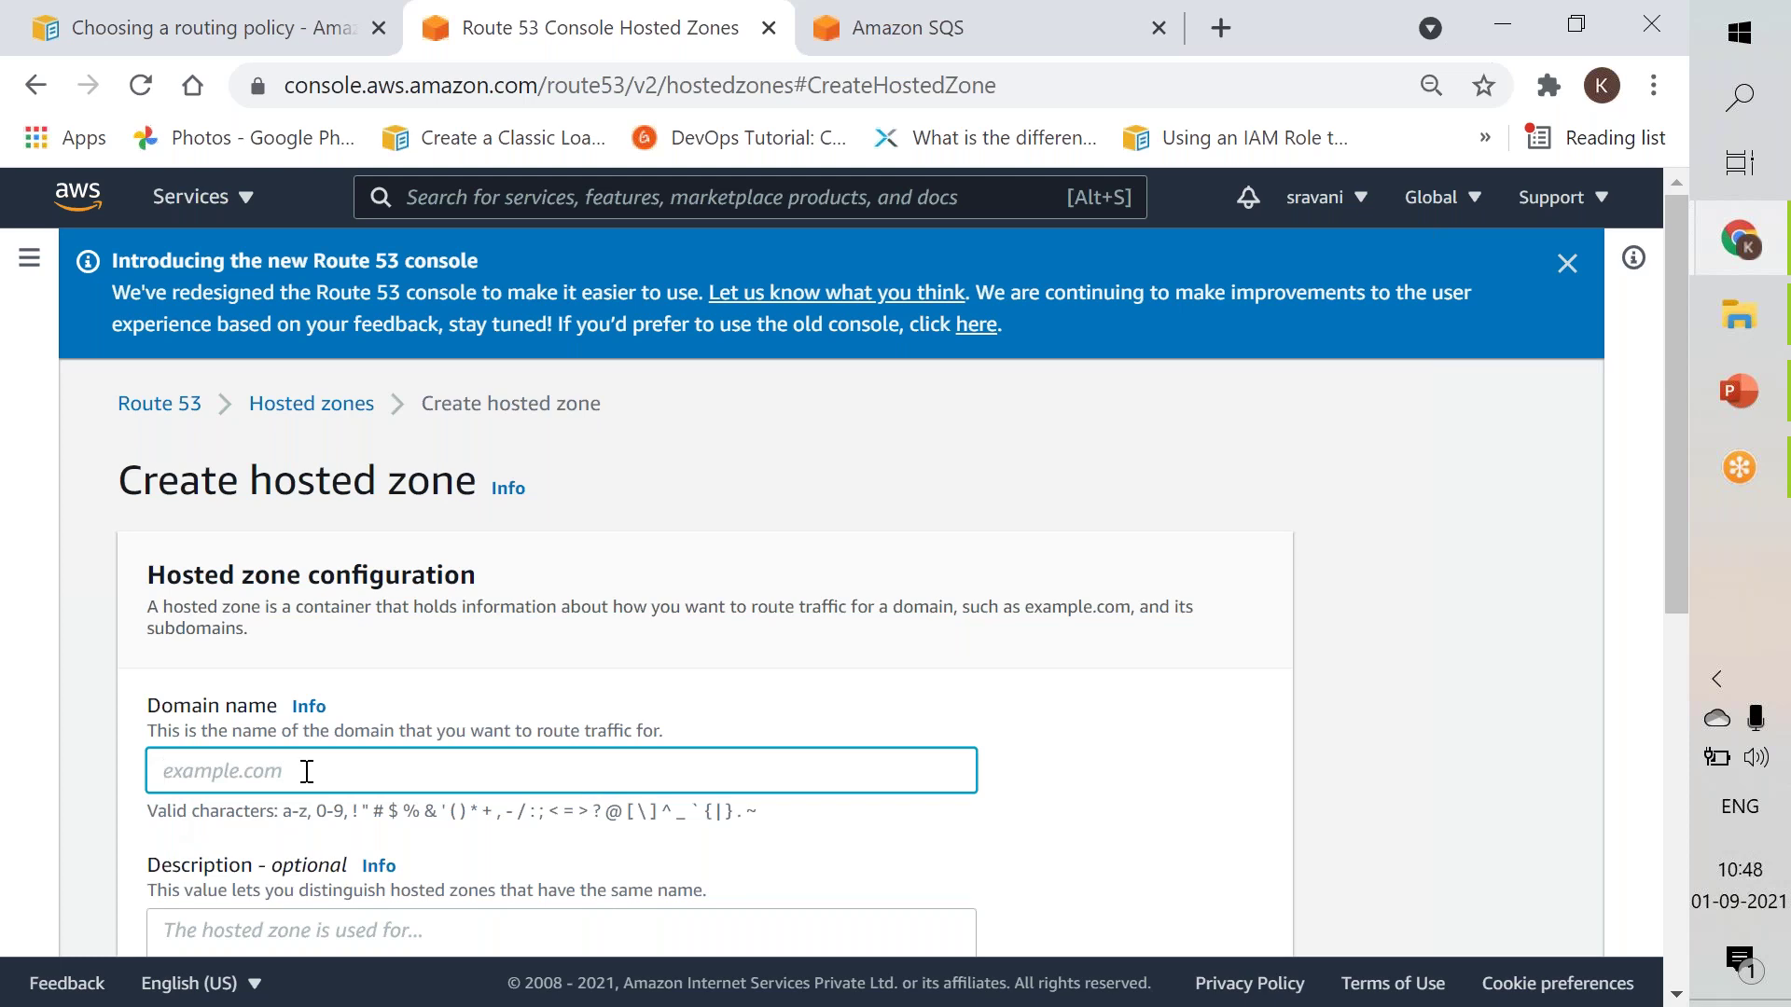
click(1567, 264)
click(240, 631)
text(xyz.com)
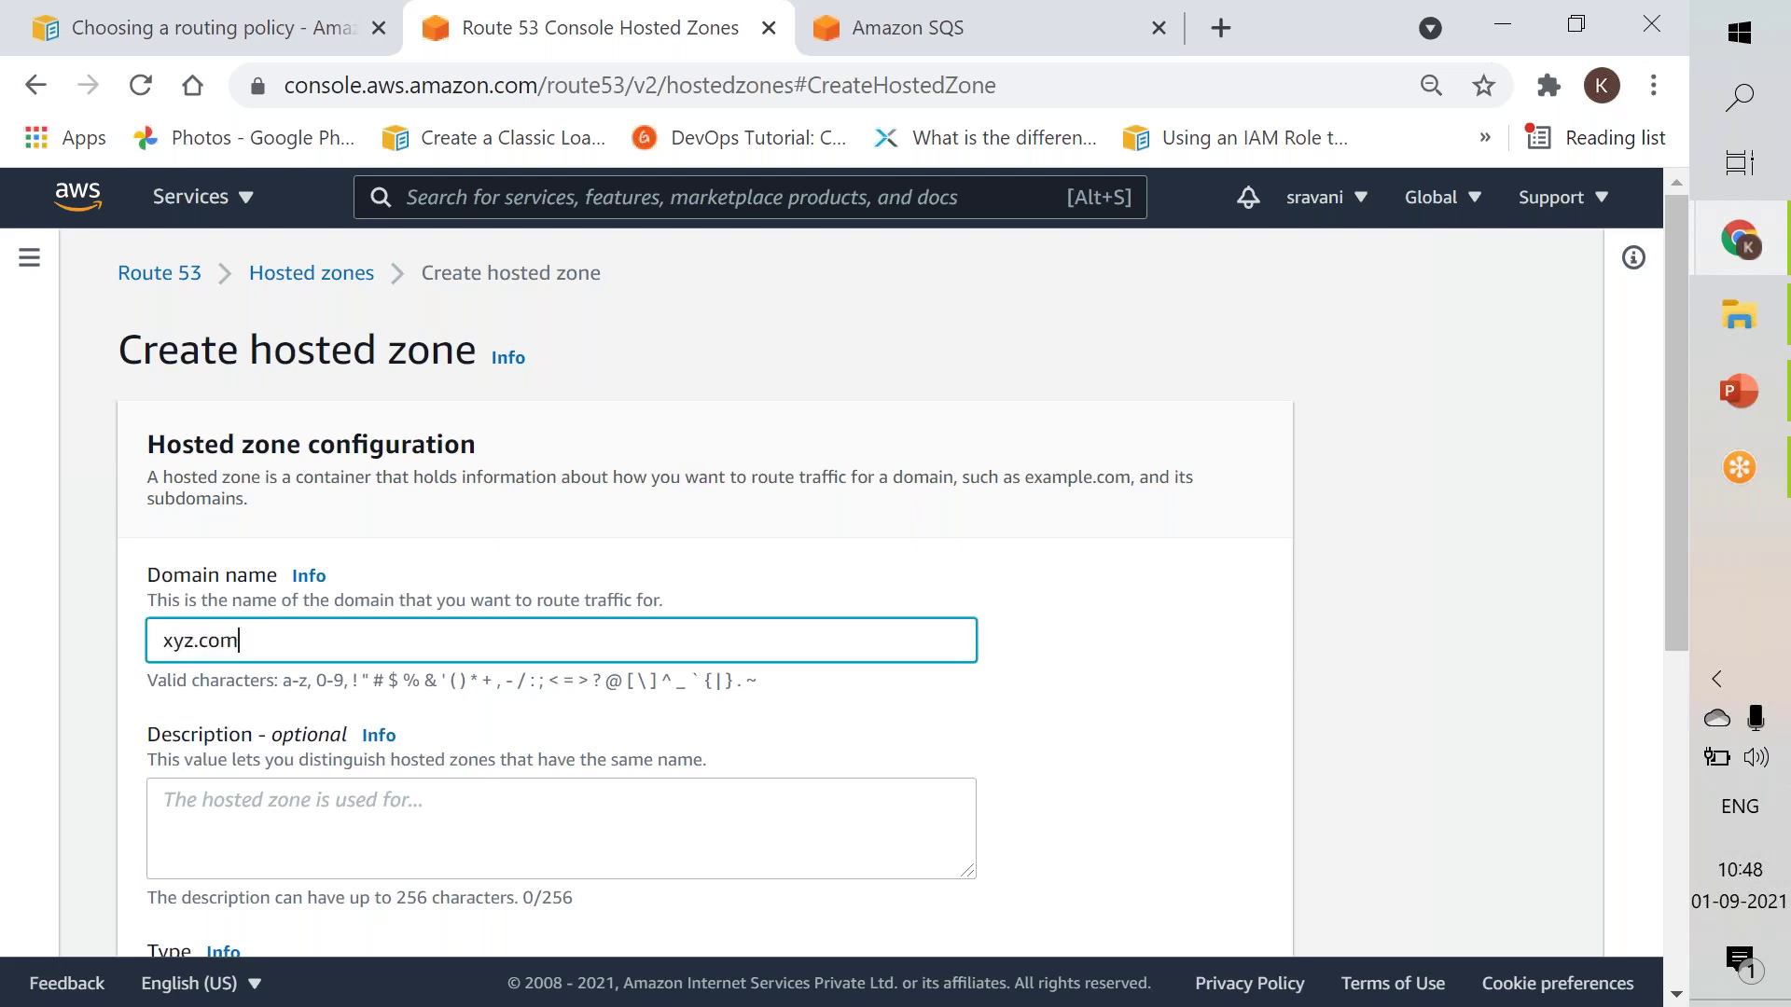
drag(1668, 530, 1609, 844)
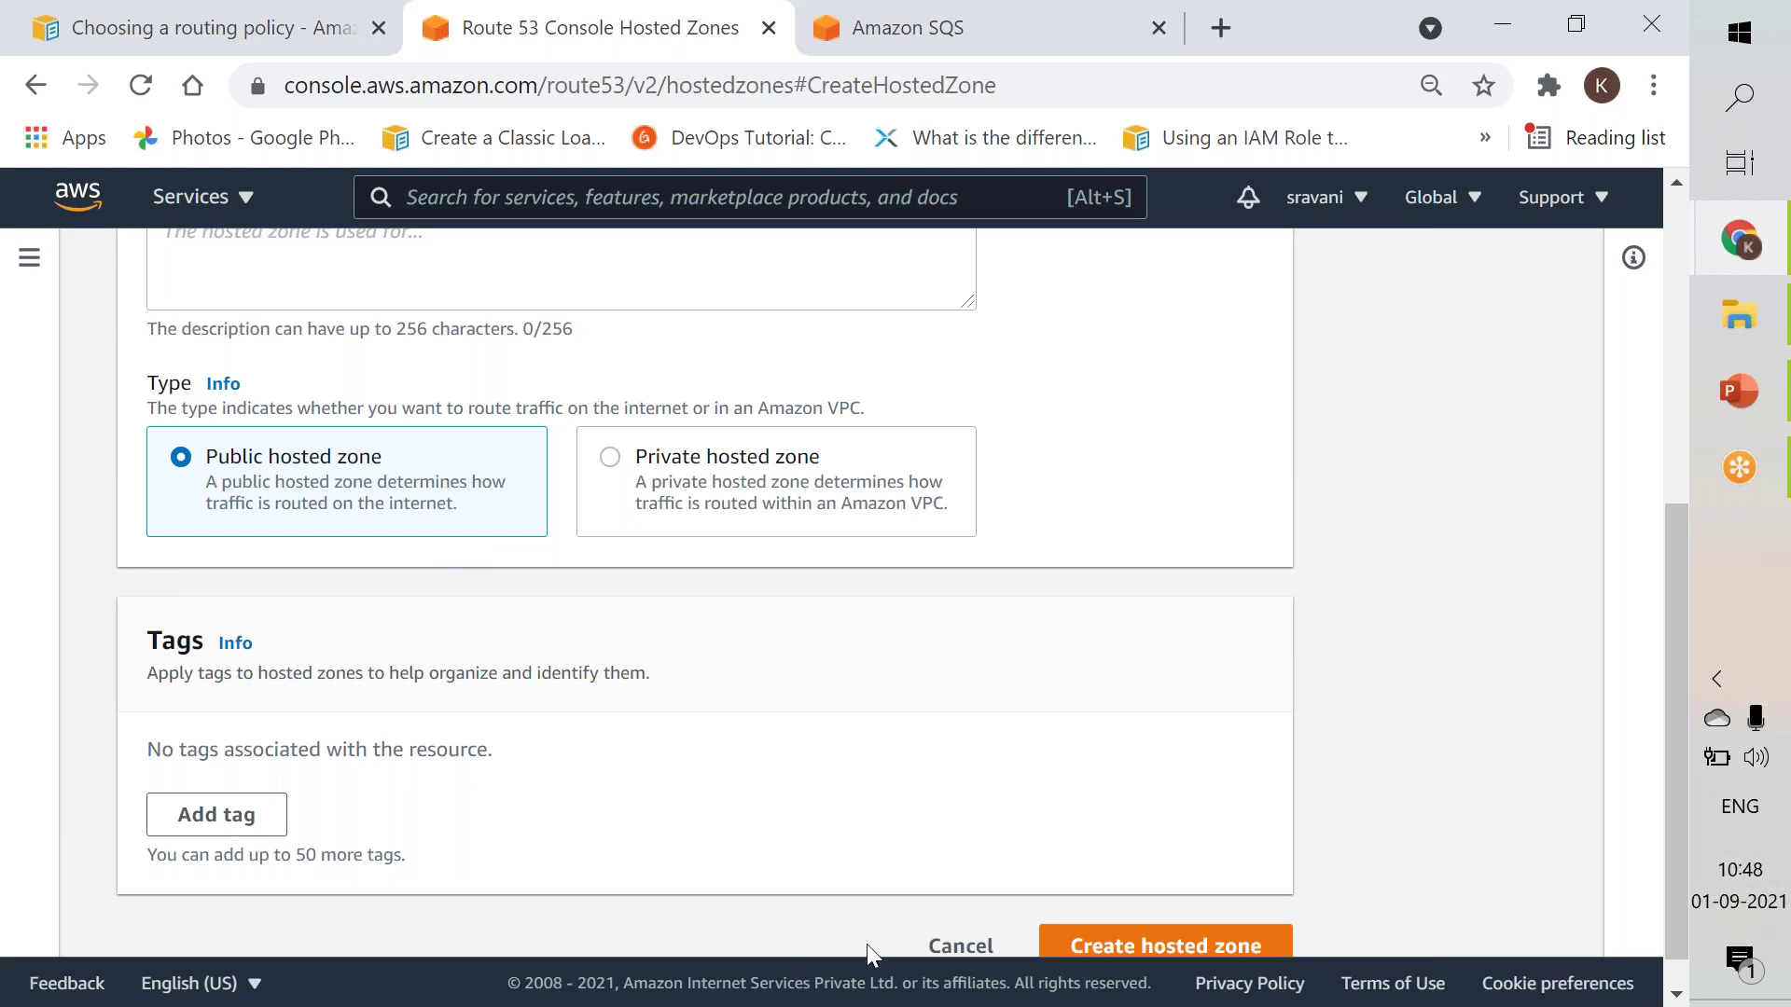
click(1093, 944)
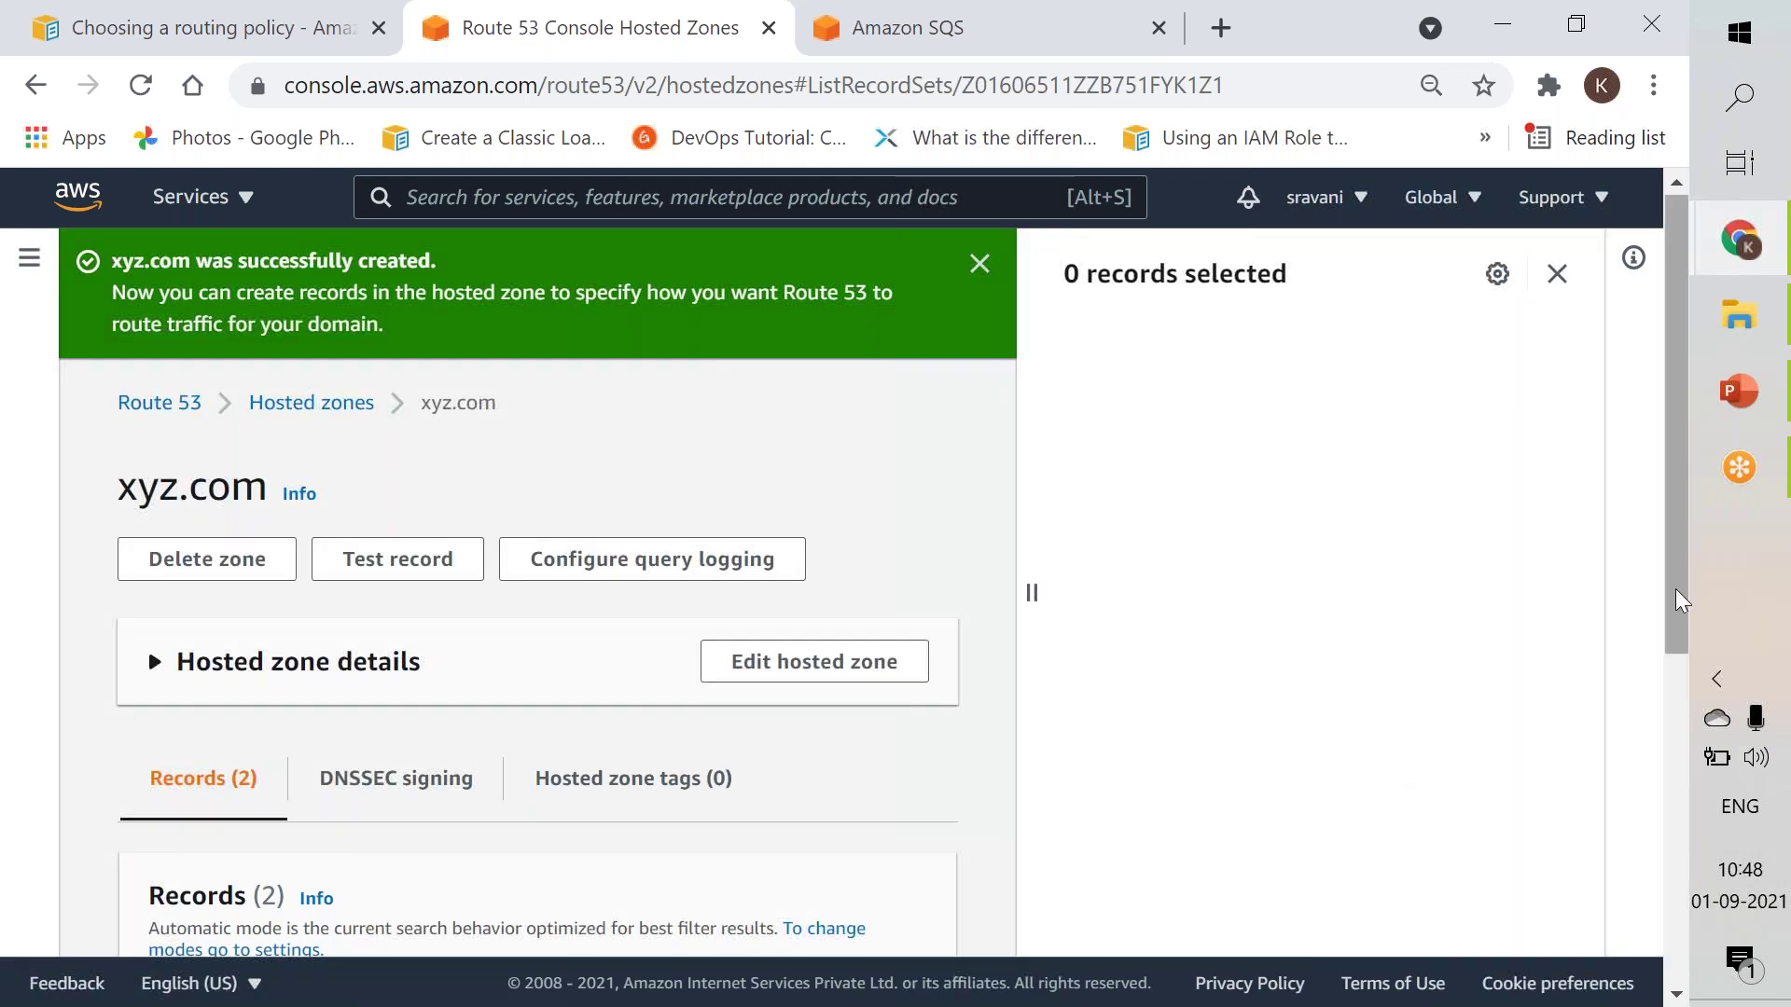
Inspect the xyz.com zone's two default records, then start a new record.
drag(1681, 625, 1638, 960)
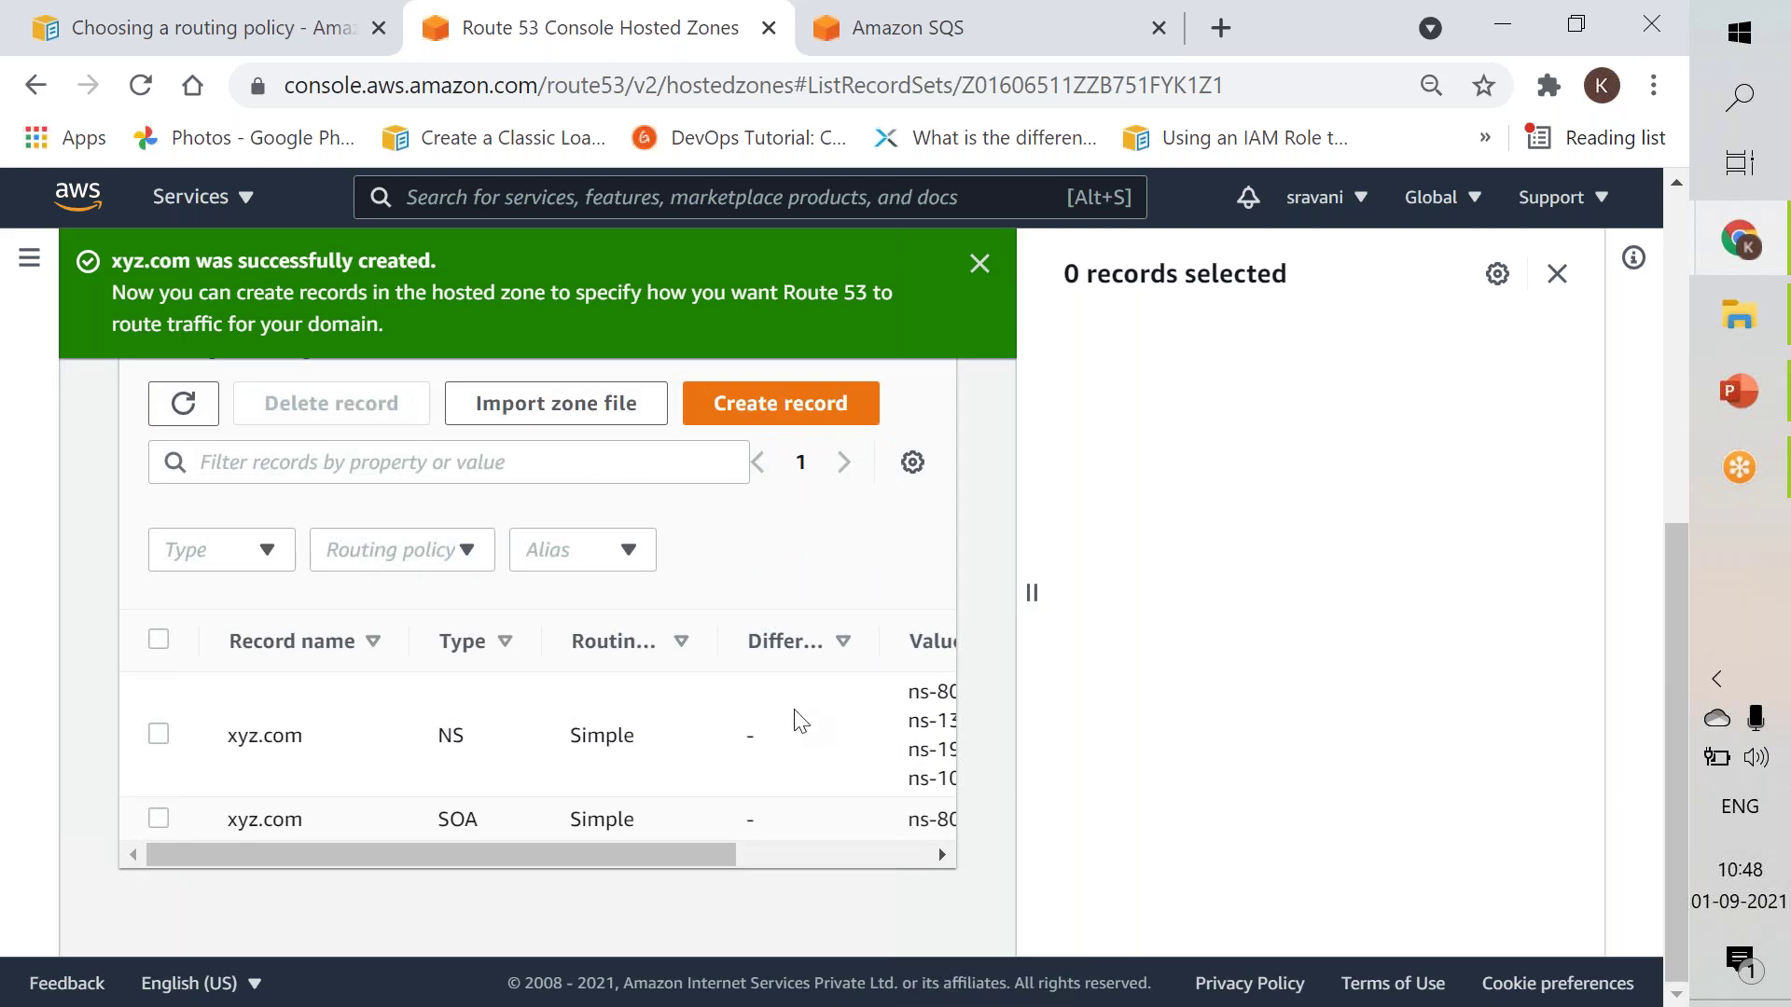
click(819, 858)
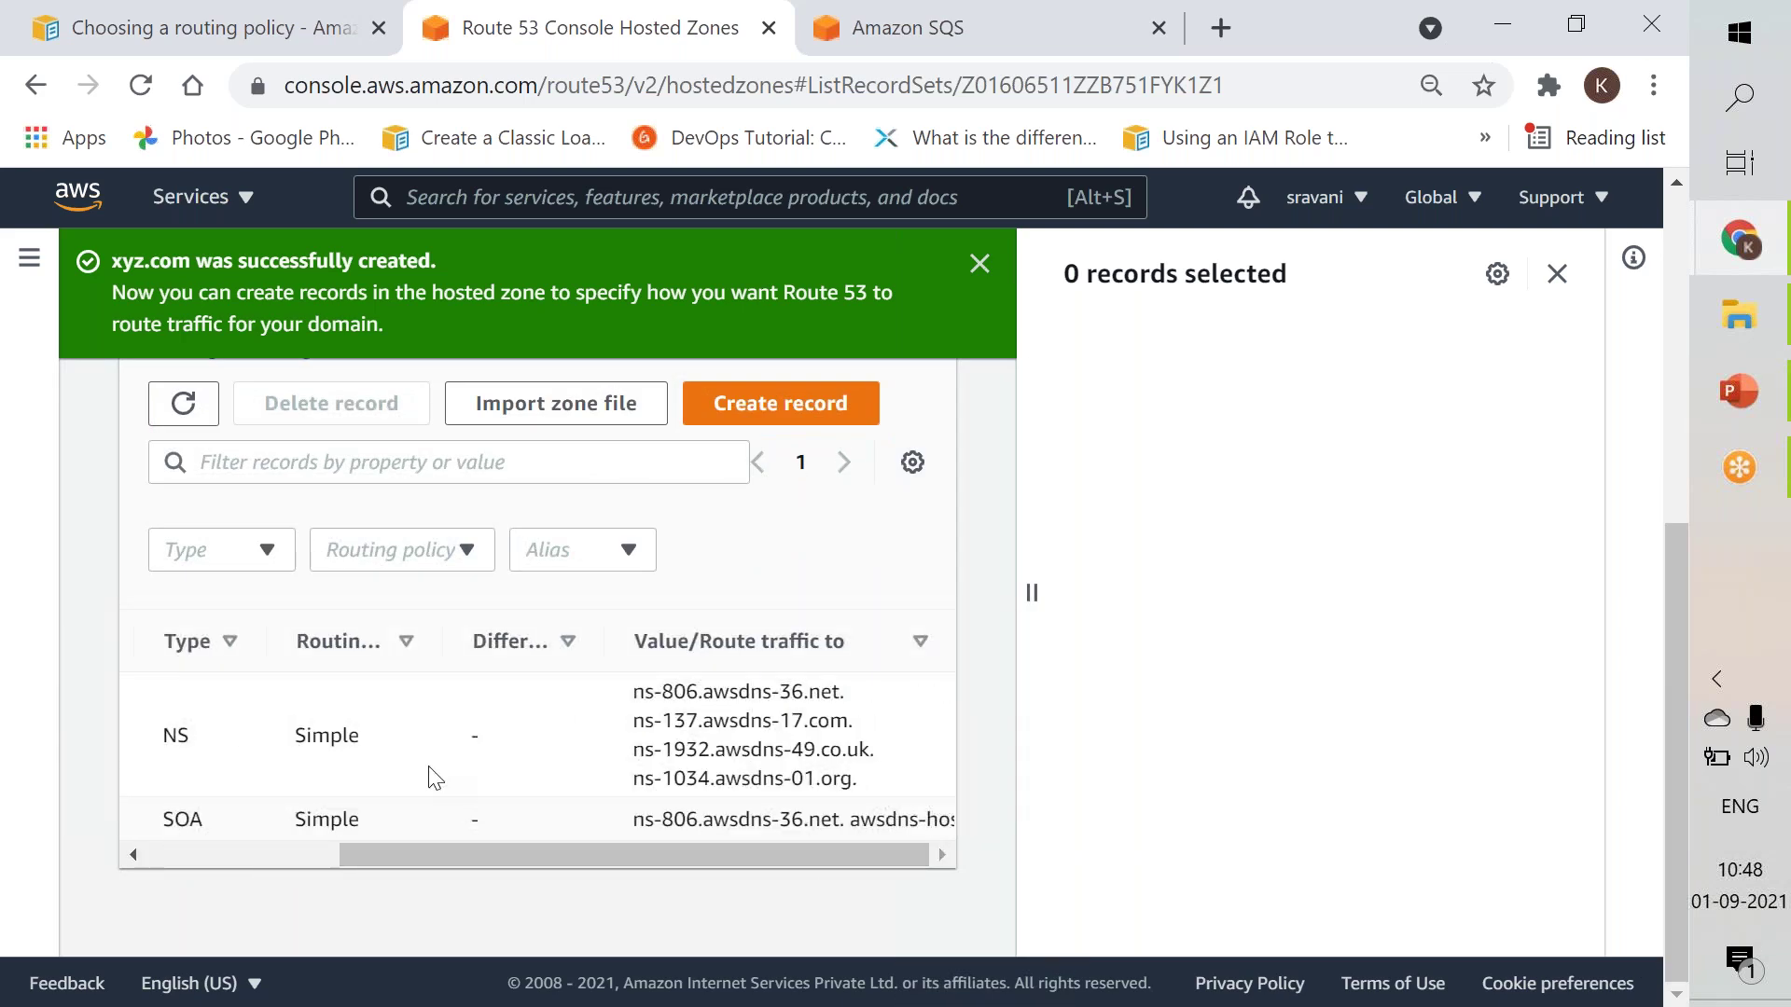
click(280, 861)
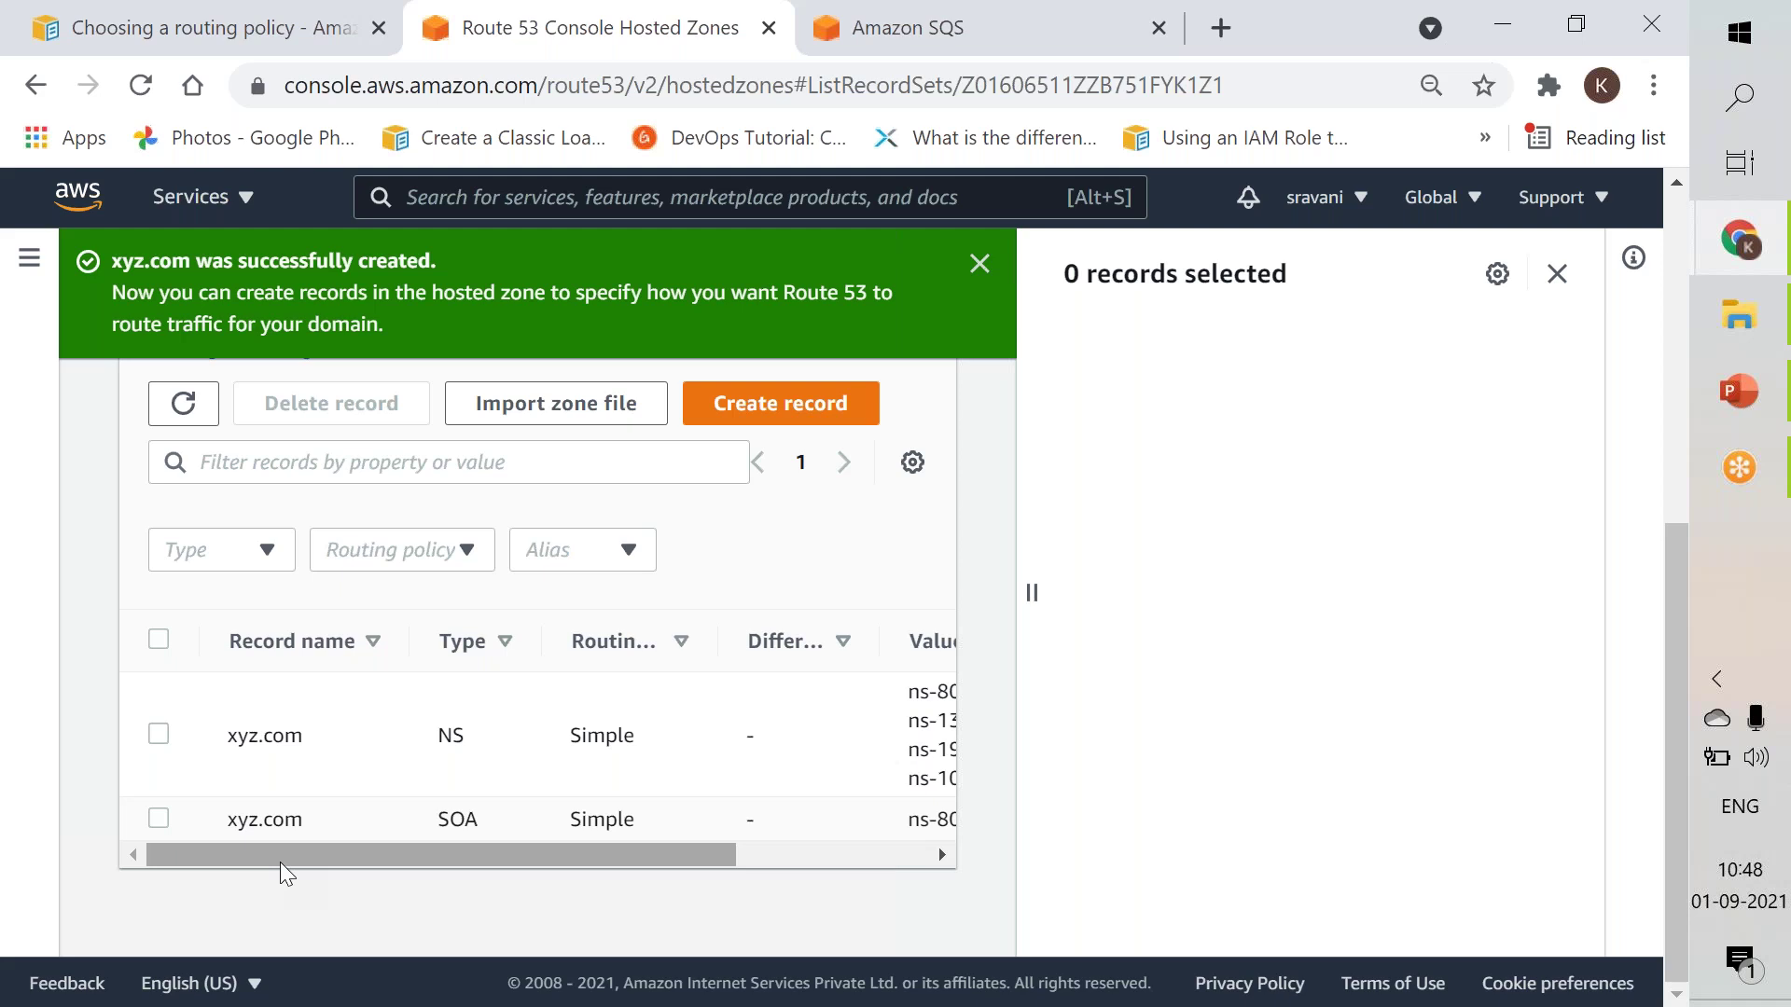
click(778, 410)
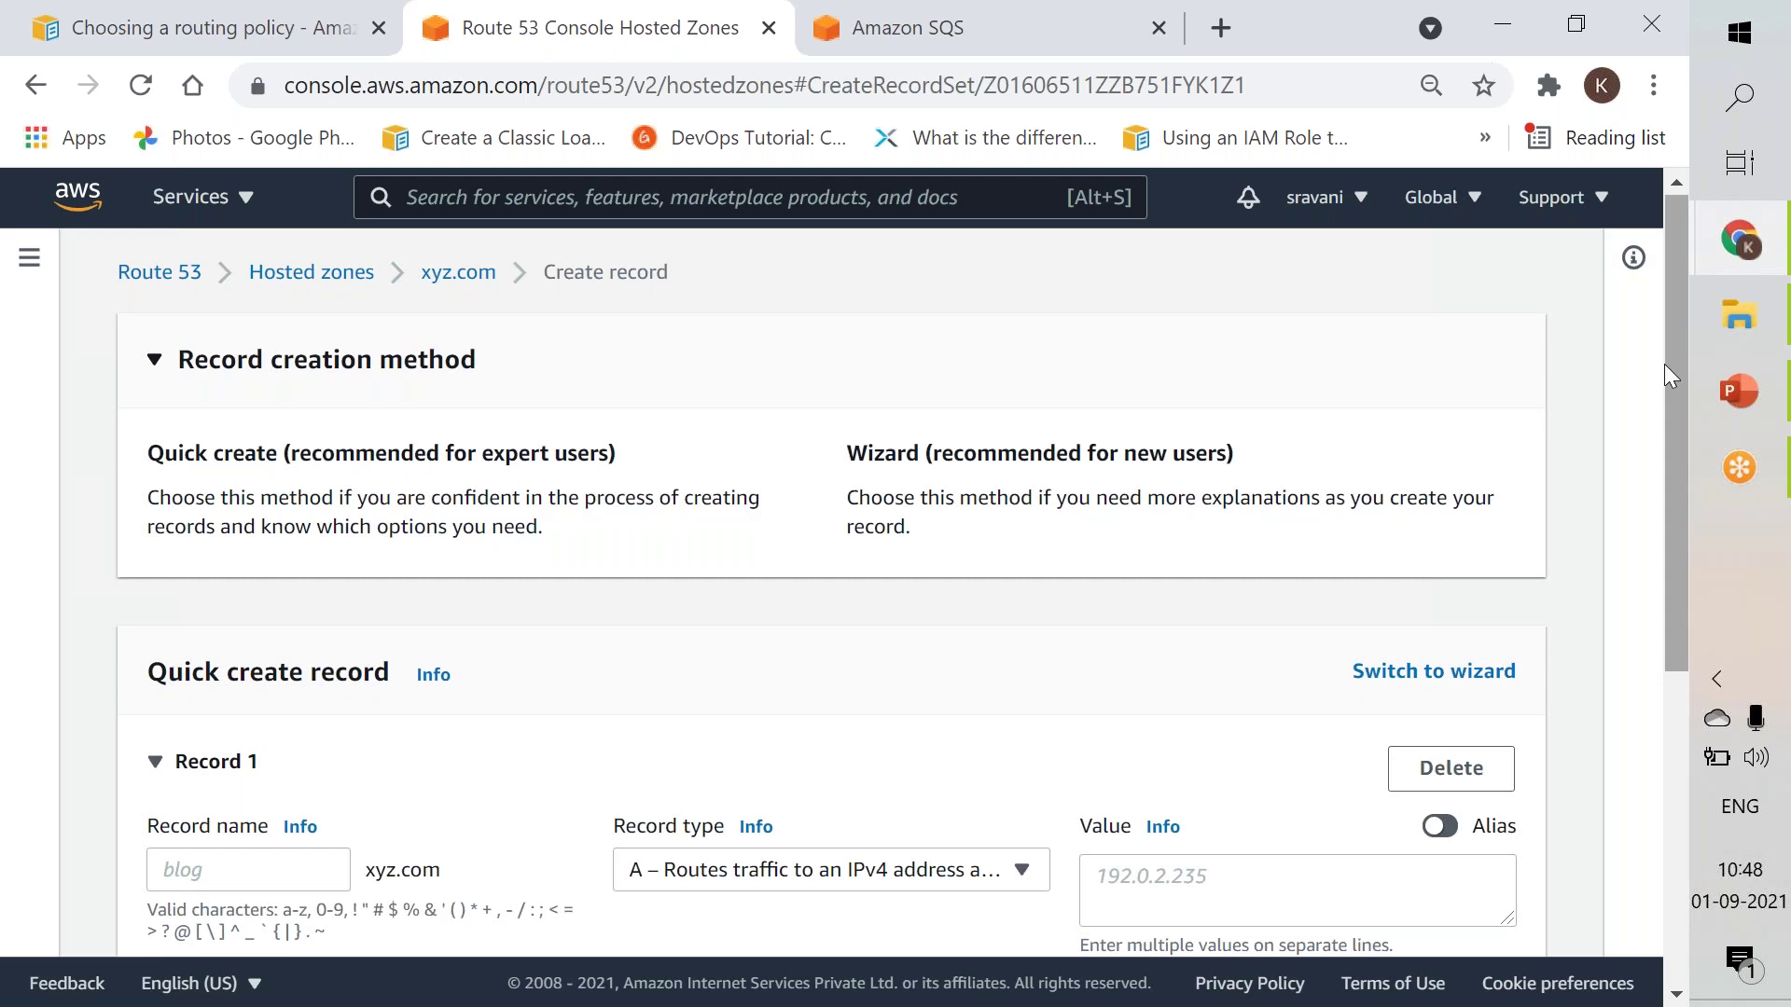
Show the Hosted zone details help panel and expand the Record type list on the xyz.com form.
right_click(1650, 457)
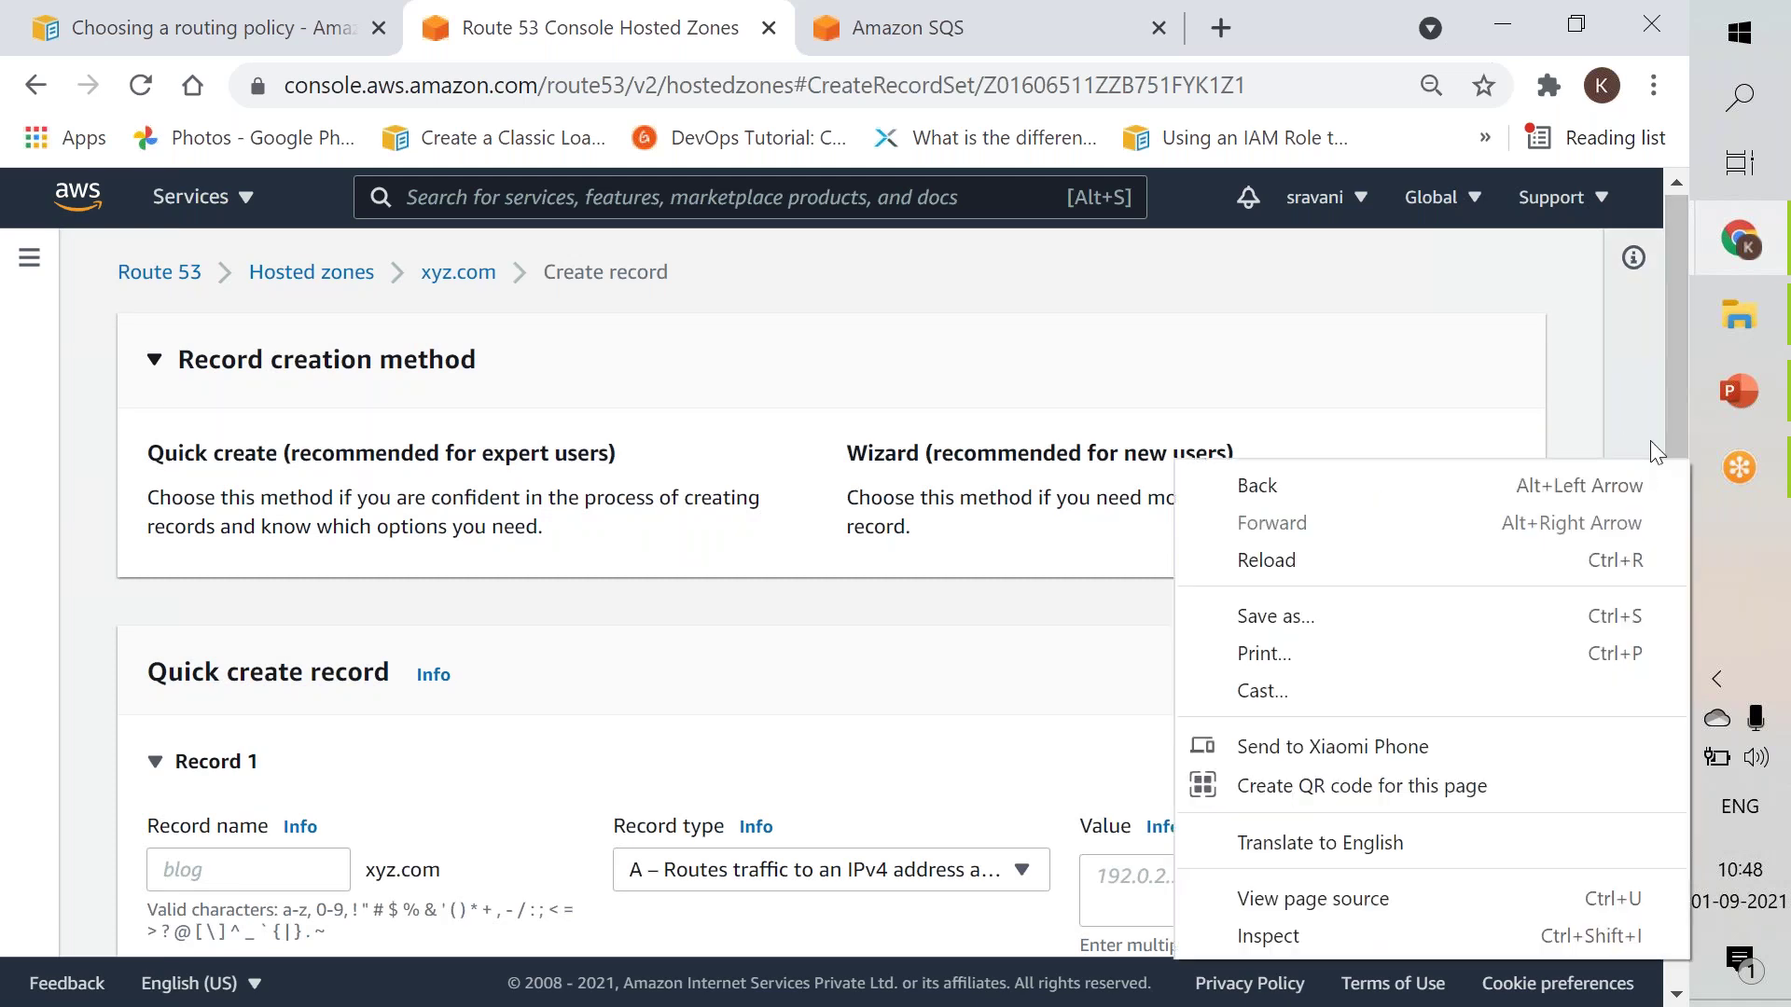
click(1679, 401)
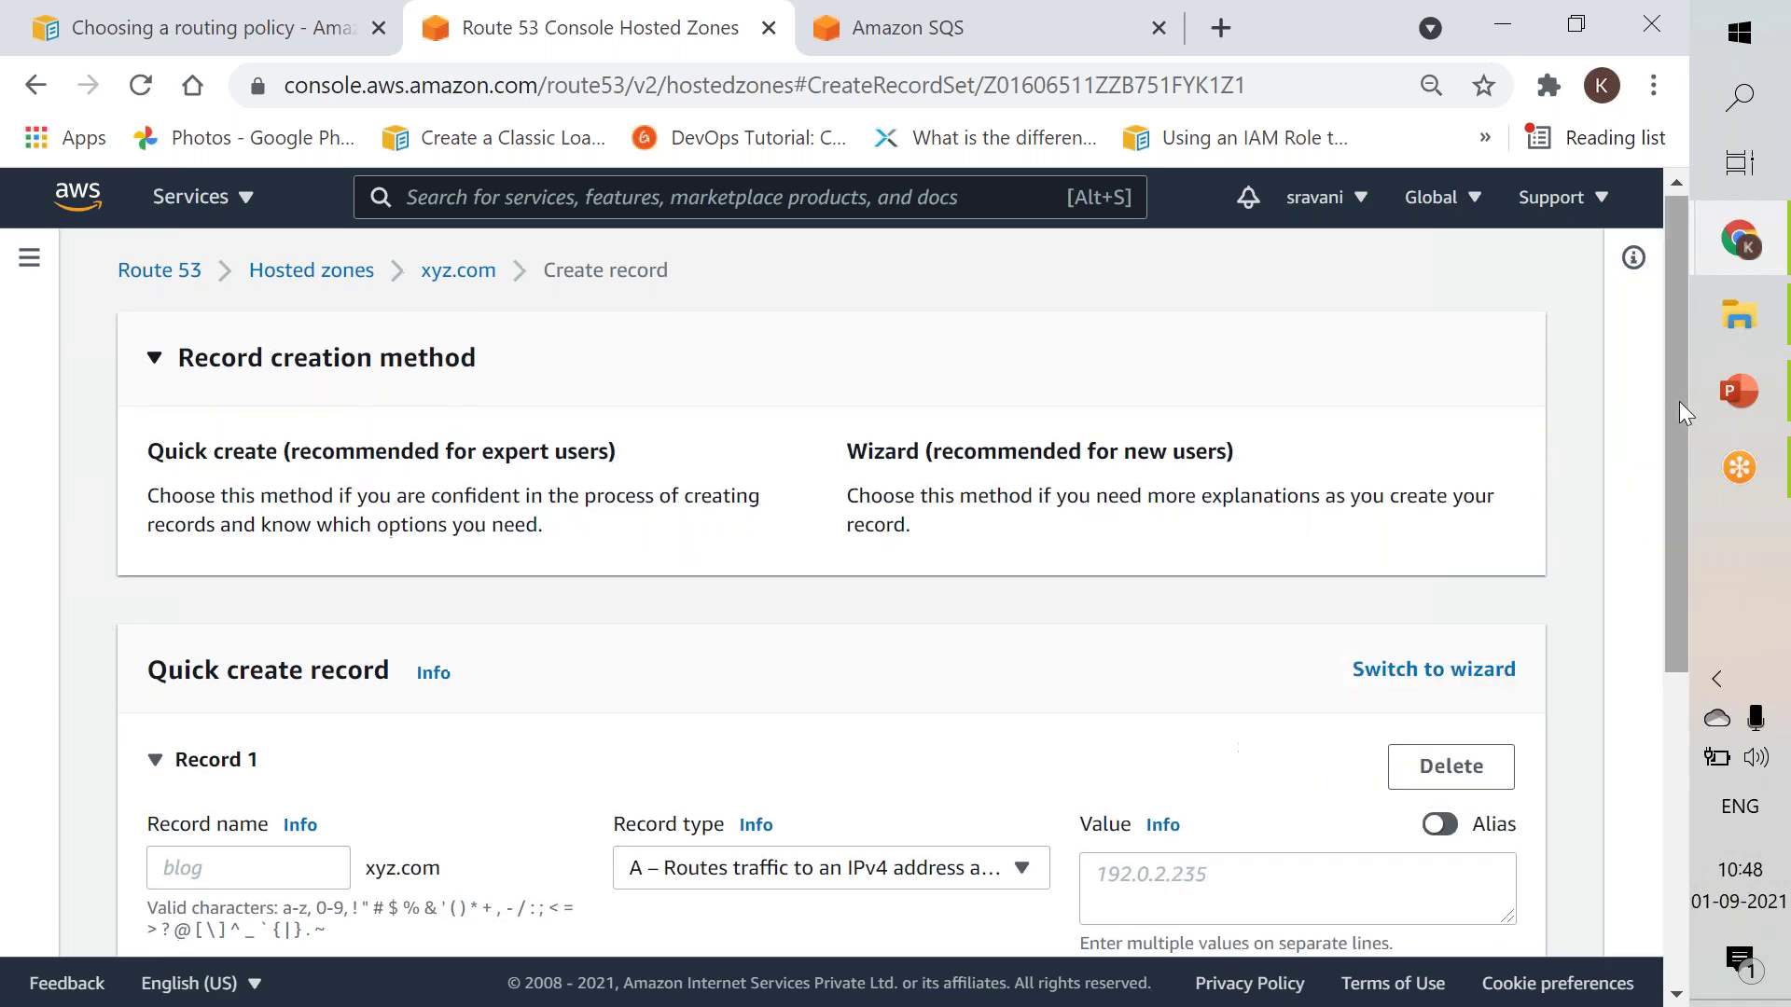
right_click(1670, 490)
key(Escape)
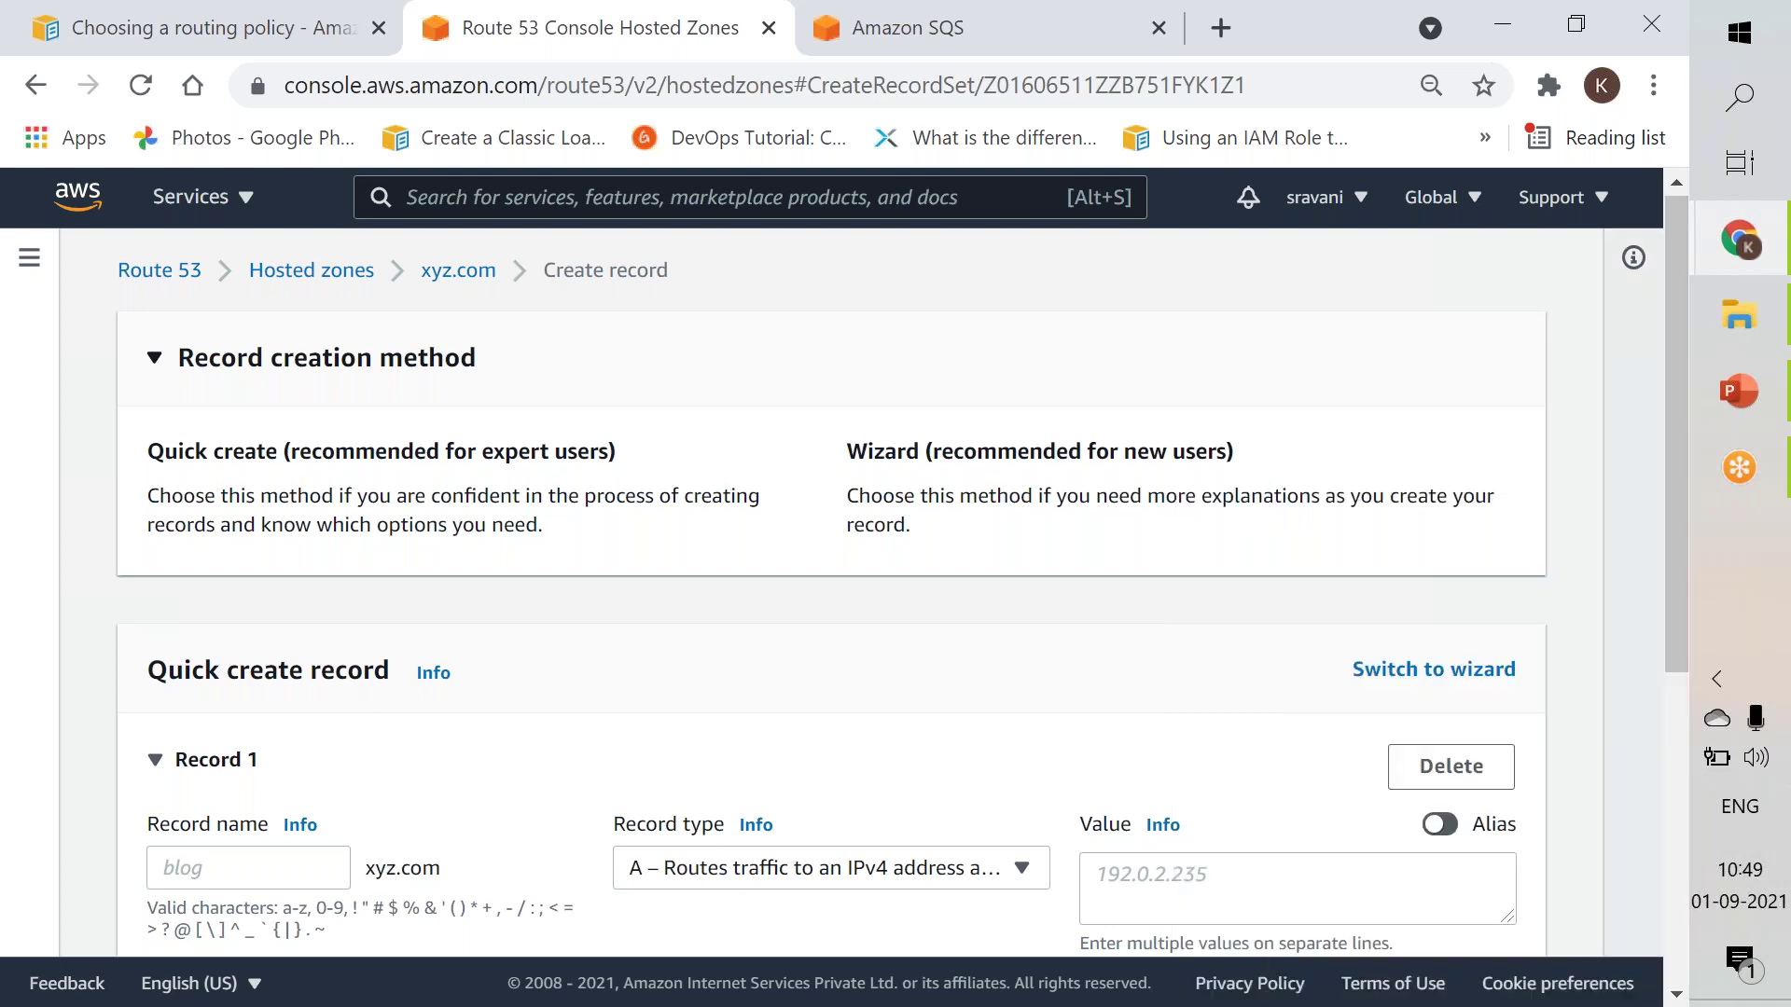
click(1633, 257)
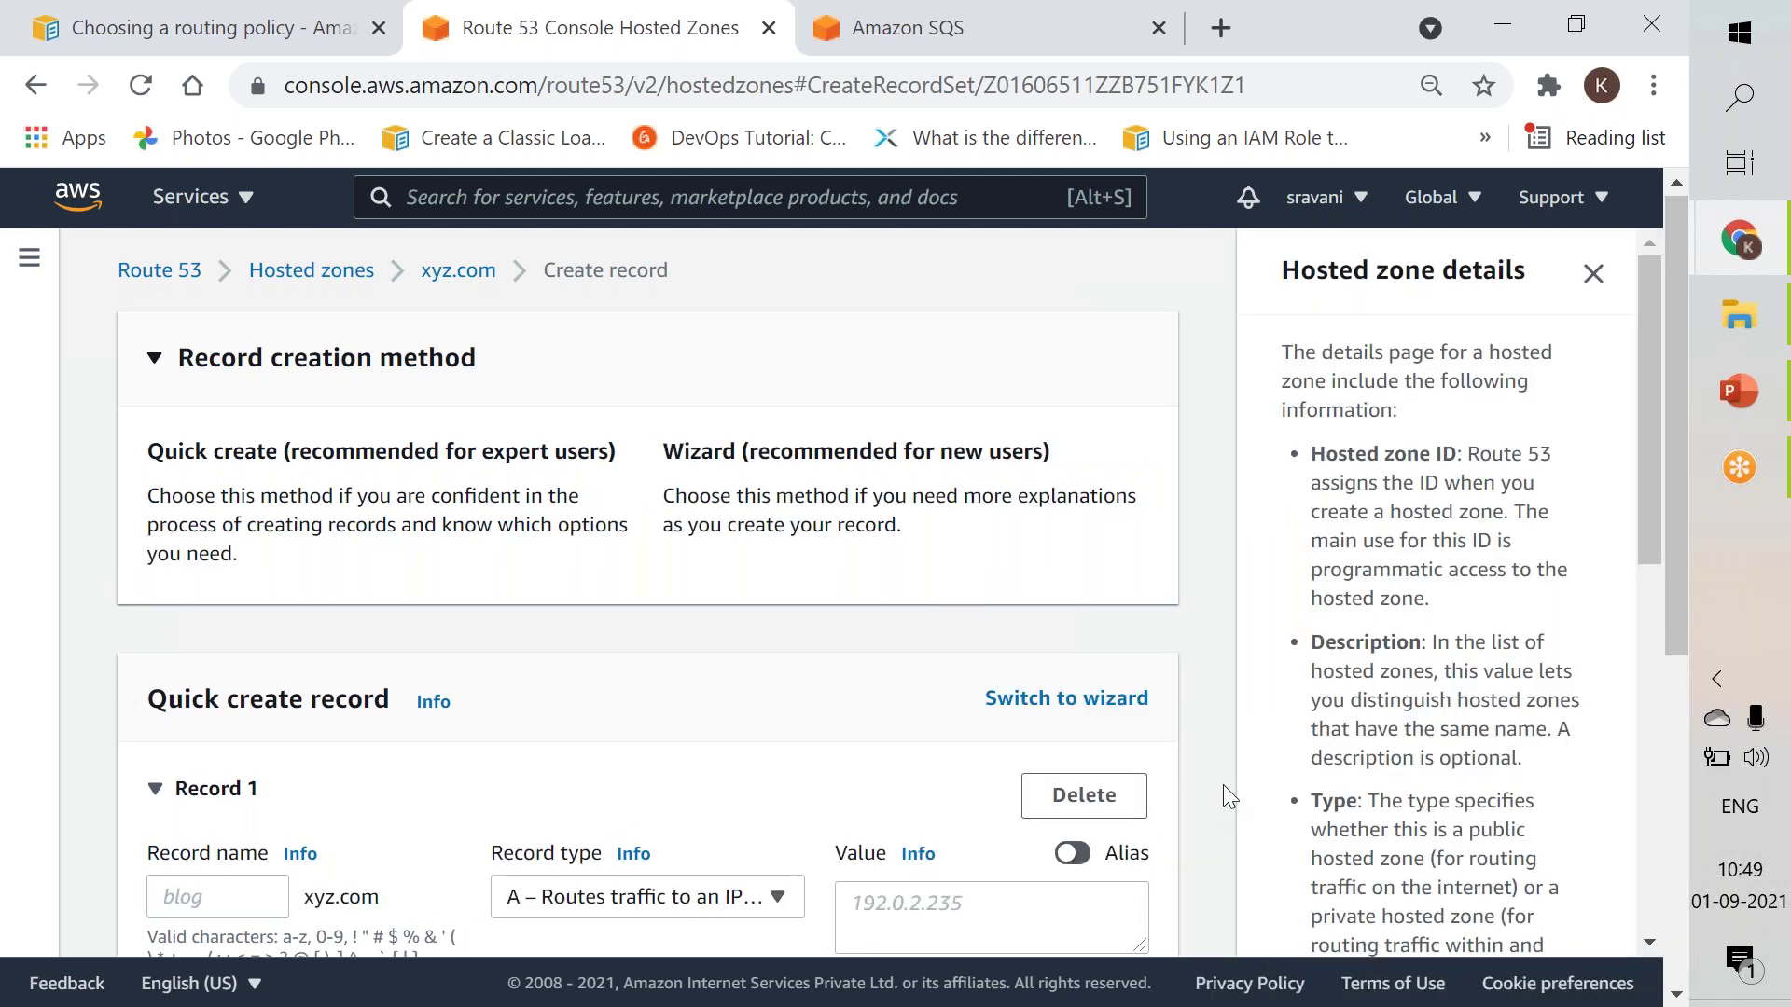
click(1655, 854)
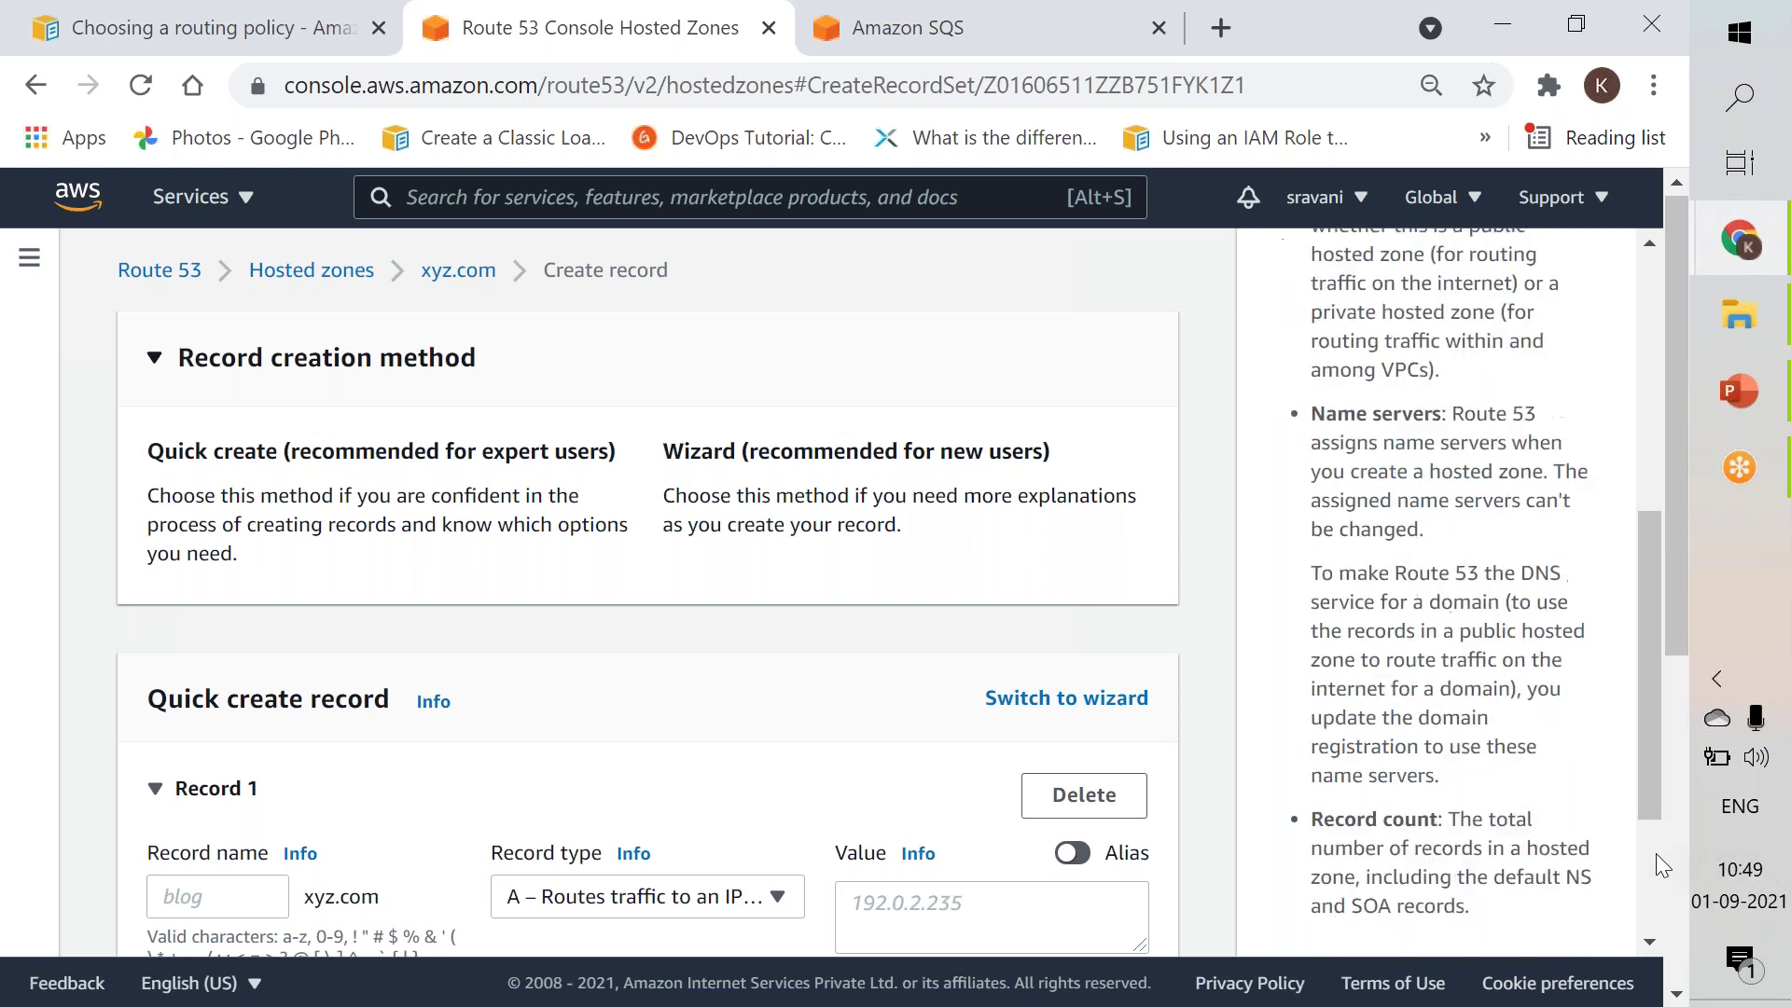
click(1671, 781)
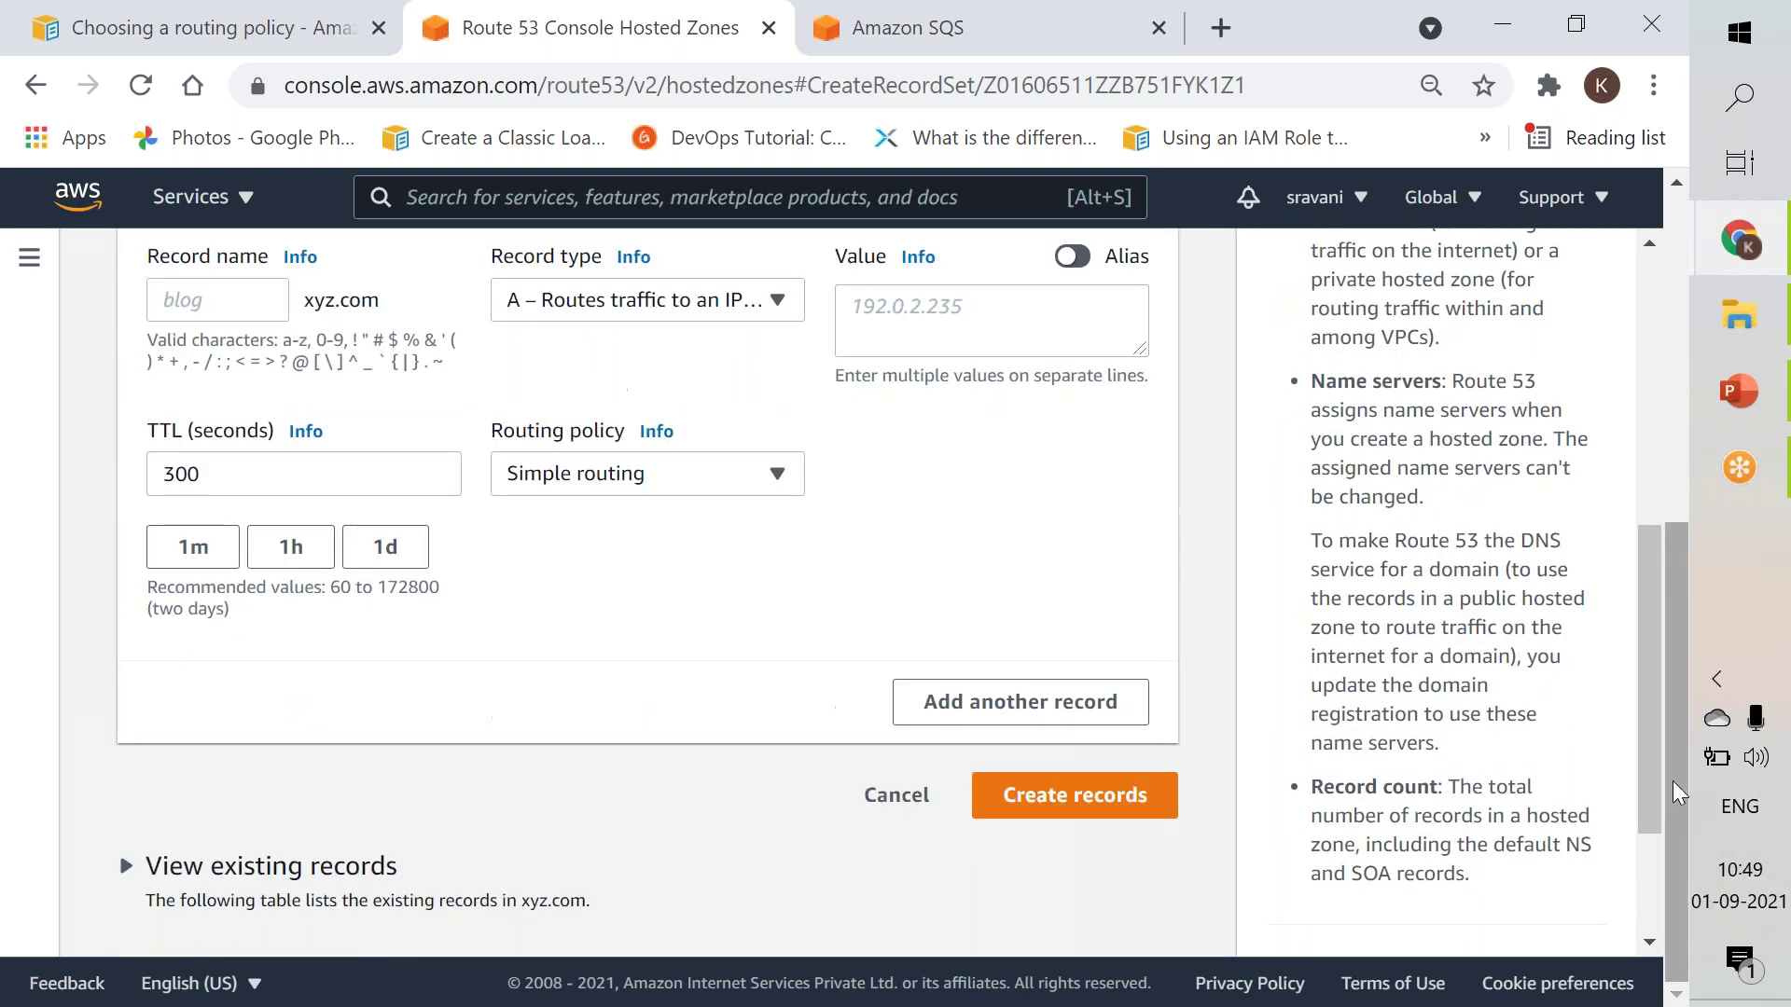
click(704, 300)
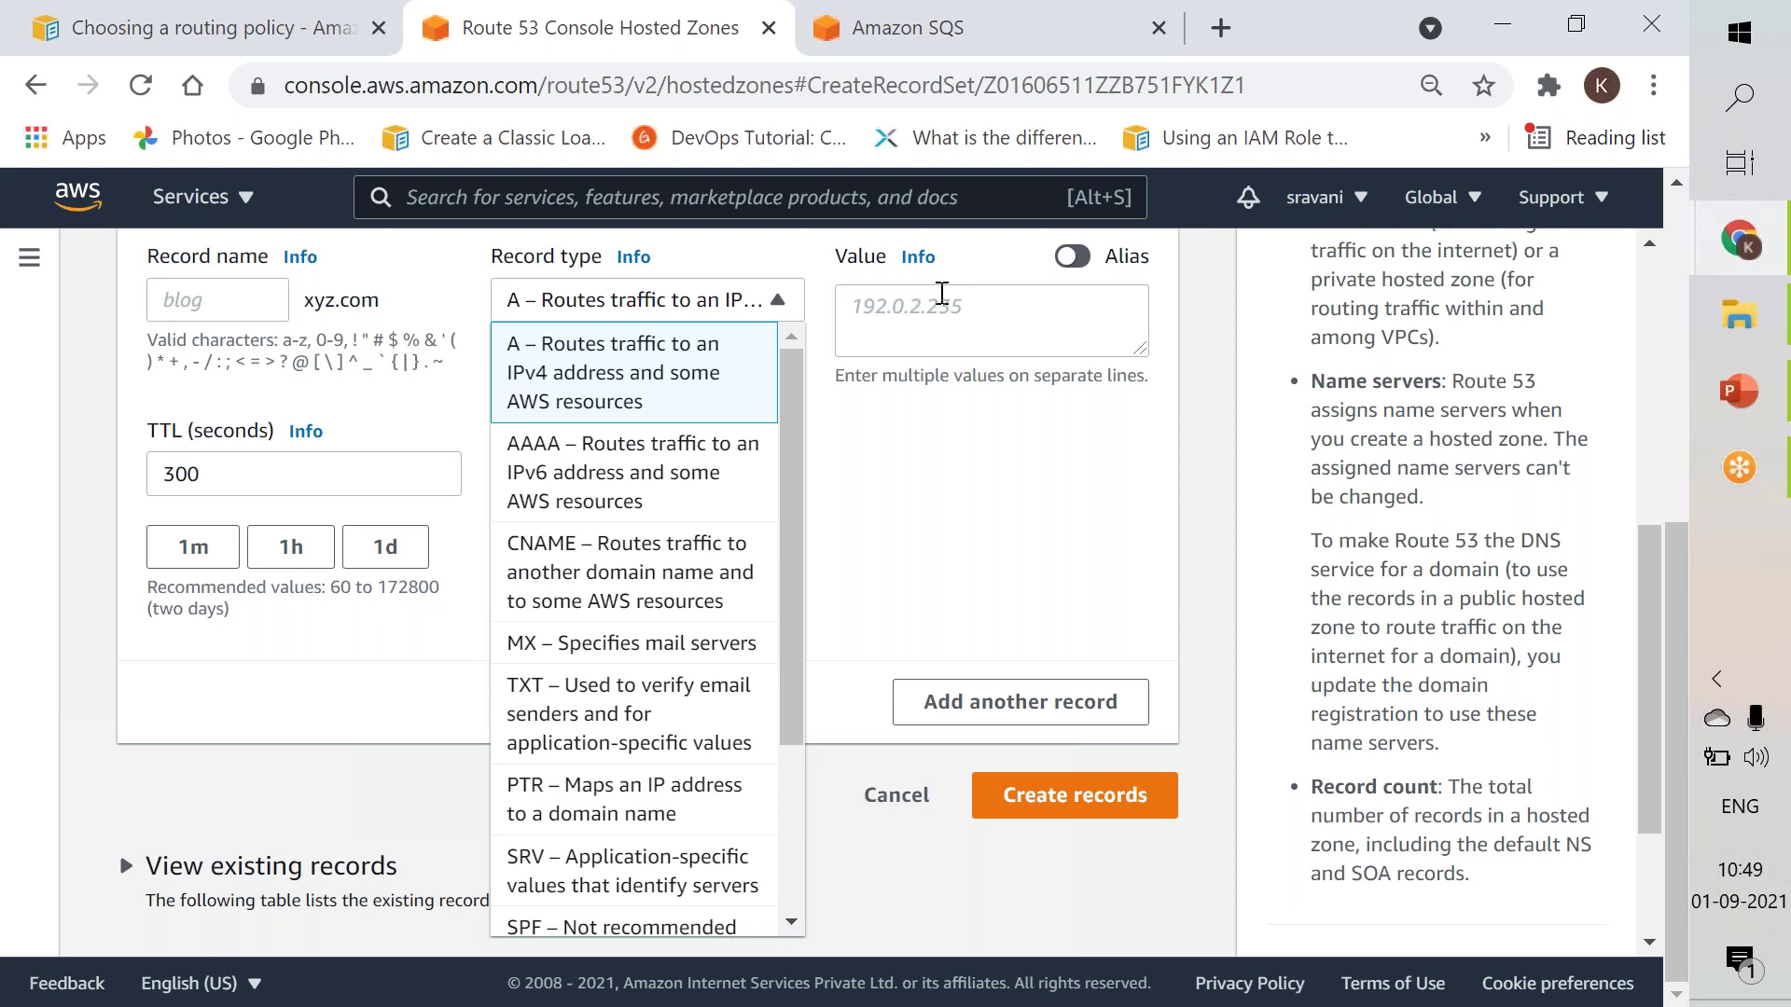
Enter 182.18.45.9 as the A record's value.
click(942, 293)
text(187)
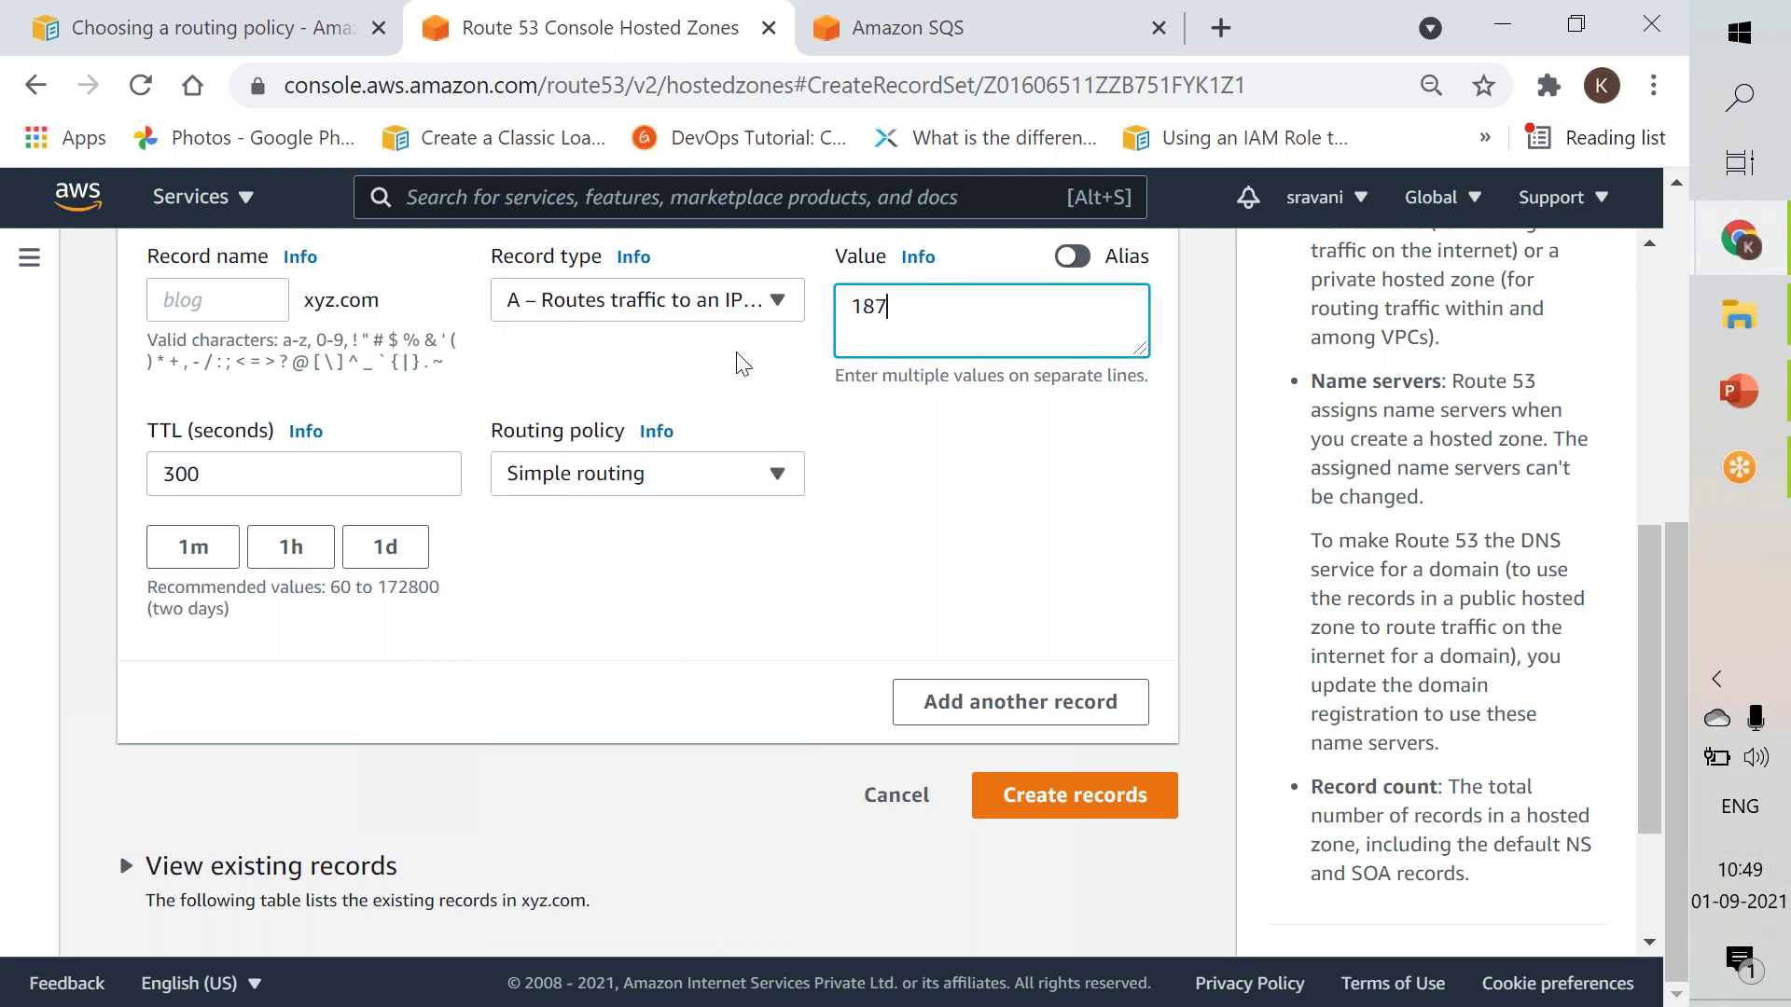
text(2)
key(BackSpace)
key(BackSpace)
text(2.18.45.9)
double_click(936, 307)
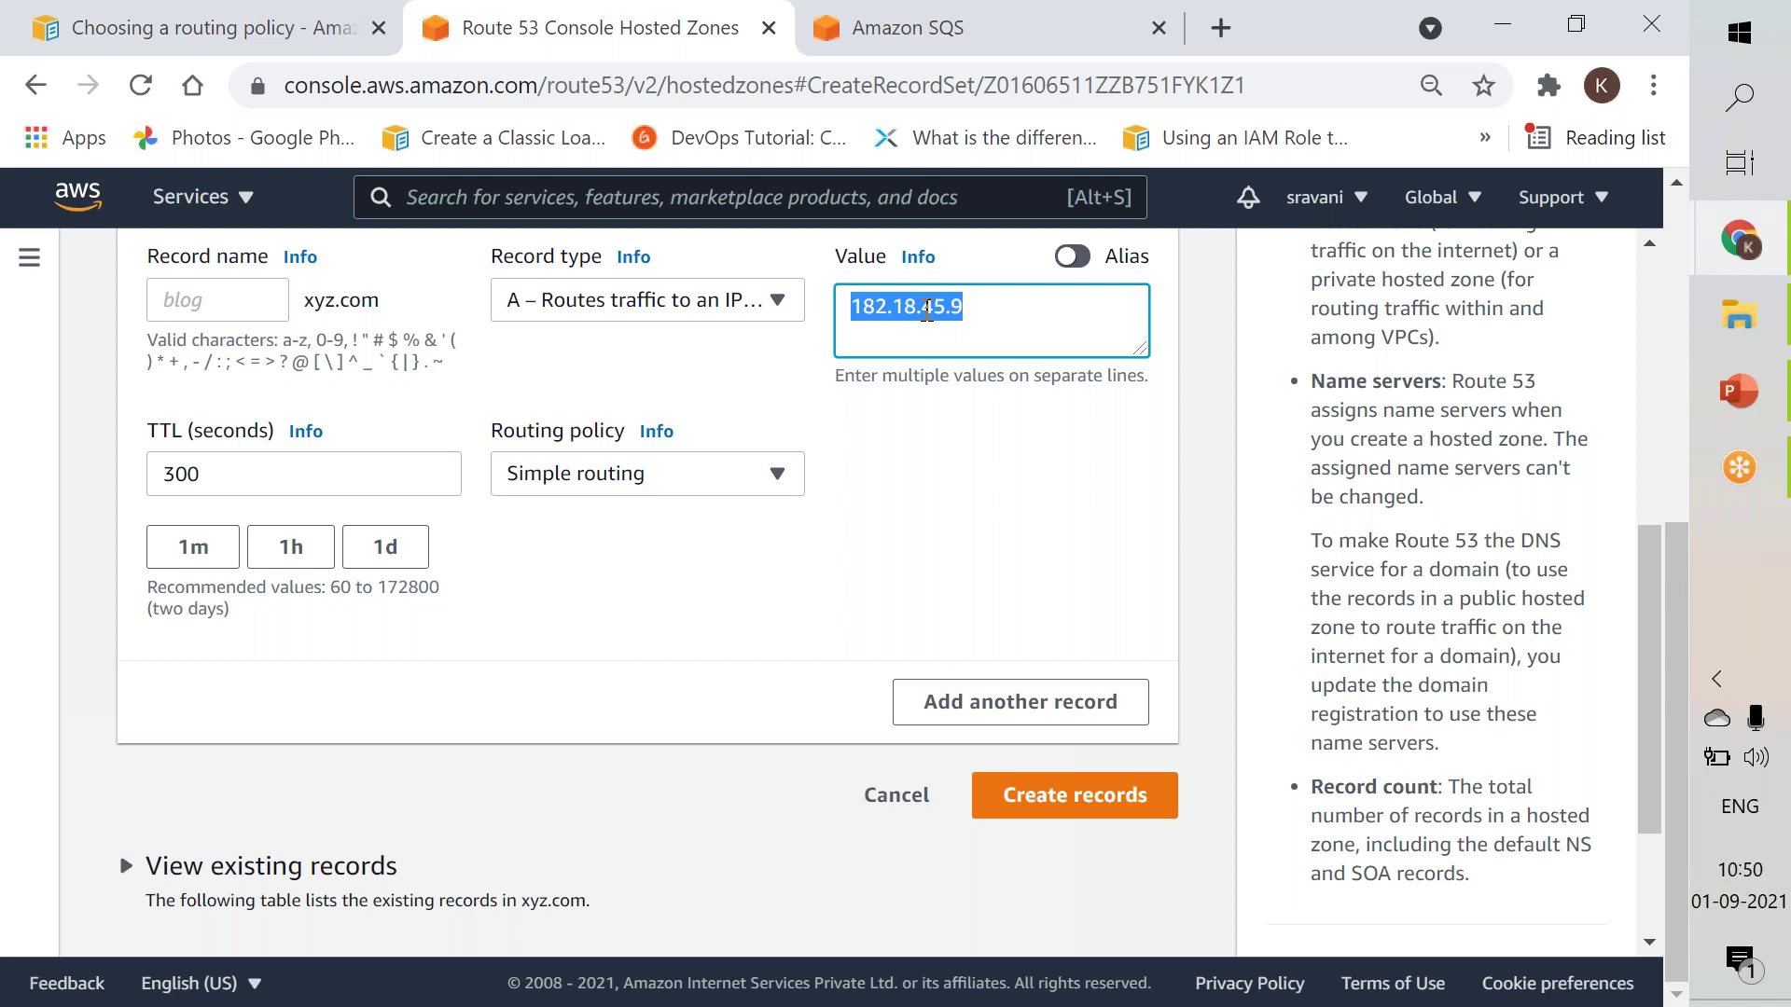
Leave the routing policy on Simple routing and move to the Choosing a routing policy guide.
click(698, 476)
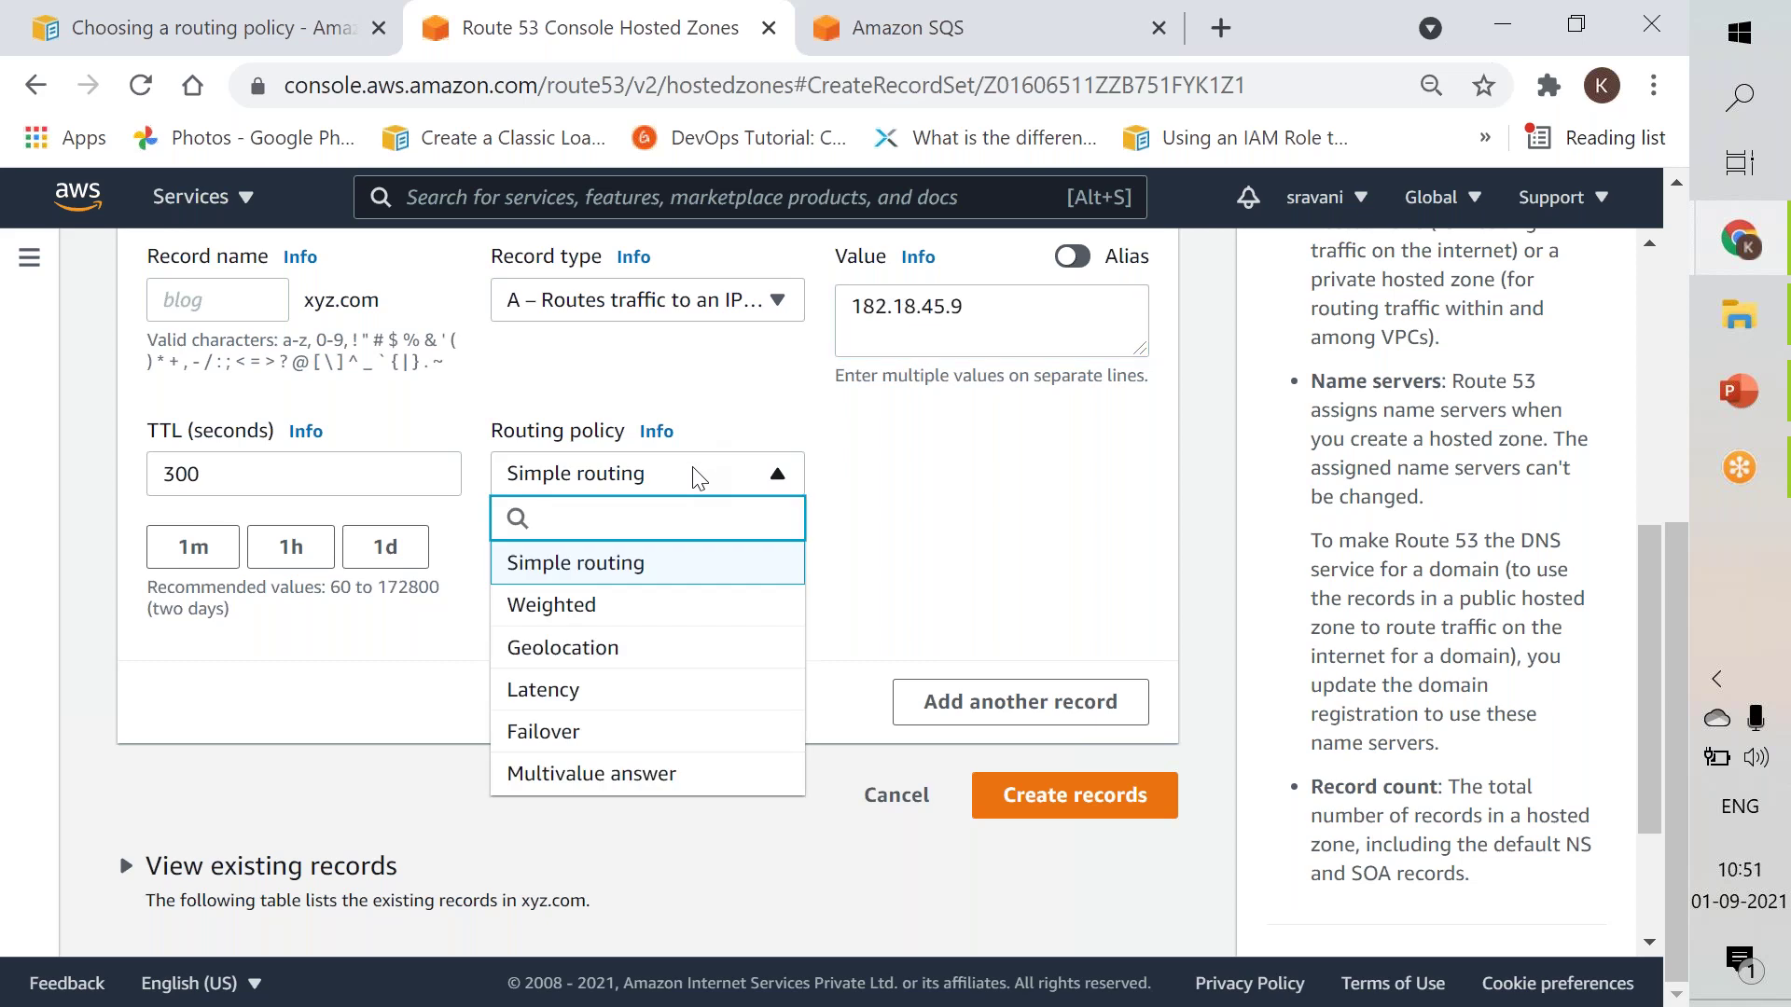
click(697, 478)
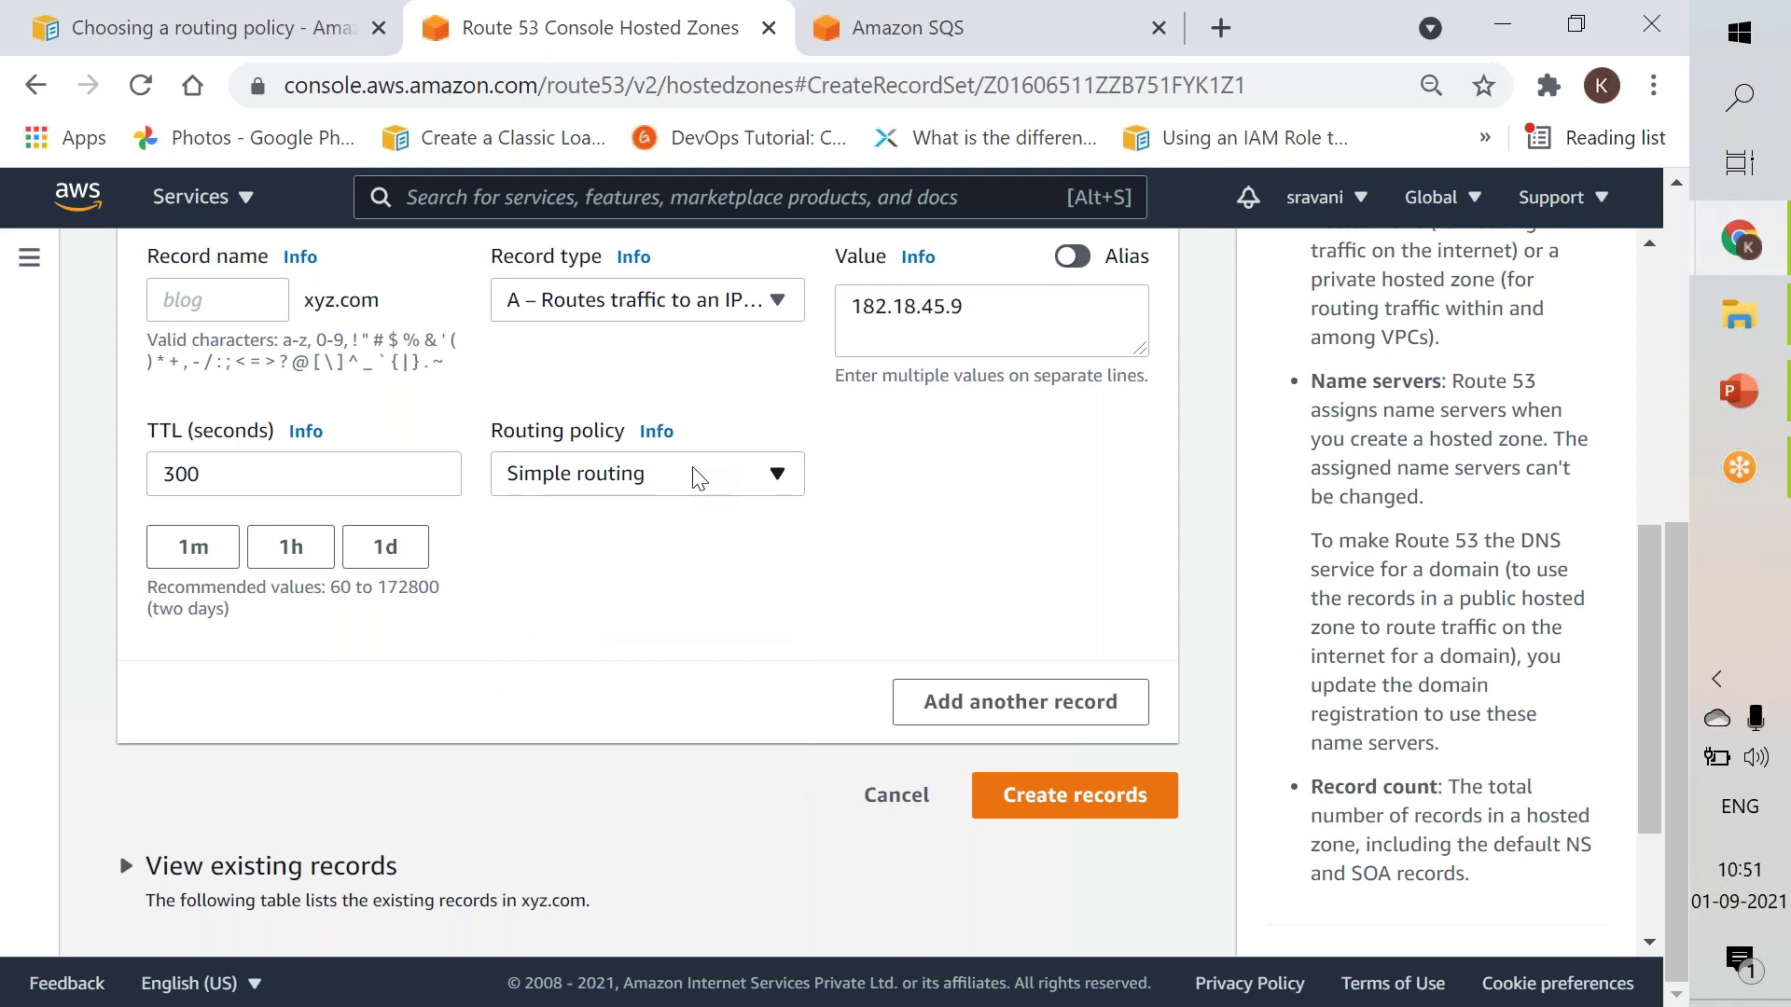
click(255, 42)
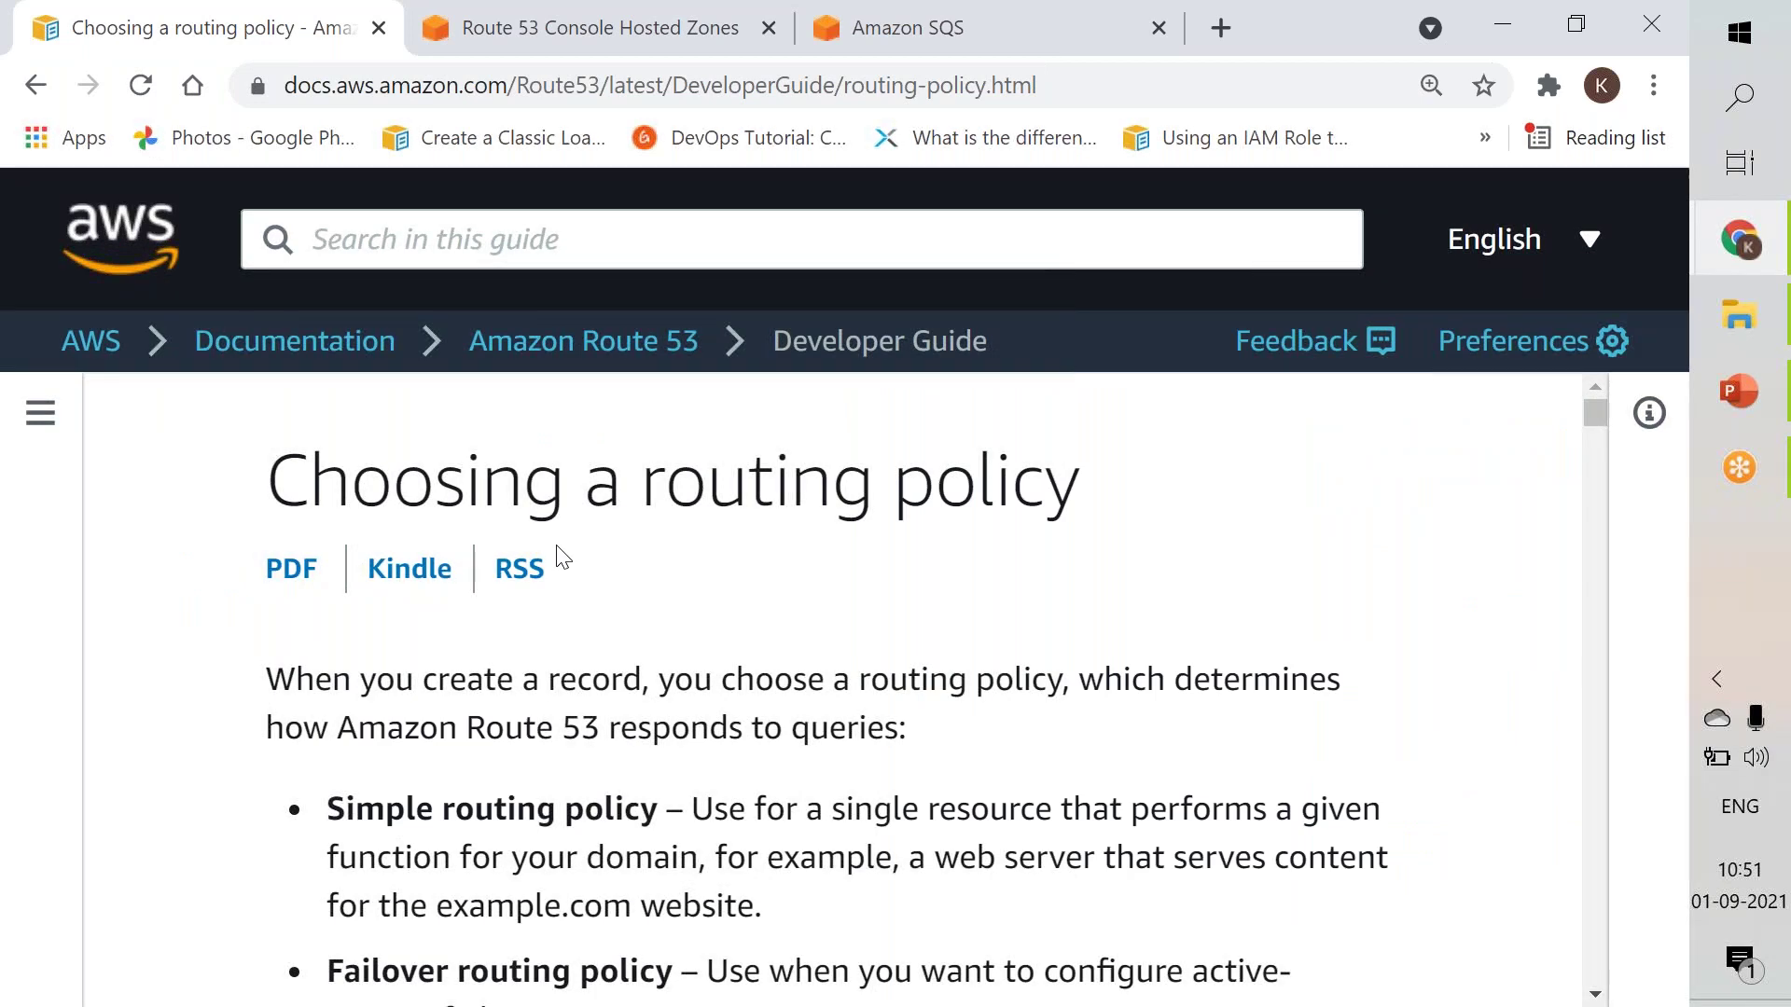
Read through the Simple, Failover and Geolocation routing policy entries, highlighting their key words.
scroll(560, 555, down, 3)
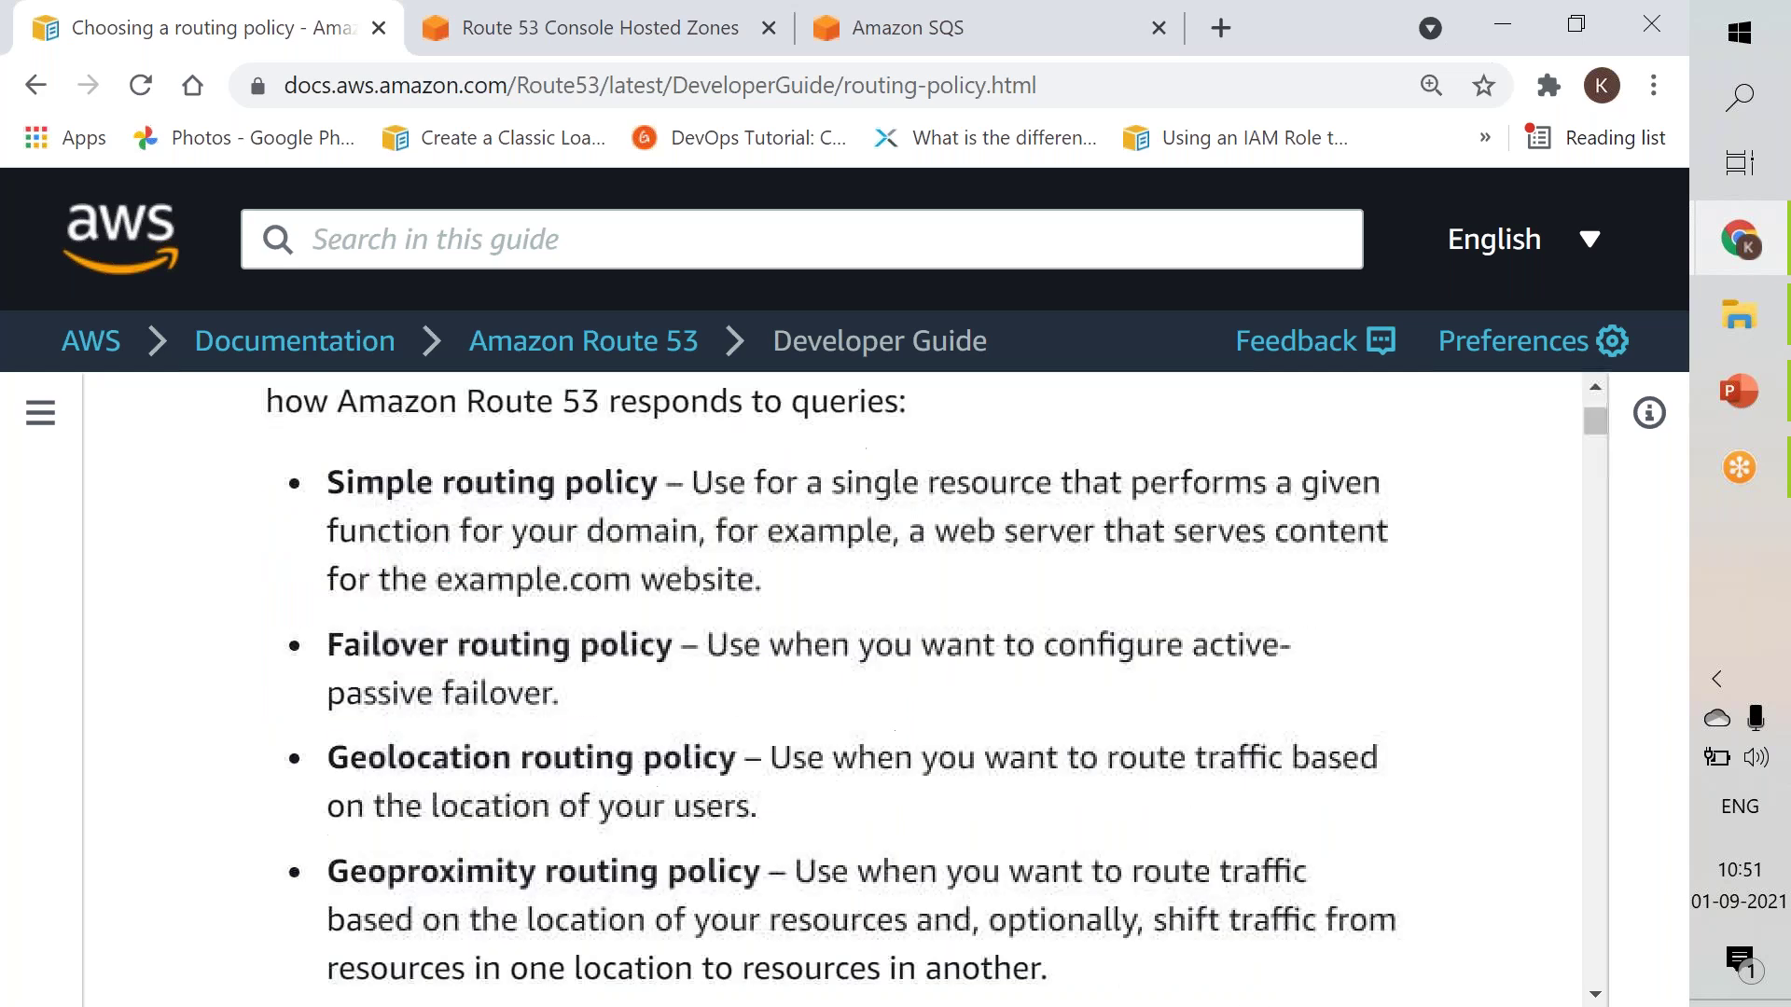
double_click(527, 476)
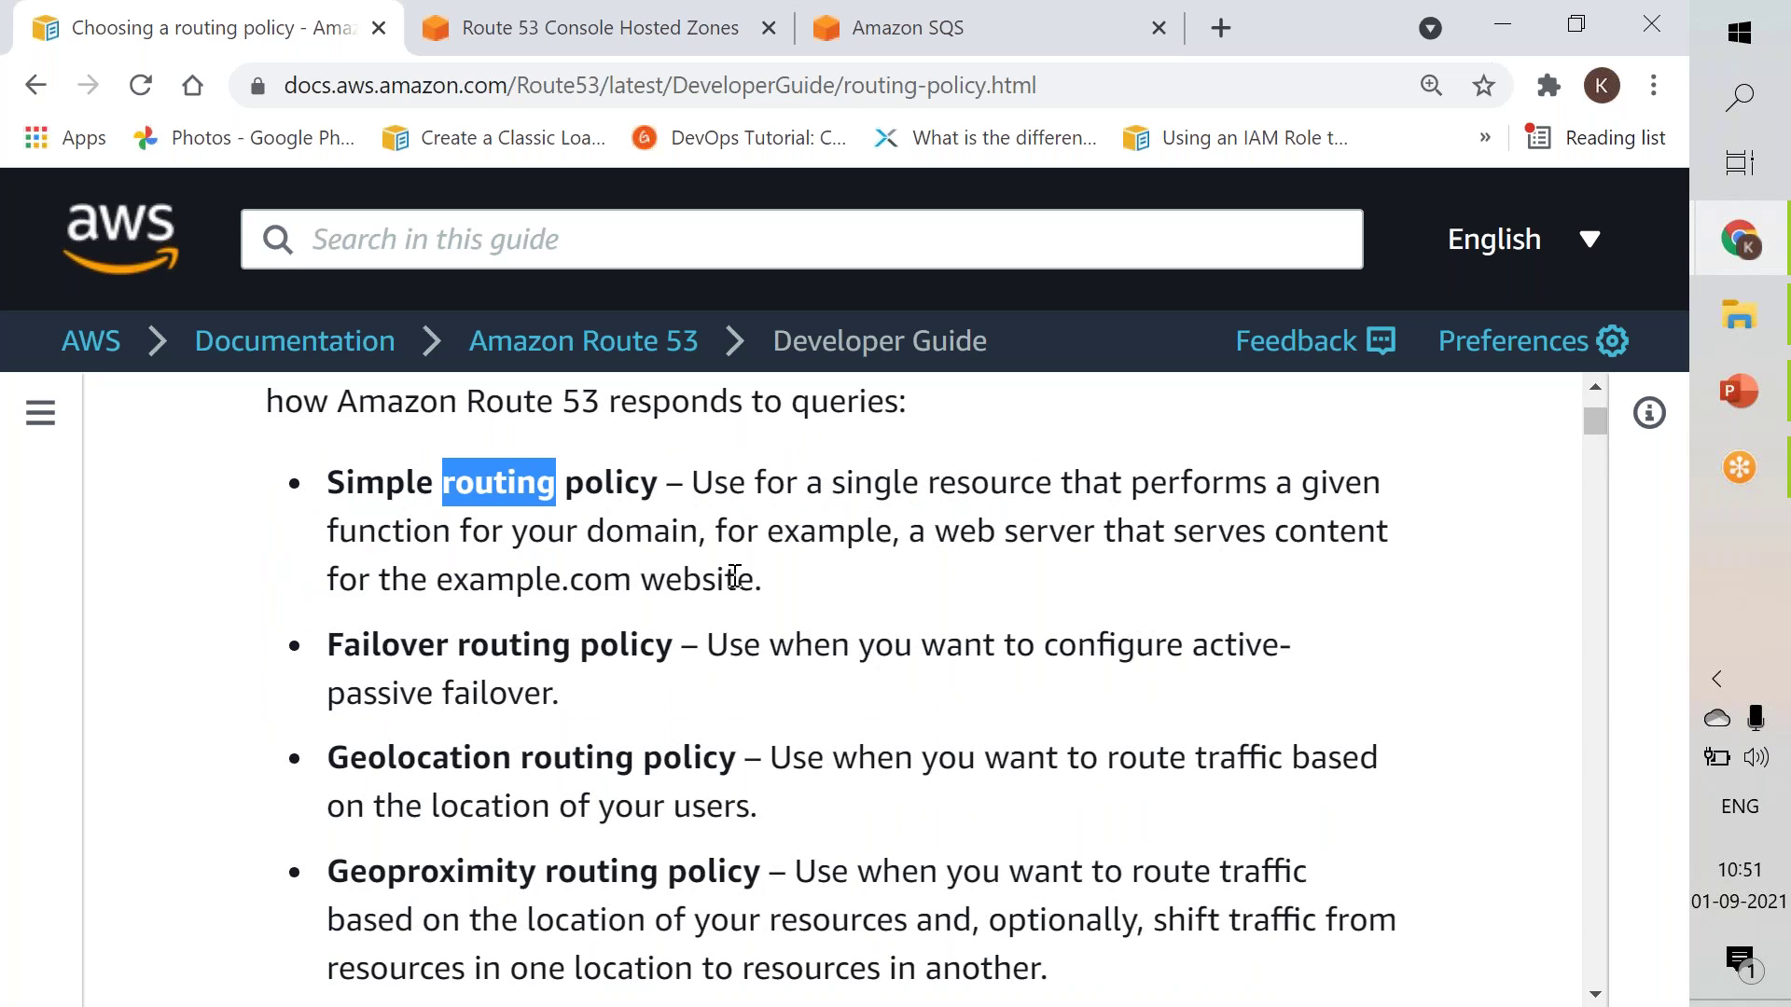
double_click(415, 653)
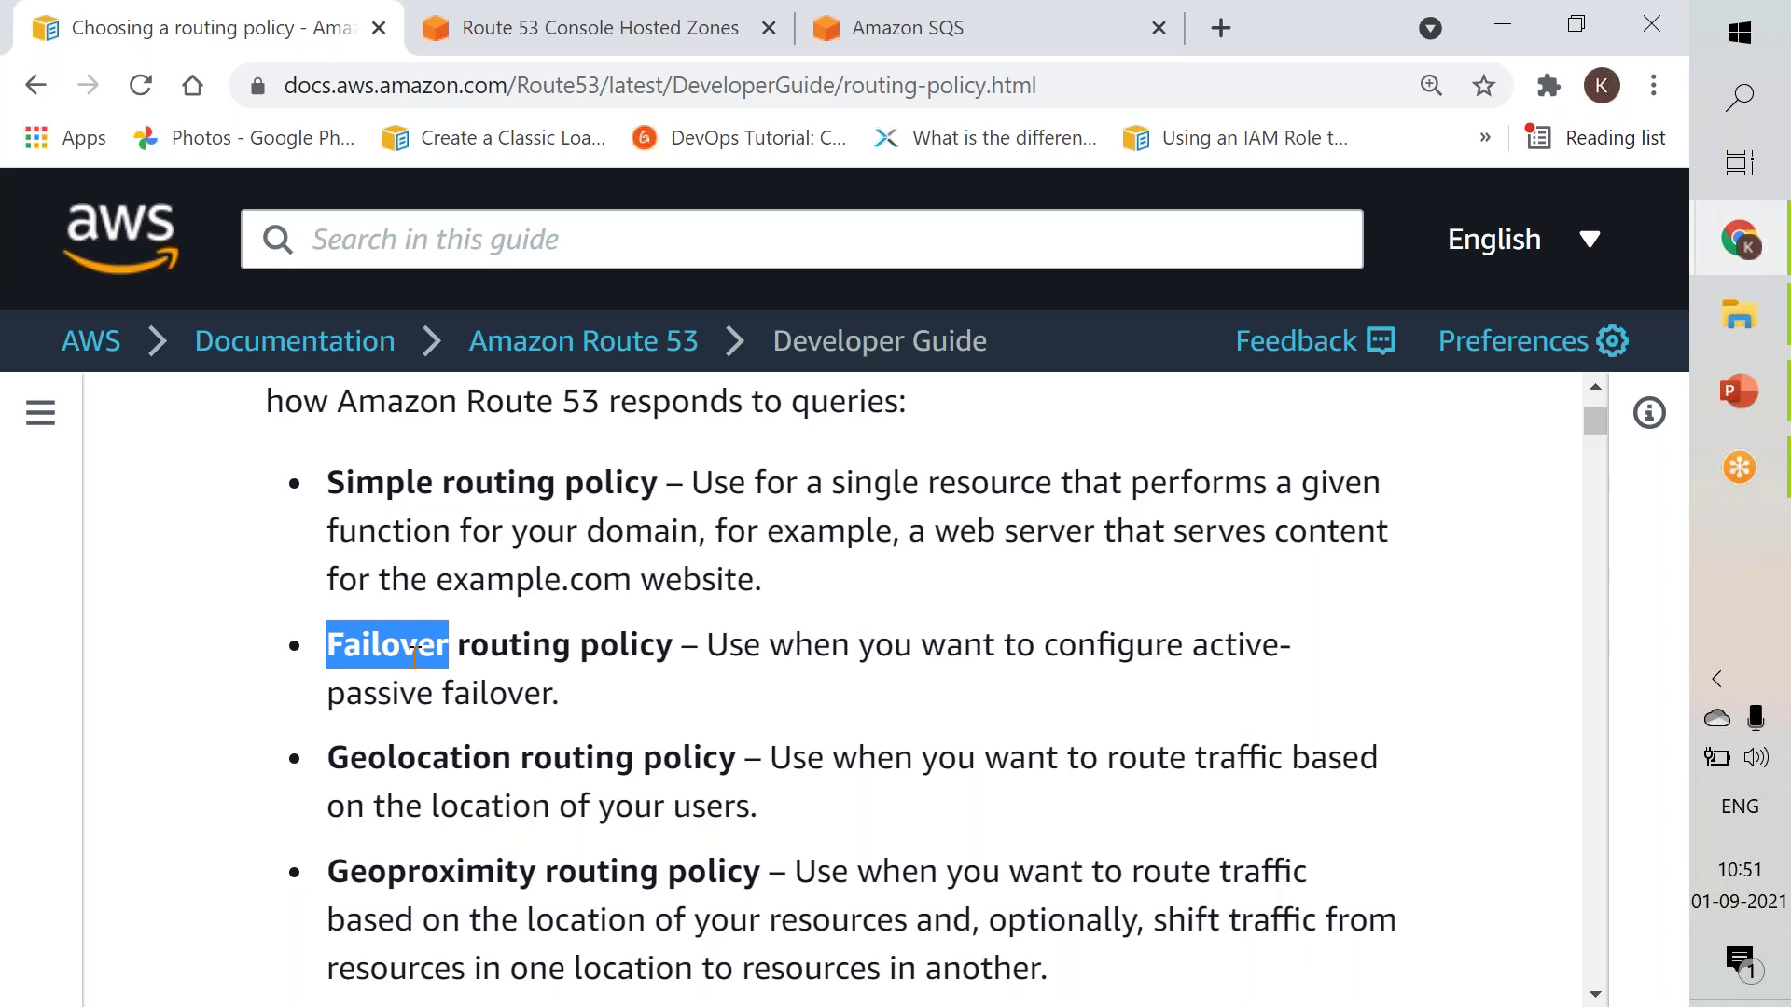
double_click(408, 760)
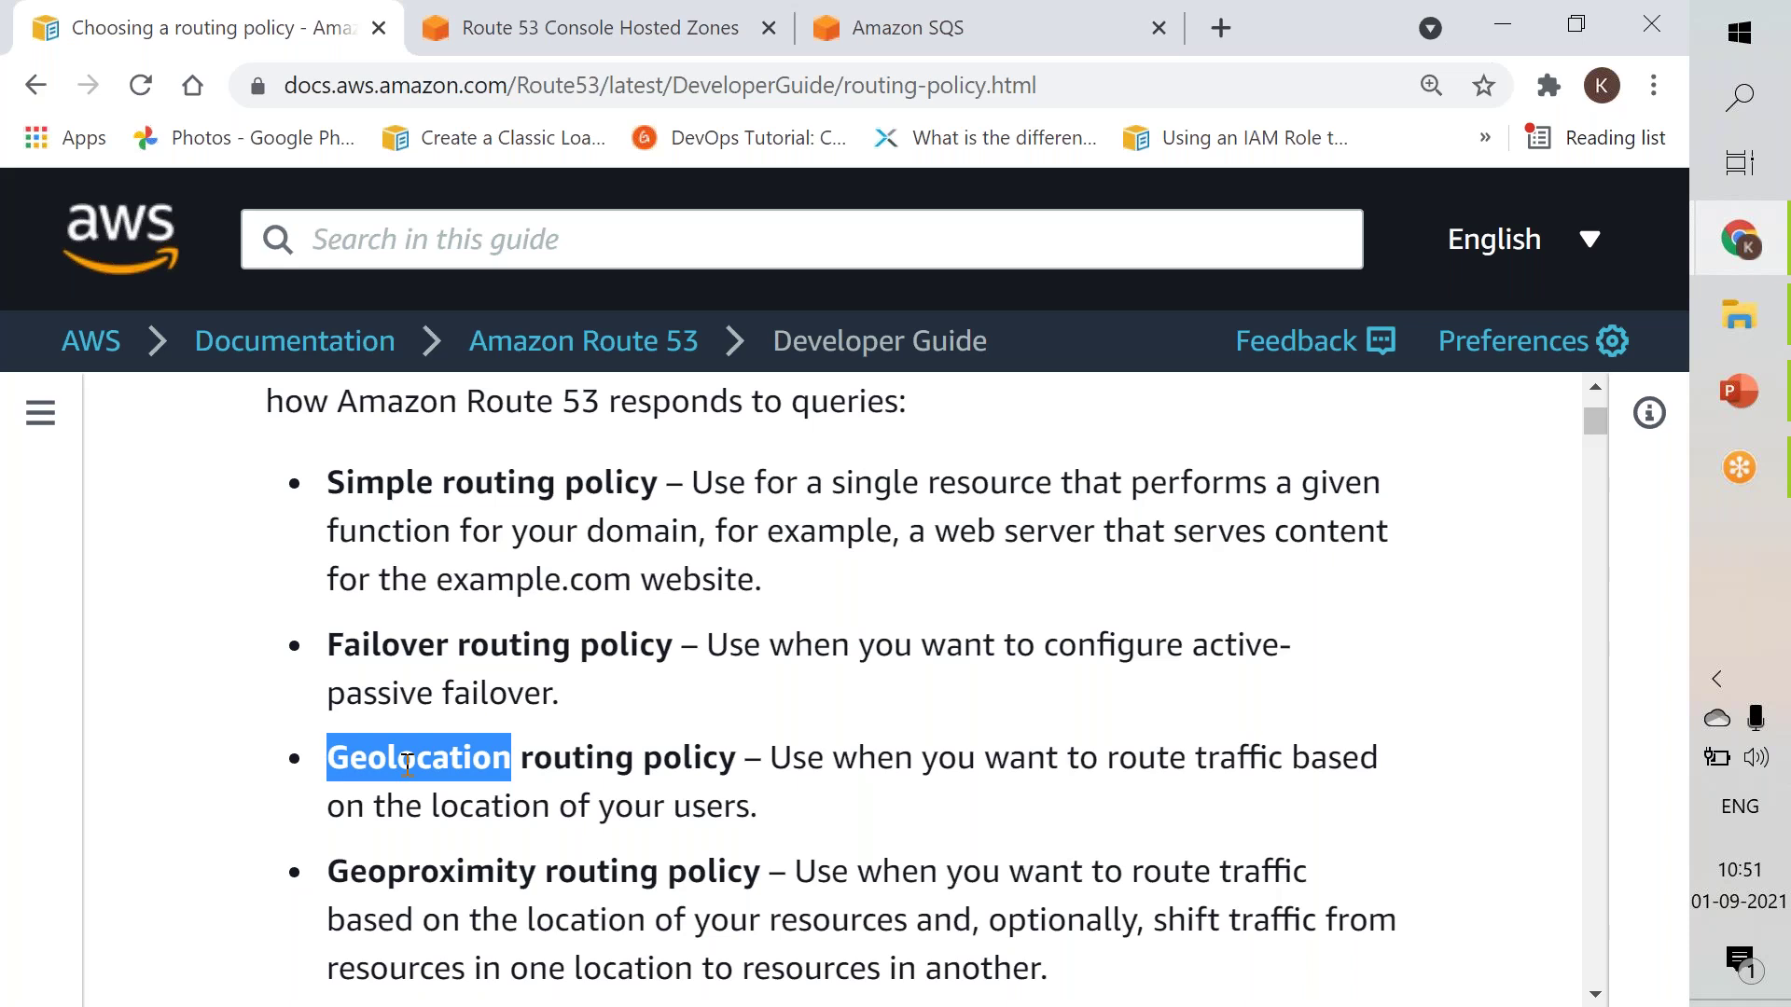
click(774, 701)
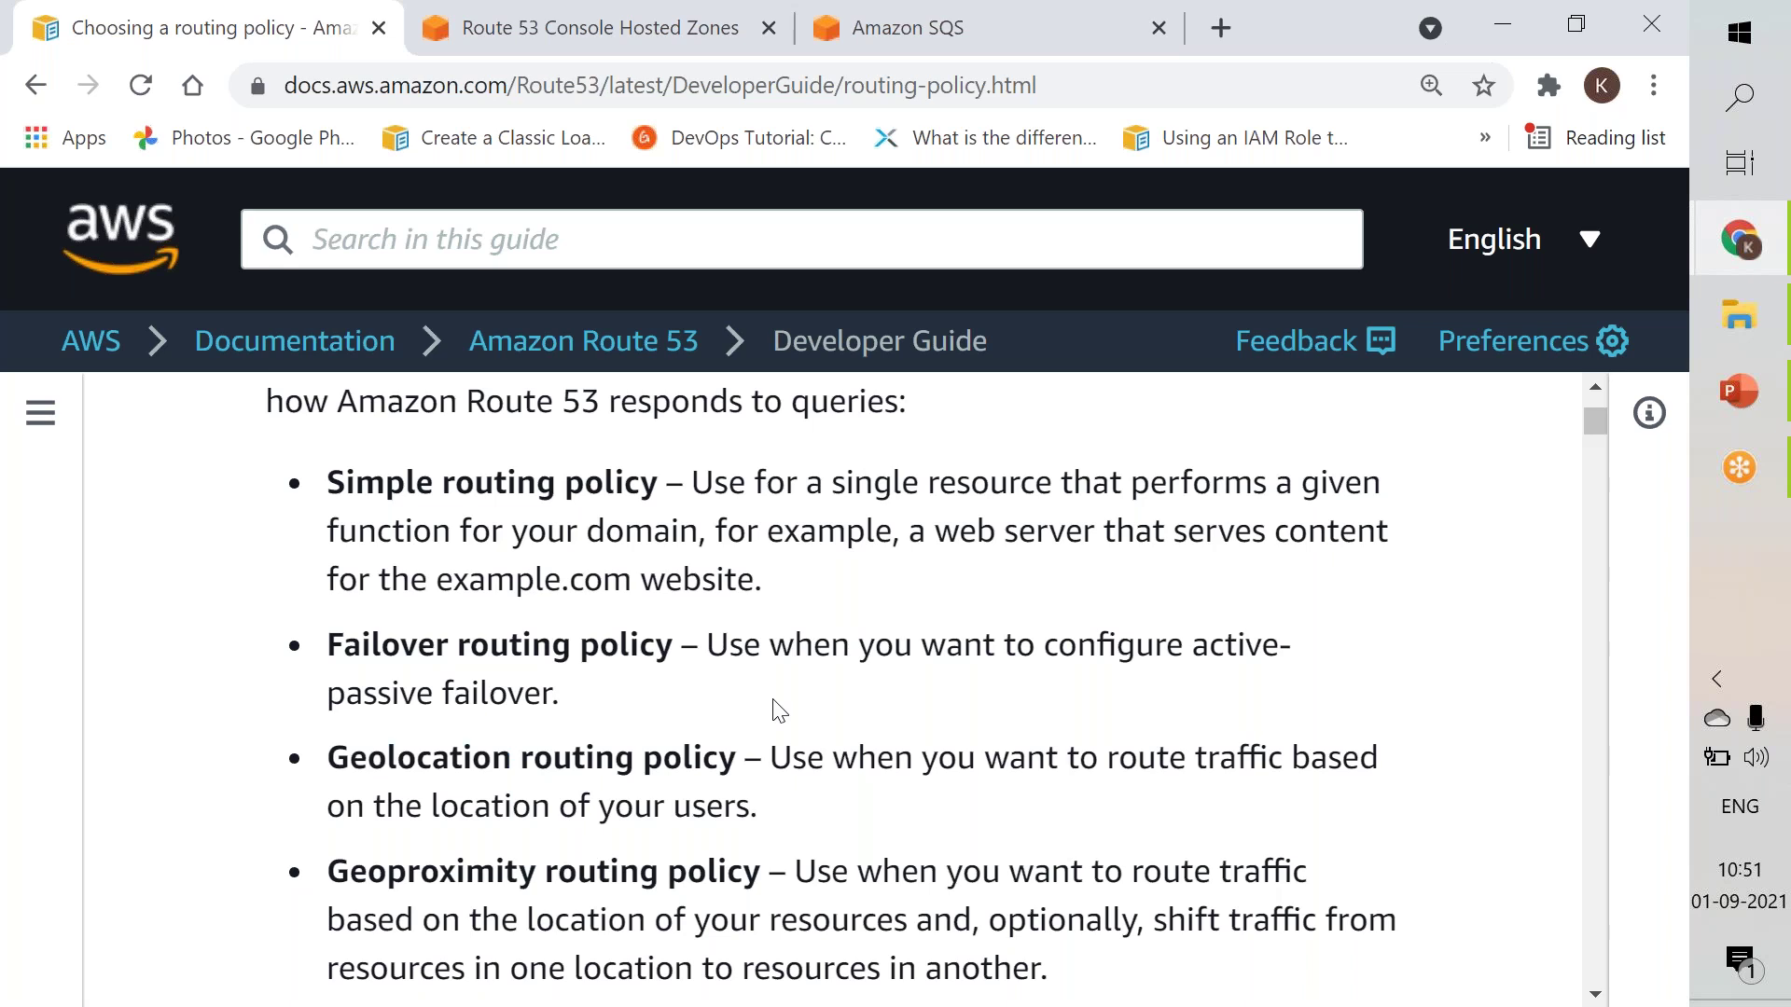
Scroll further to show the Latency and Multivalue answer routing policy descriptions.
scroll(774, 711, down, 3)
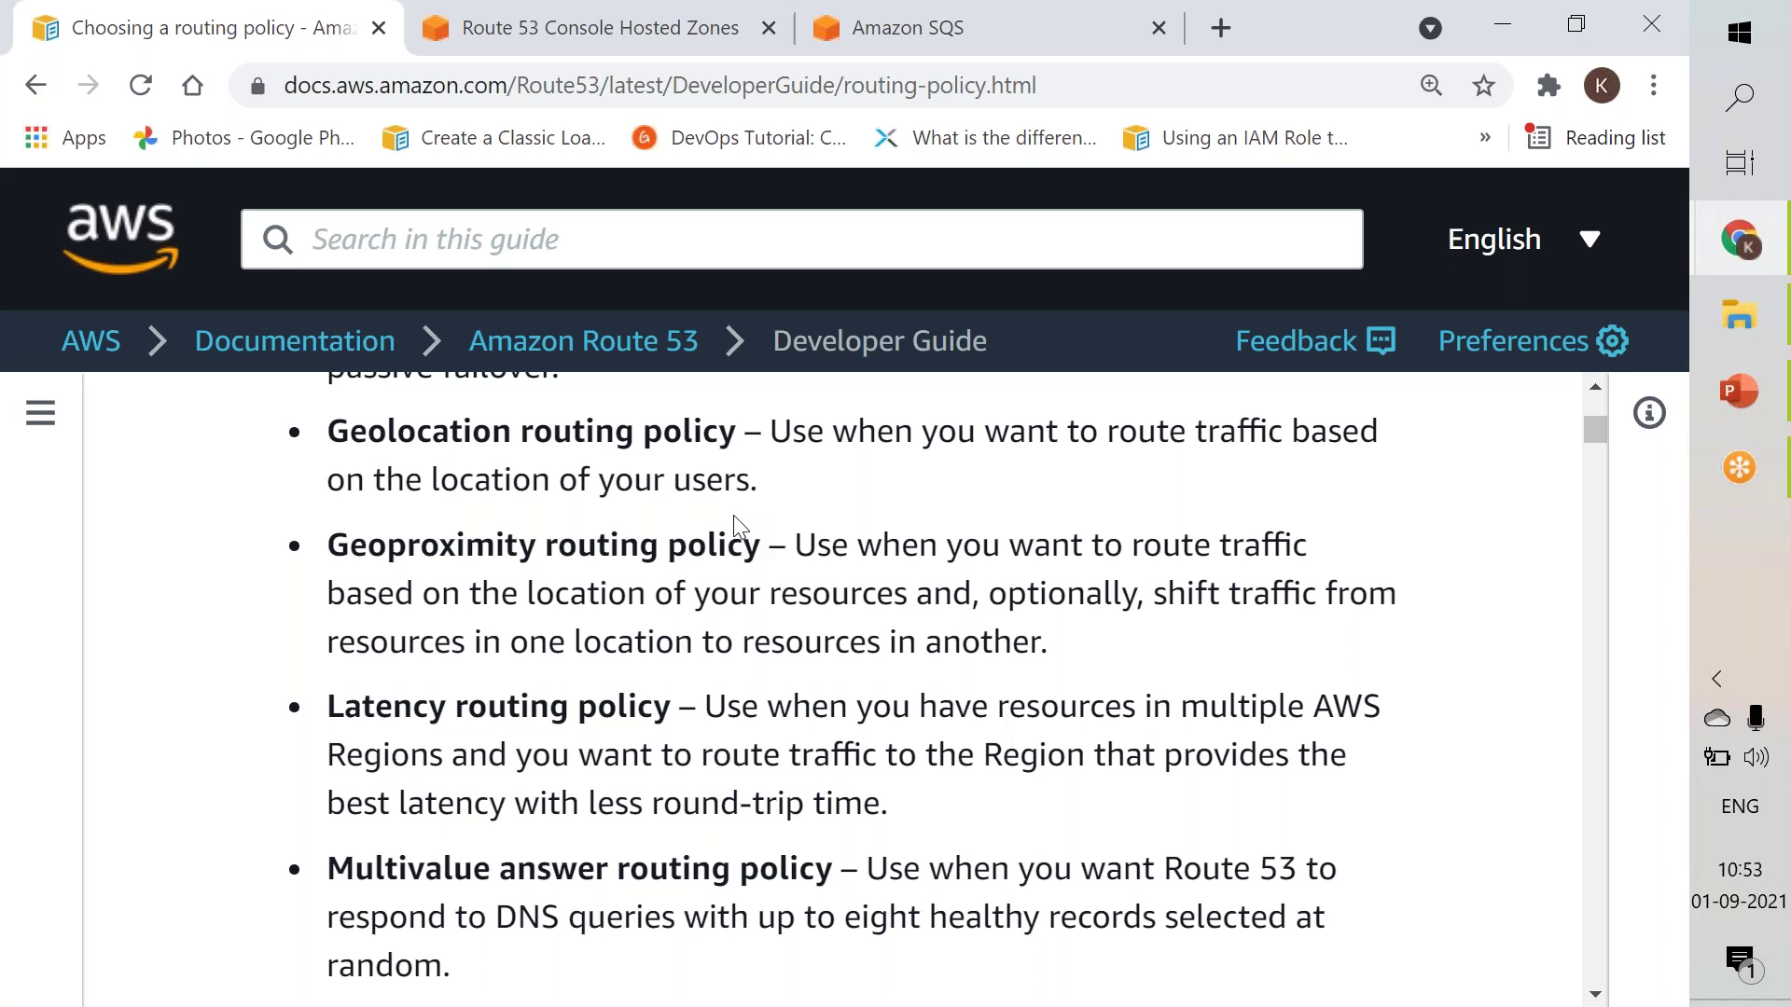
Return to the page introduction and highlight 'routing' in the Failover routing policy entry.
scroll(737, 525, up, 5)
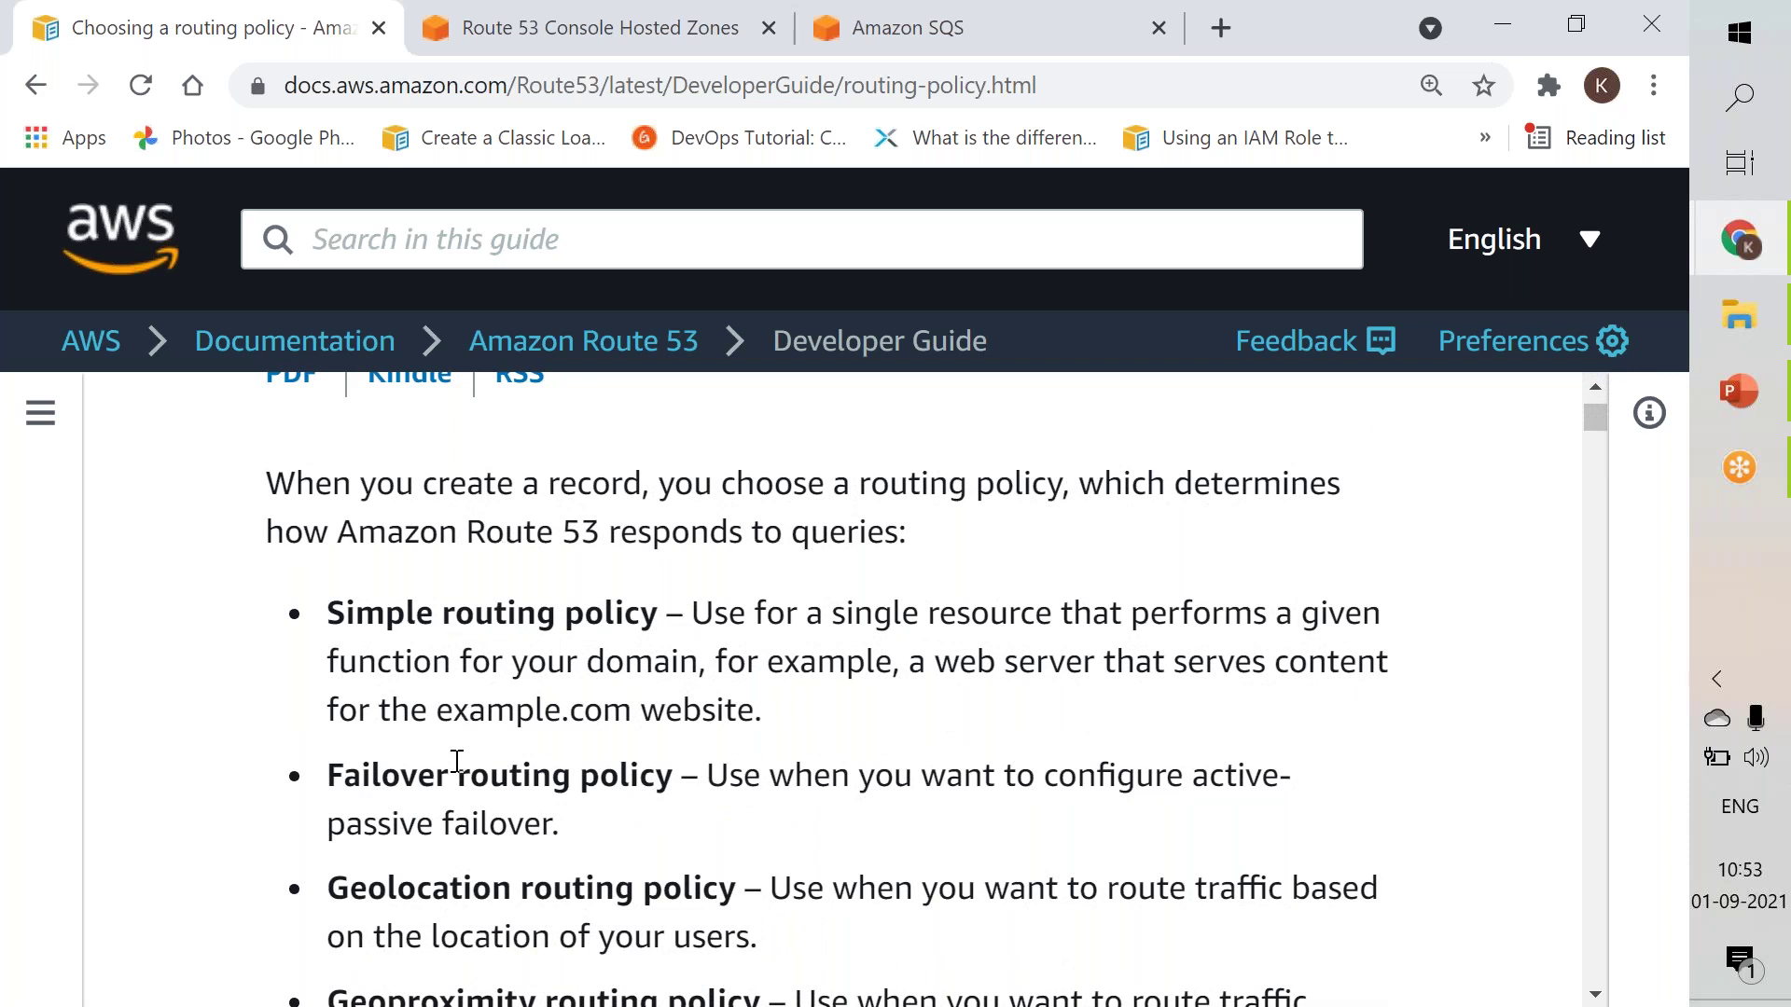
double_click(472, 782)
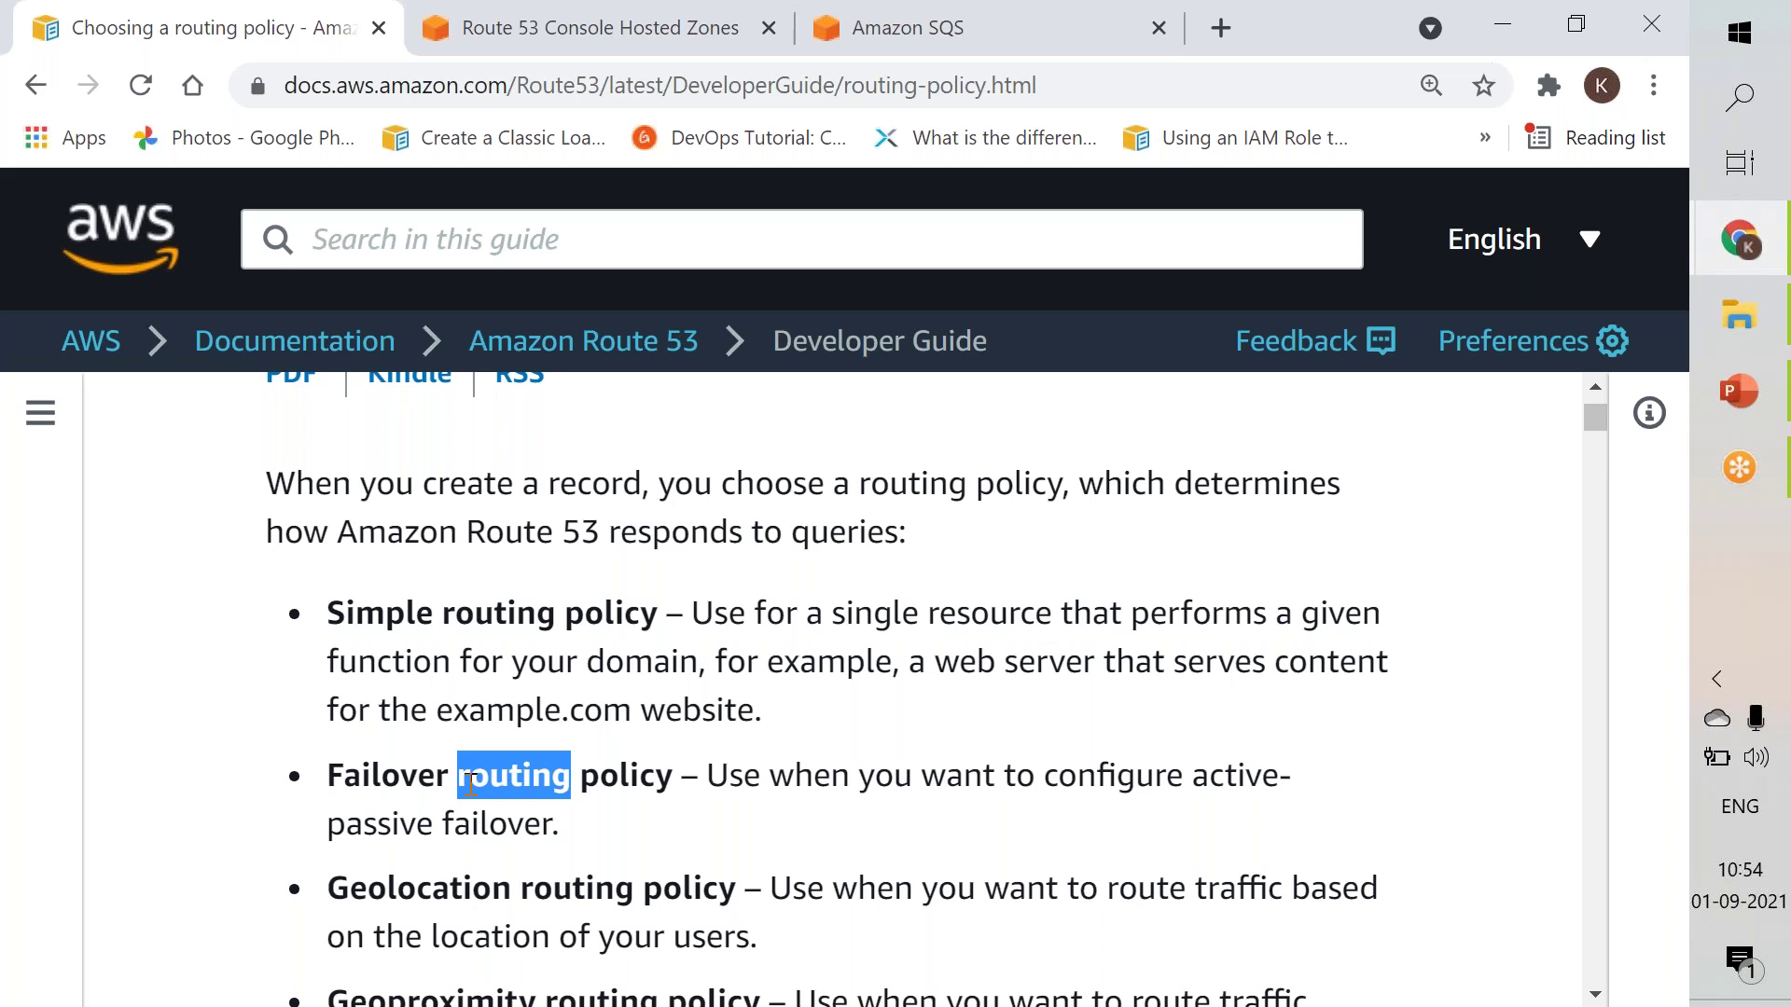
click(1103, 62)
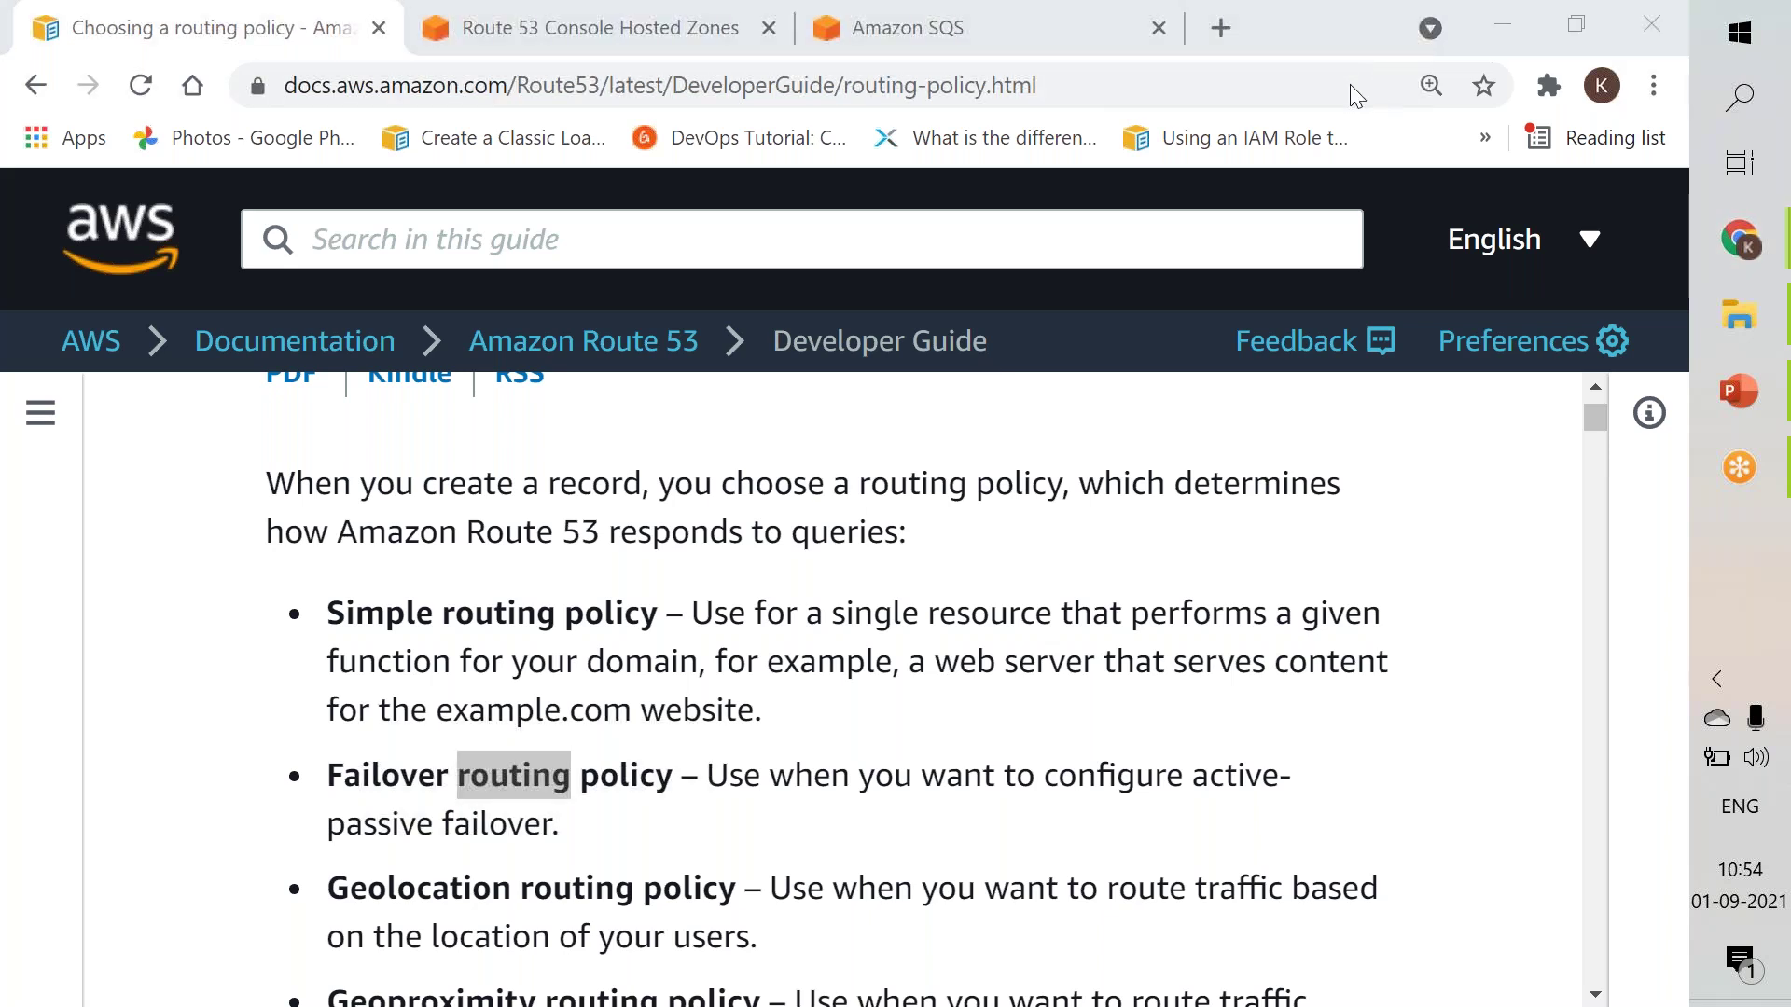